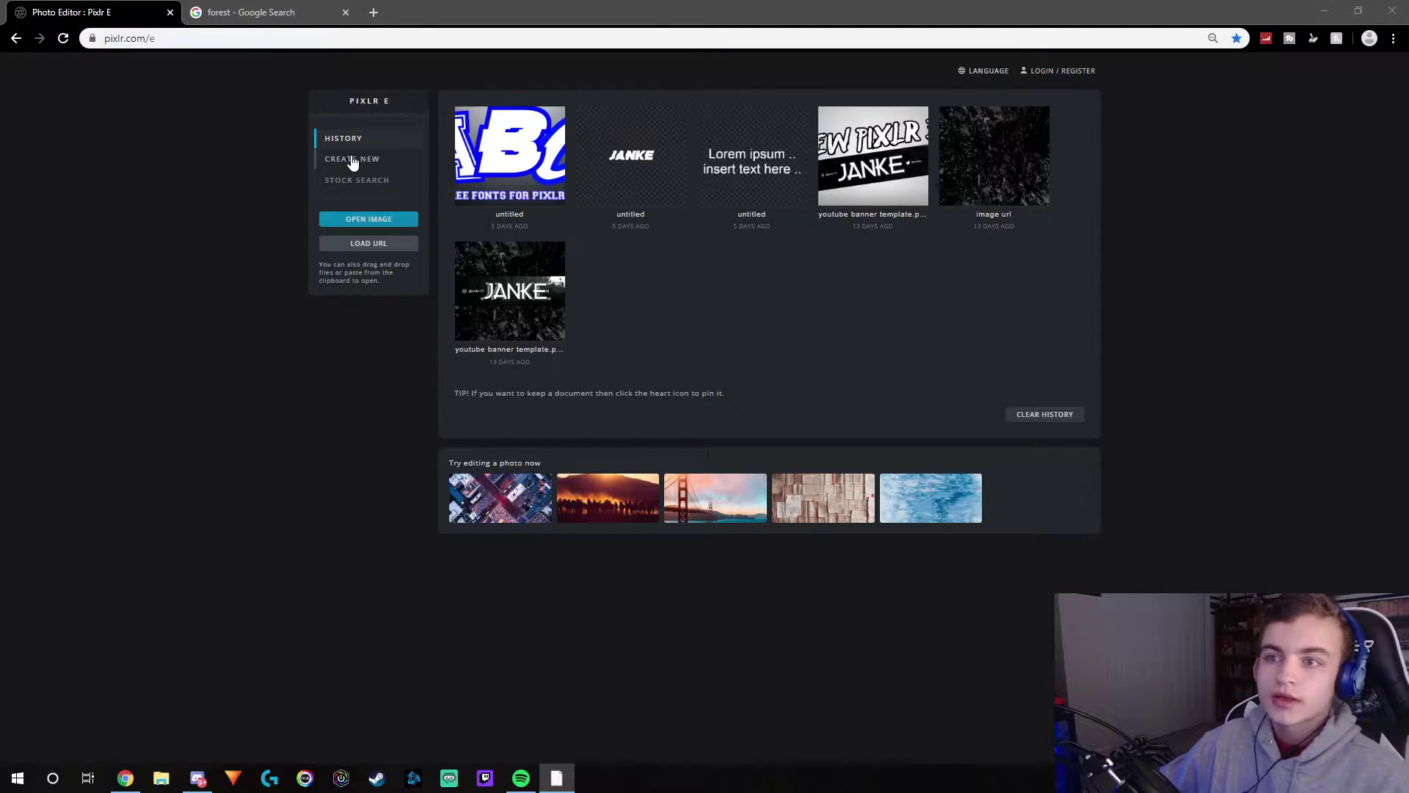
# - Create a new blank image with width 500 and height 500 pixels
pyautogui.click(359, 166)
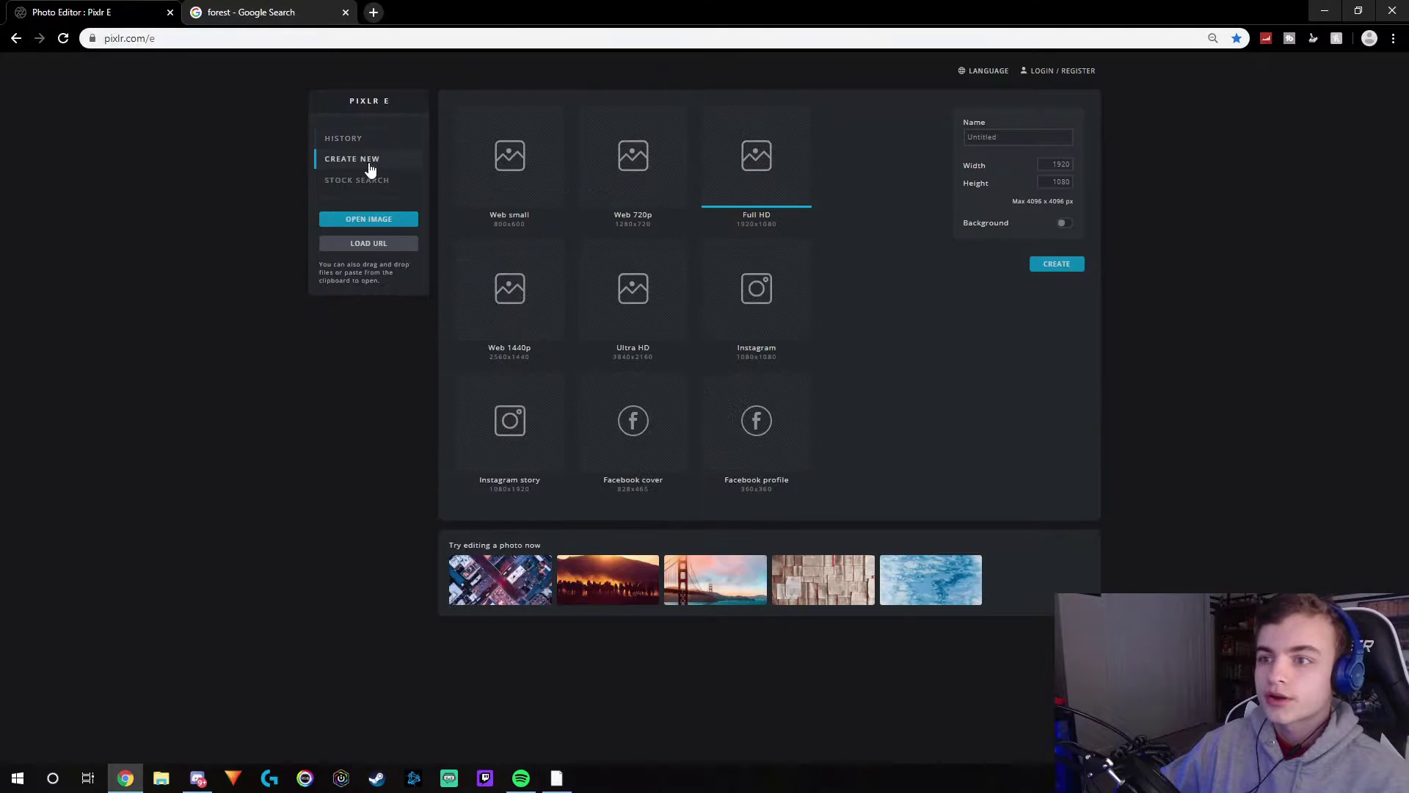
pyautogui.click(1065, 164)
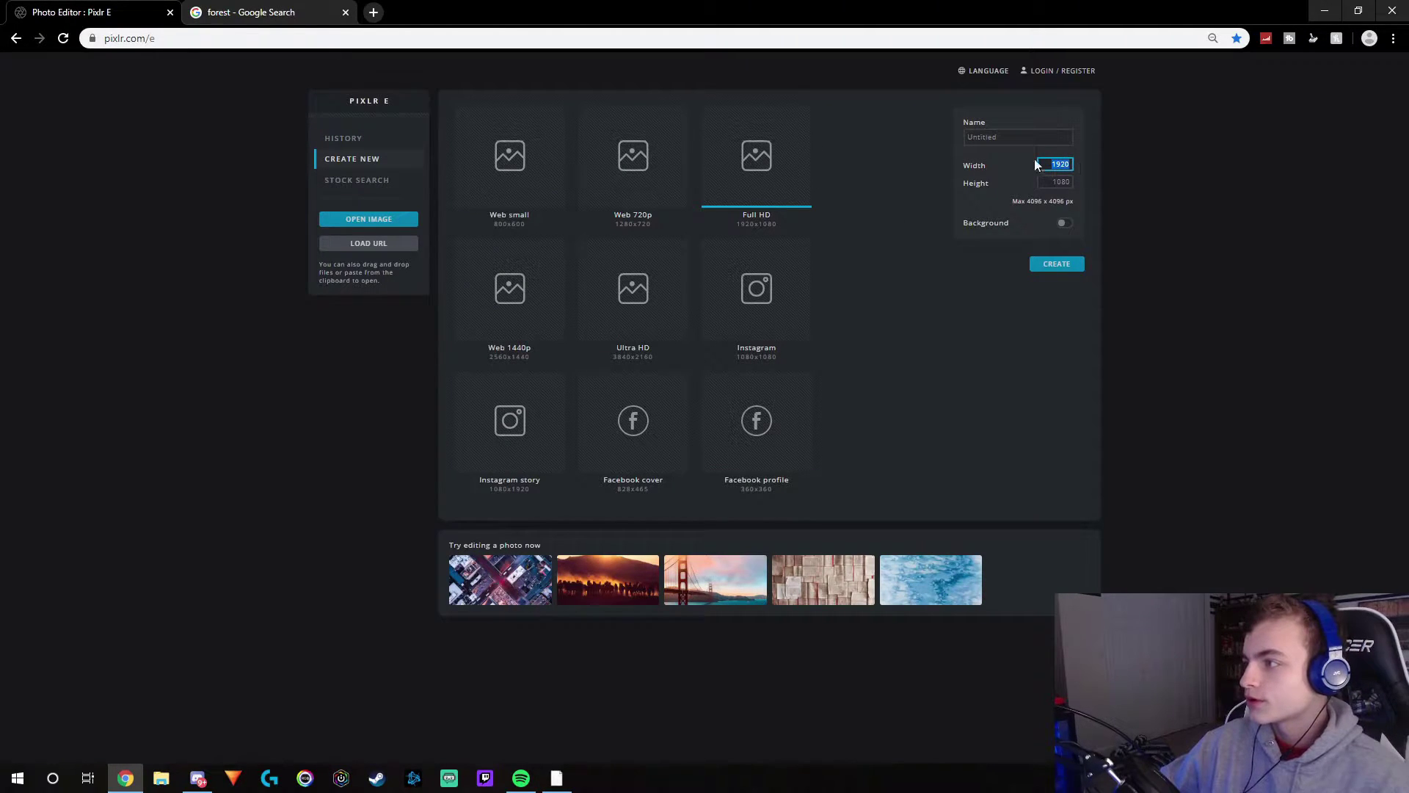
pyautogui.write('500')
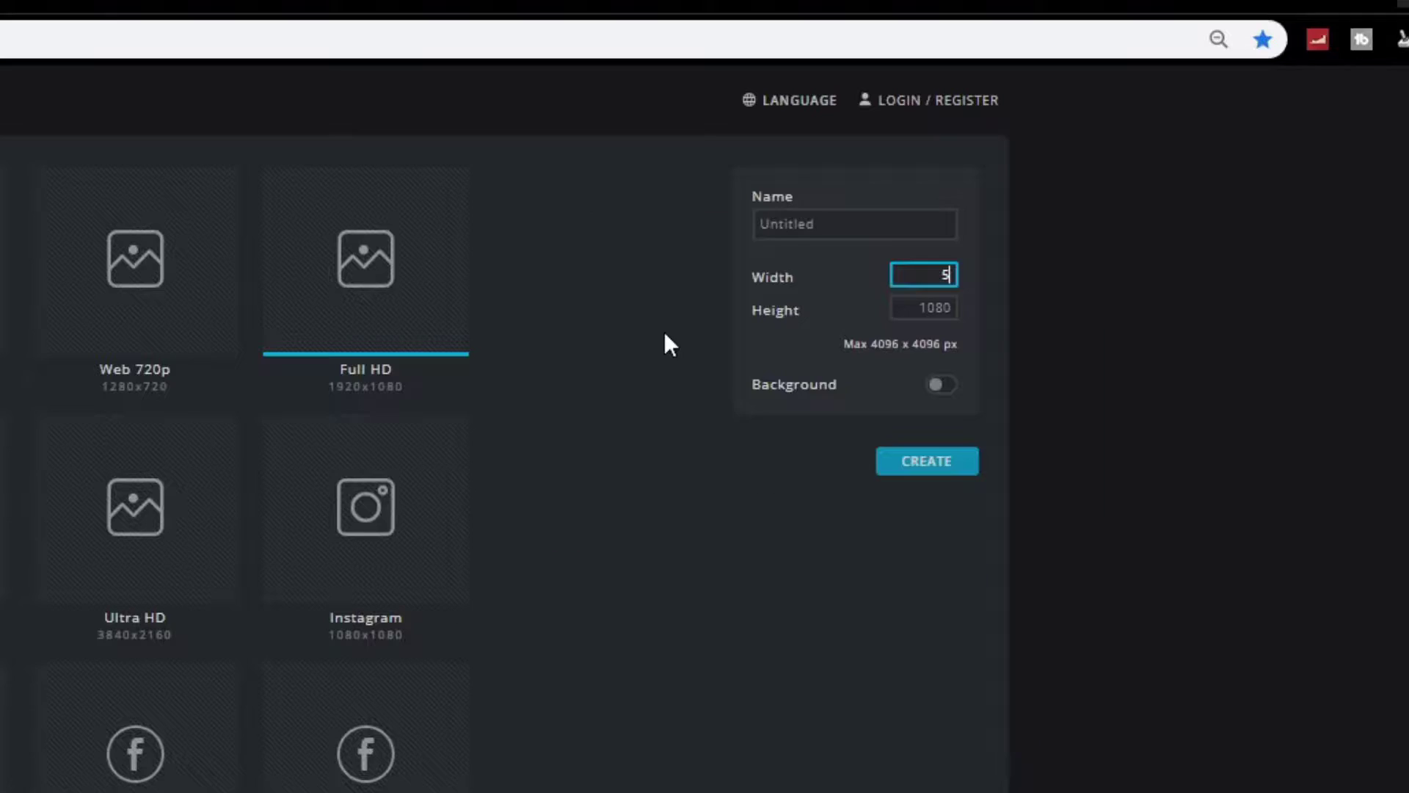
pyautogui.click(952, 306)
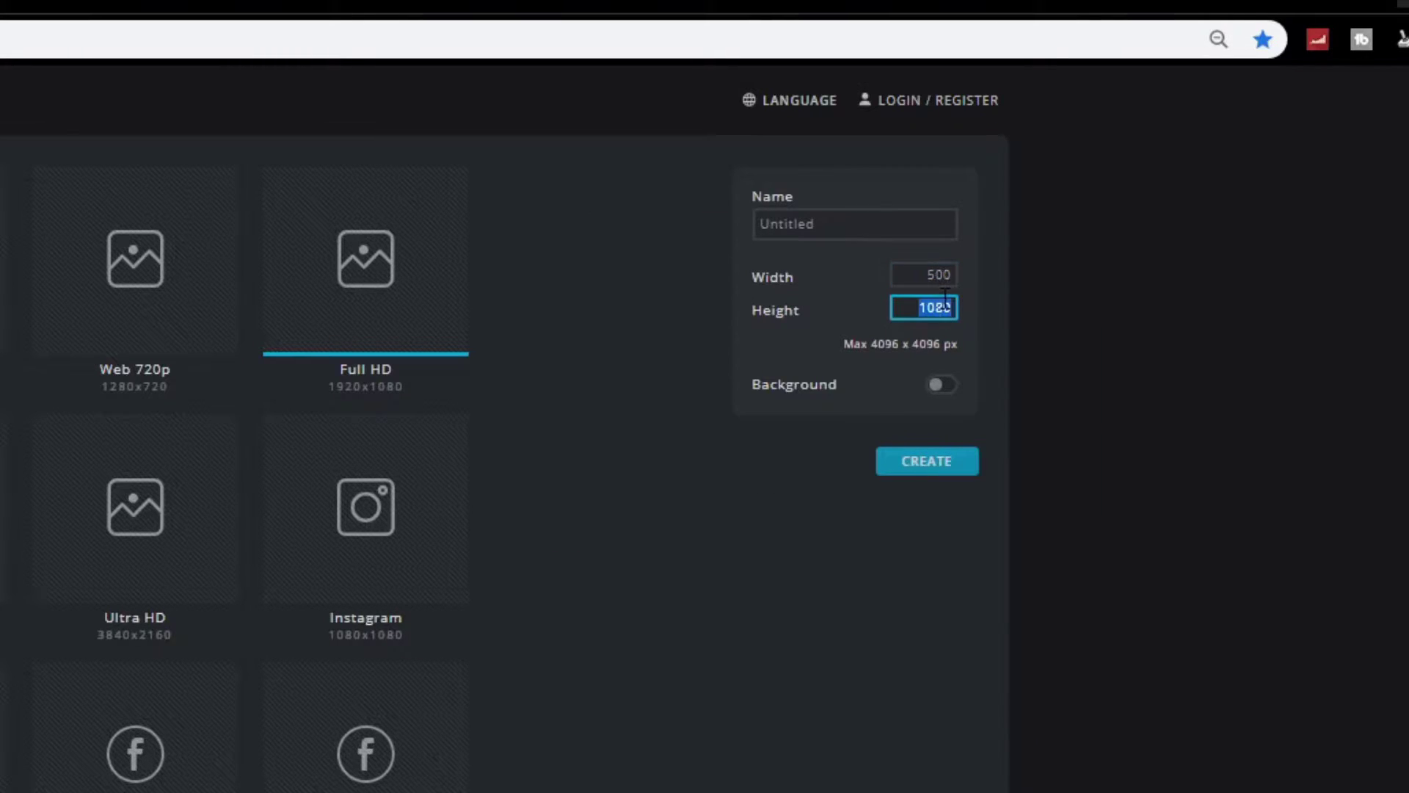
pyautogui.write('500')
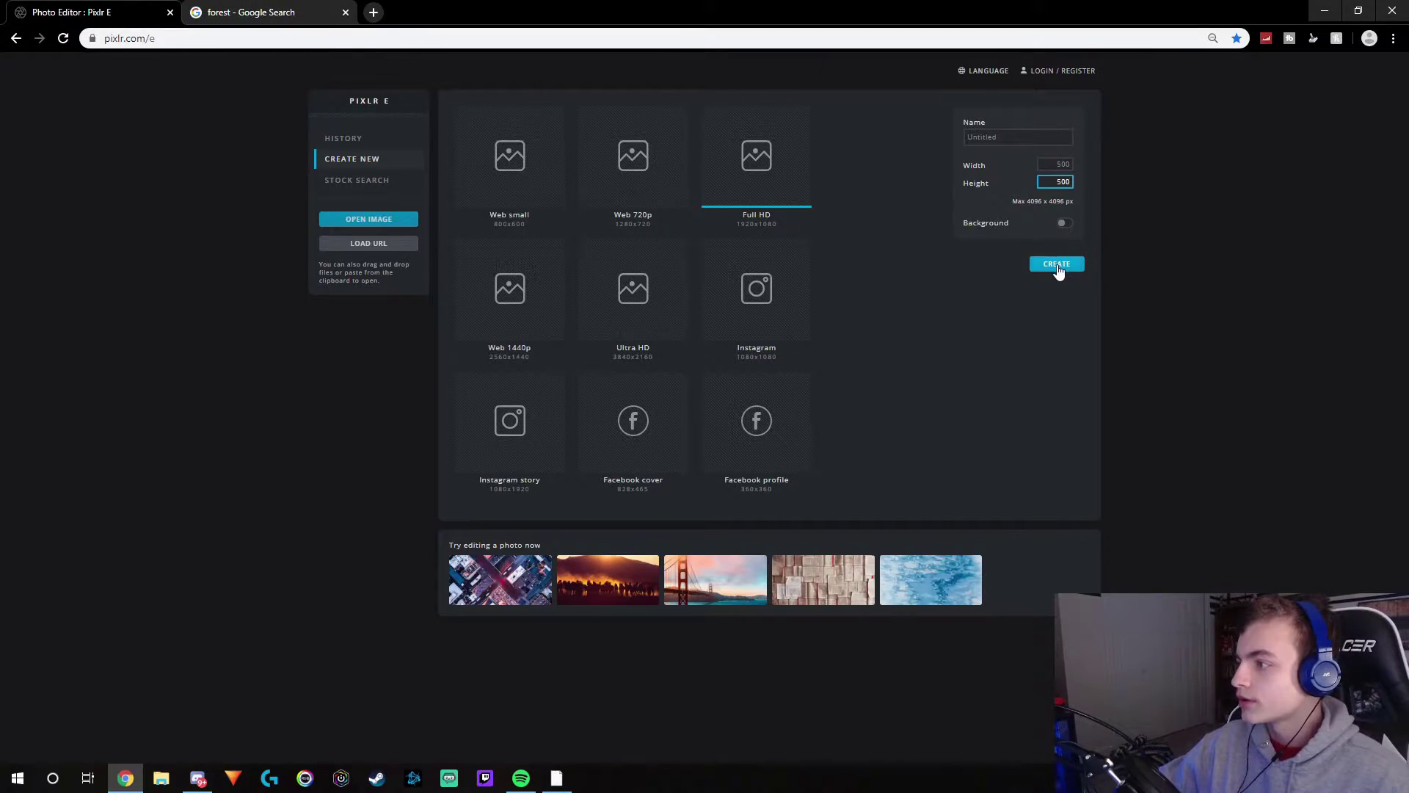
pyautogui.click(927, 462)
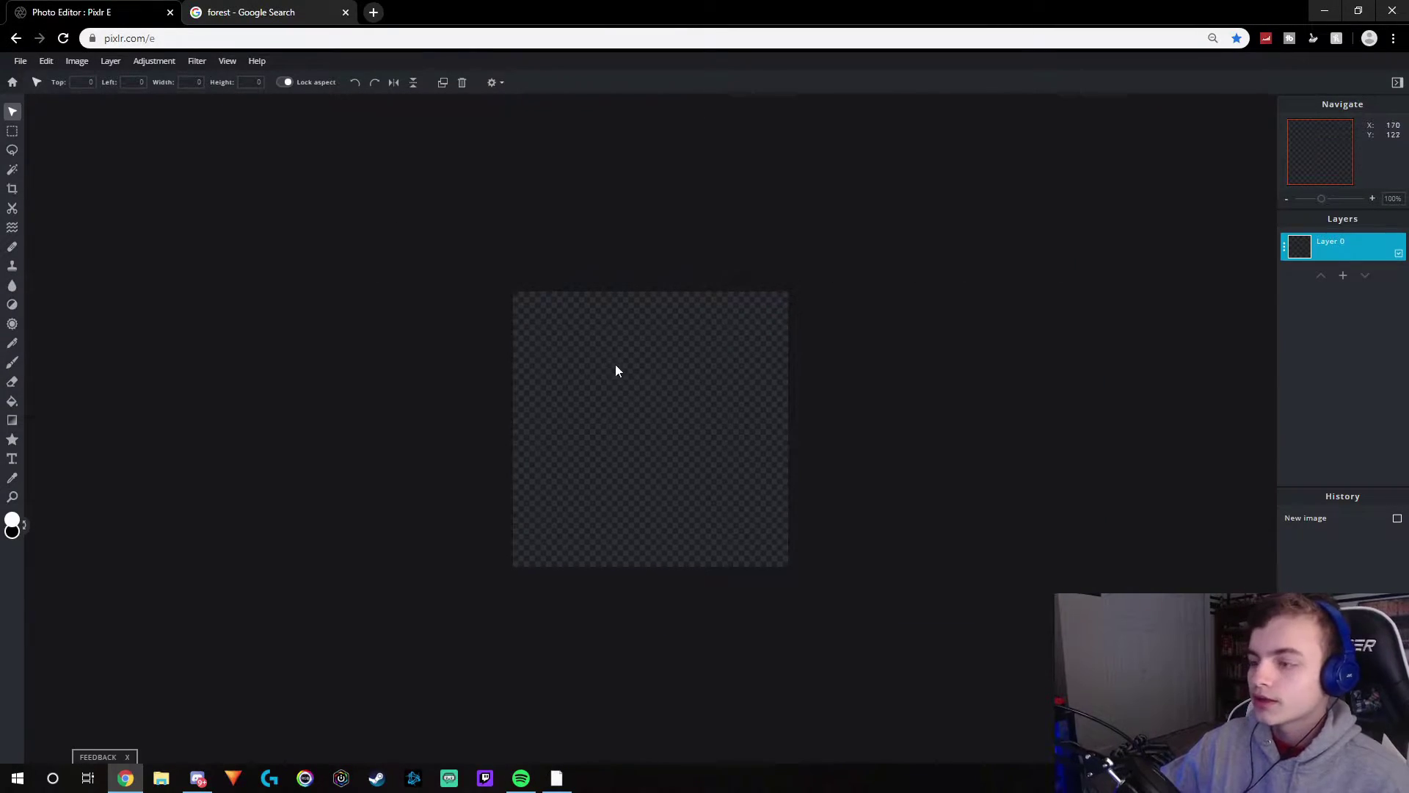
# - Add a new text layer on the canvas and type the letter J
pyautogui.scroll(3, 655, 366)
pyautogui.scroll(1, 710, 339)
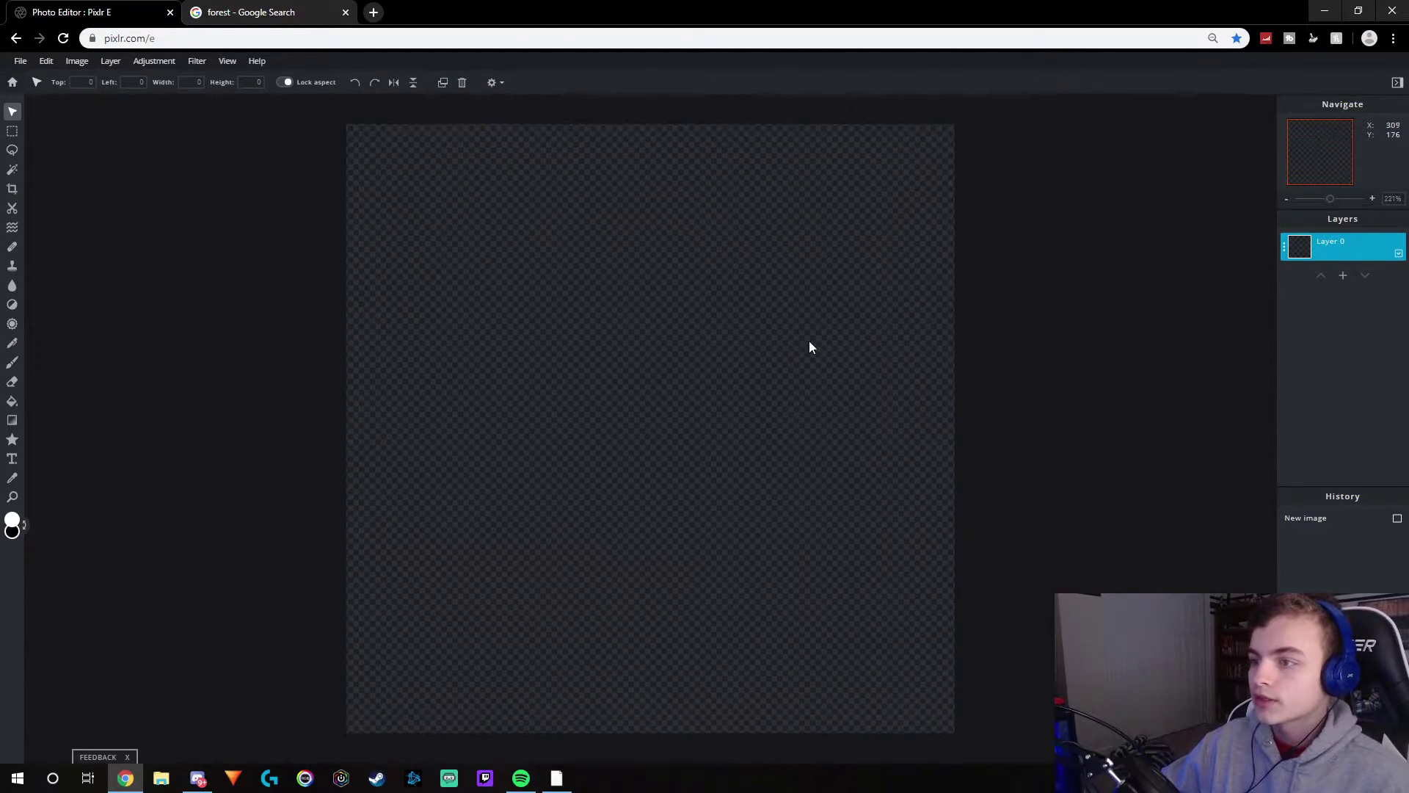
pyautogui.scroll(-1, 822, 288)
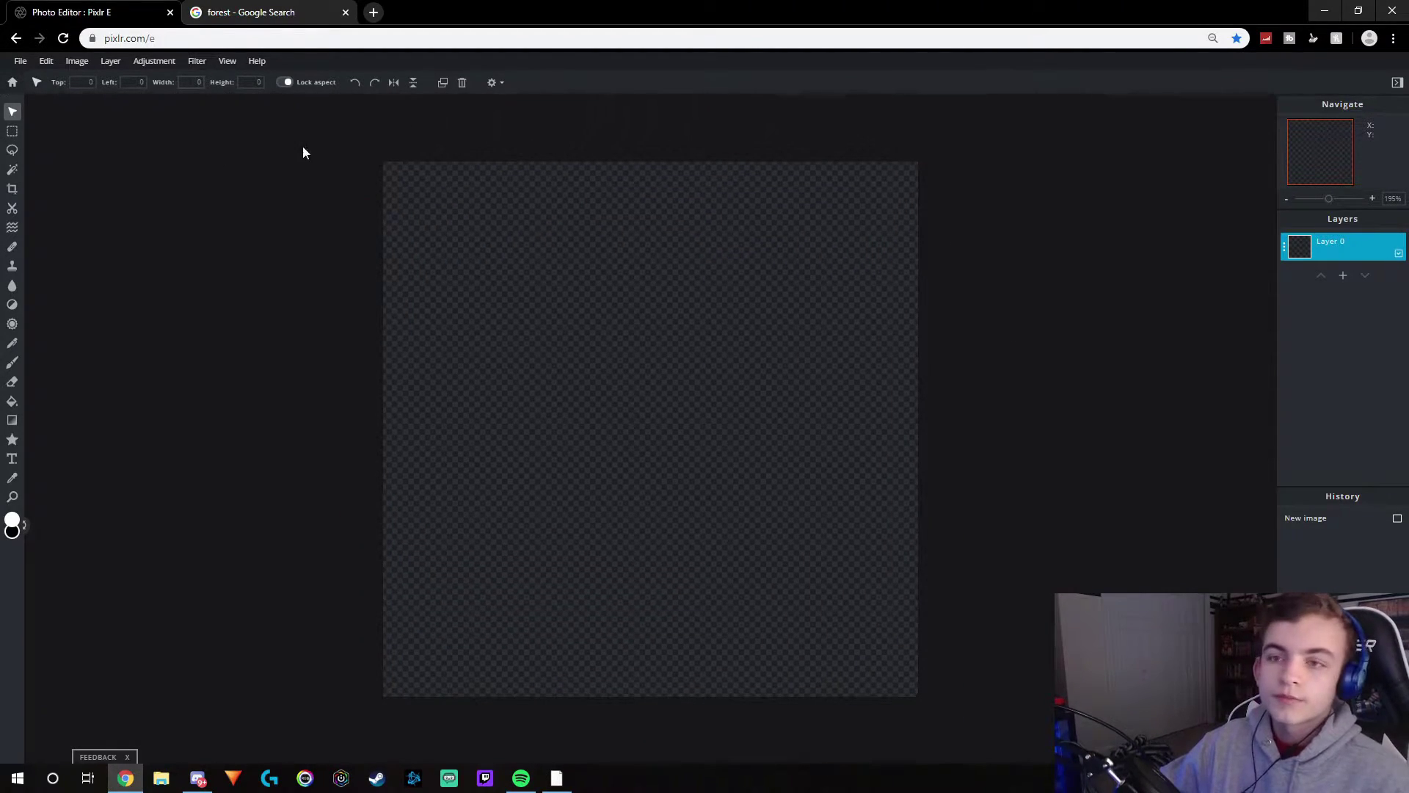
pyautogui.click(12, 459)
pyautogui.click(662, 400)
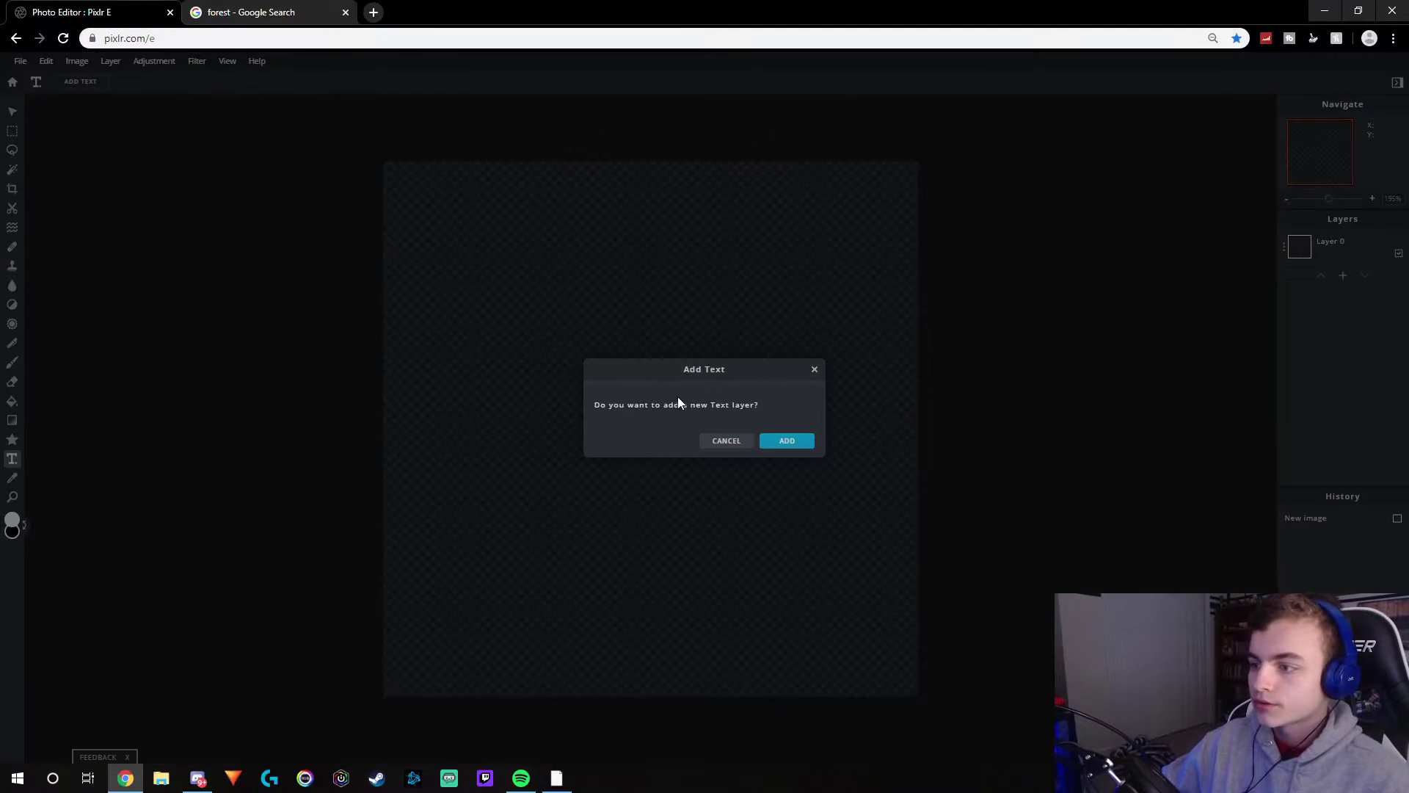
pyautogui.click(786, 441)
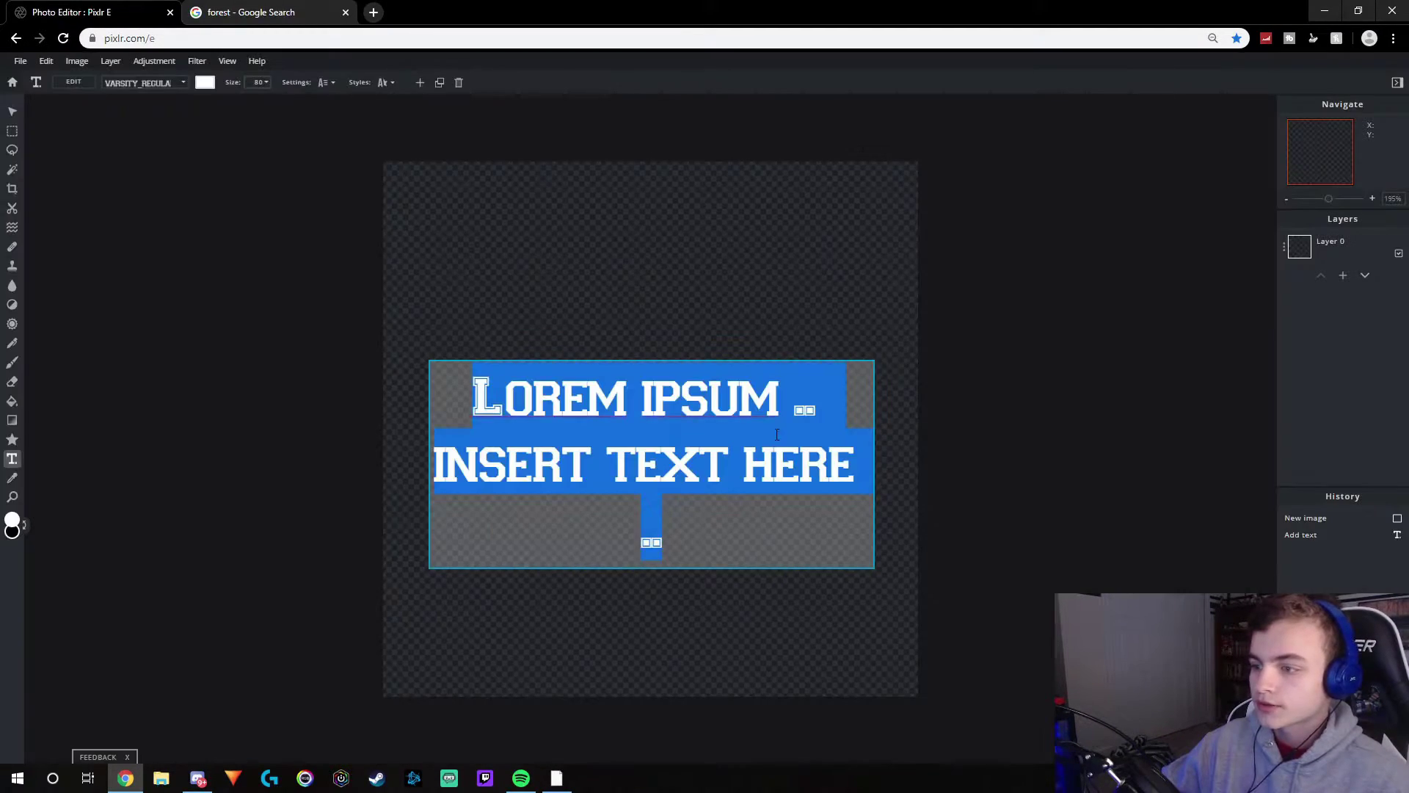
pyautogui.write('J')
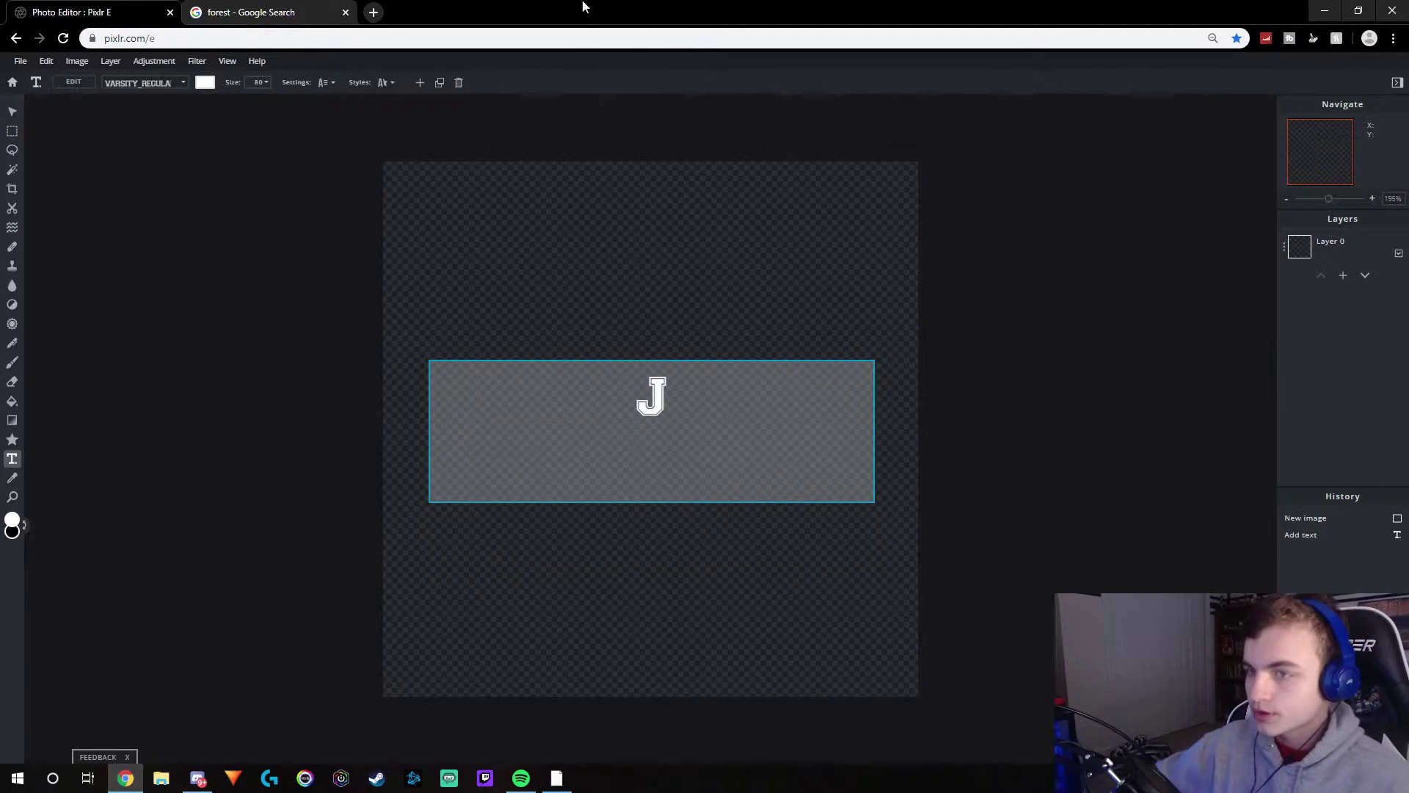
pyautogui.click(163, 86)
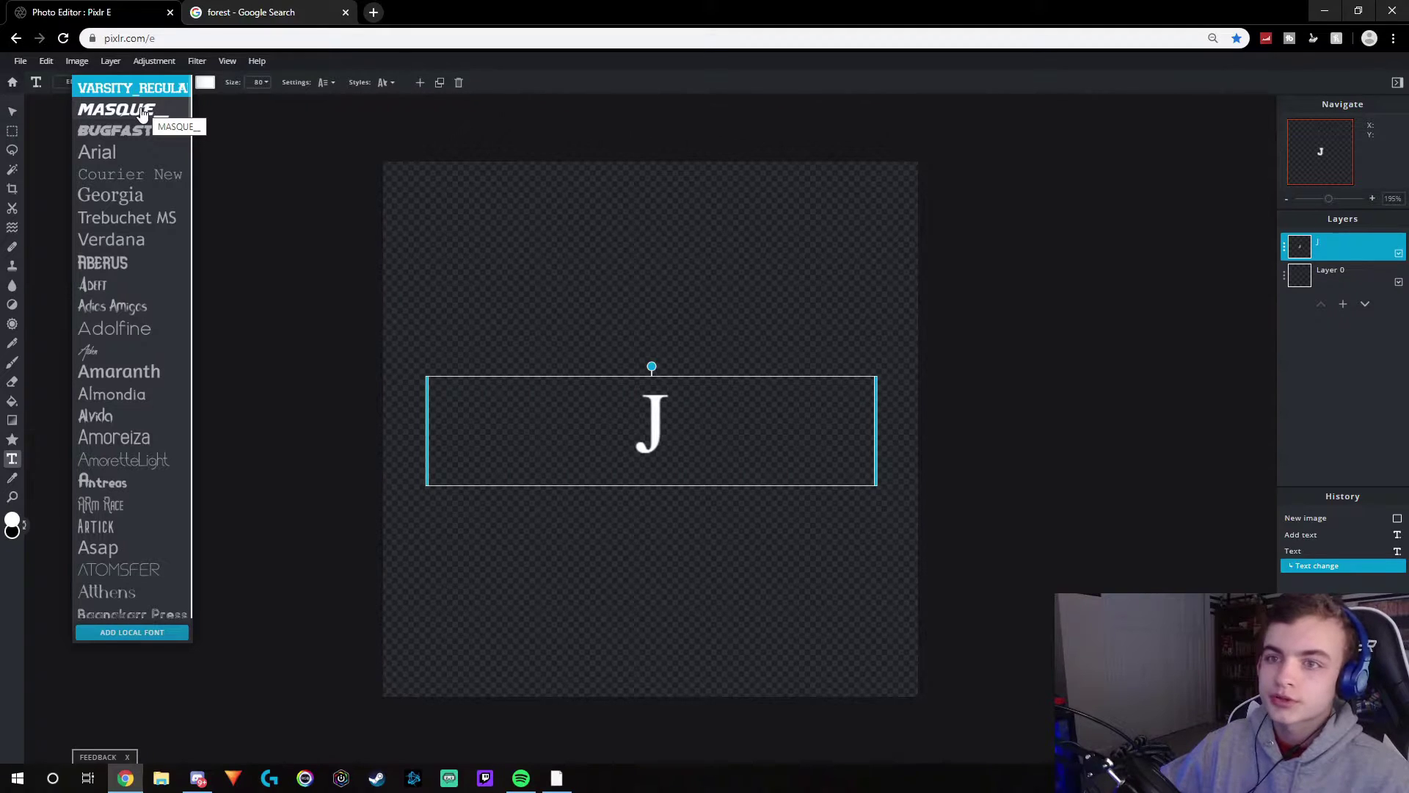
# - Set the J in the MASQUE font and enlarge it to size 580
pyautogui.click(141, 112)
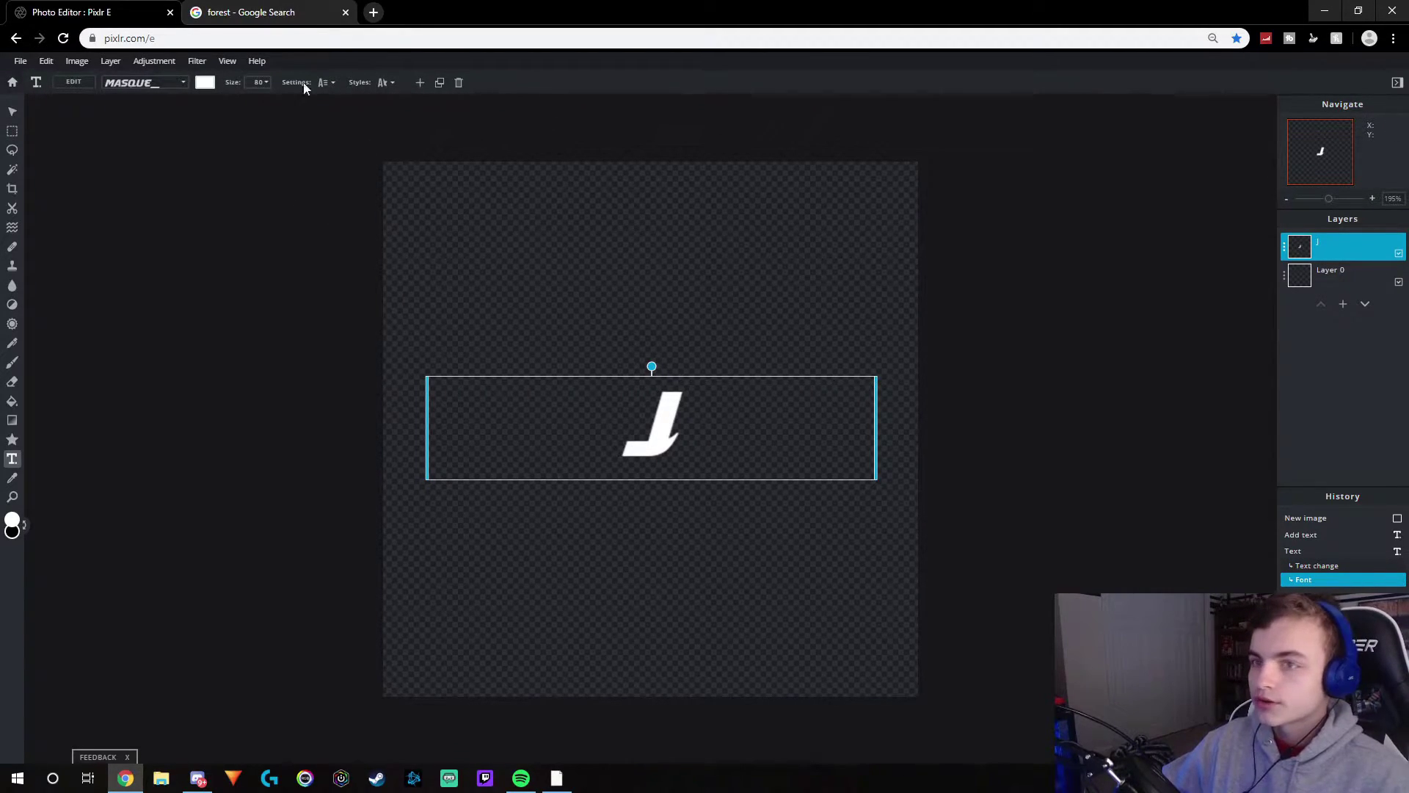
pyautogui.click(267, 83)
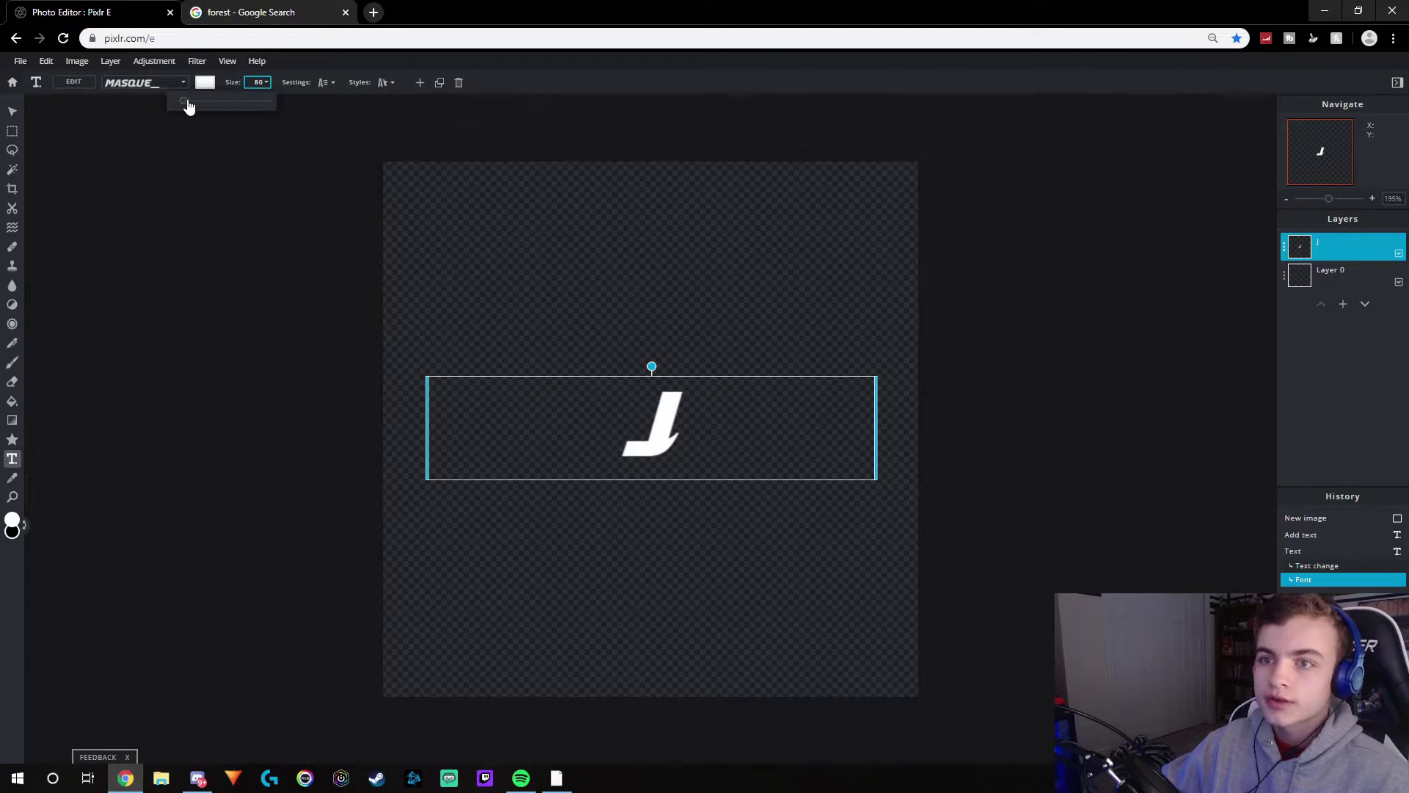
pyautogui.moveTo(189, 106); pyautogui.dragTo(227, 104)
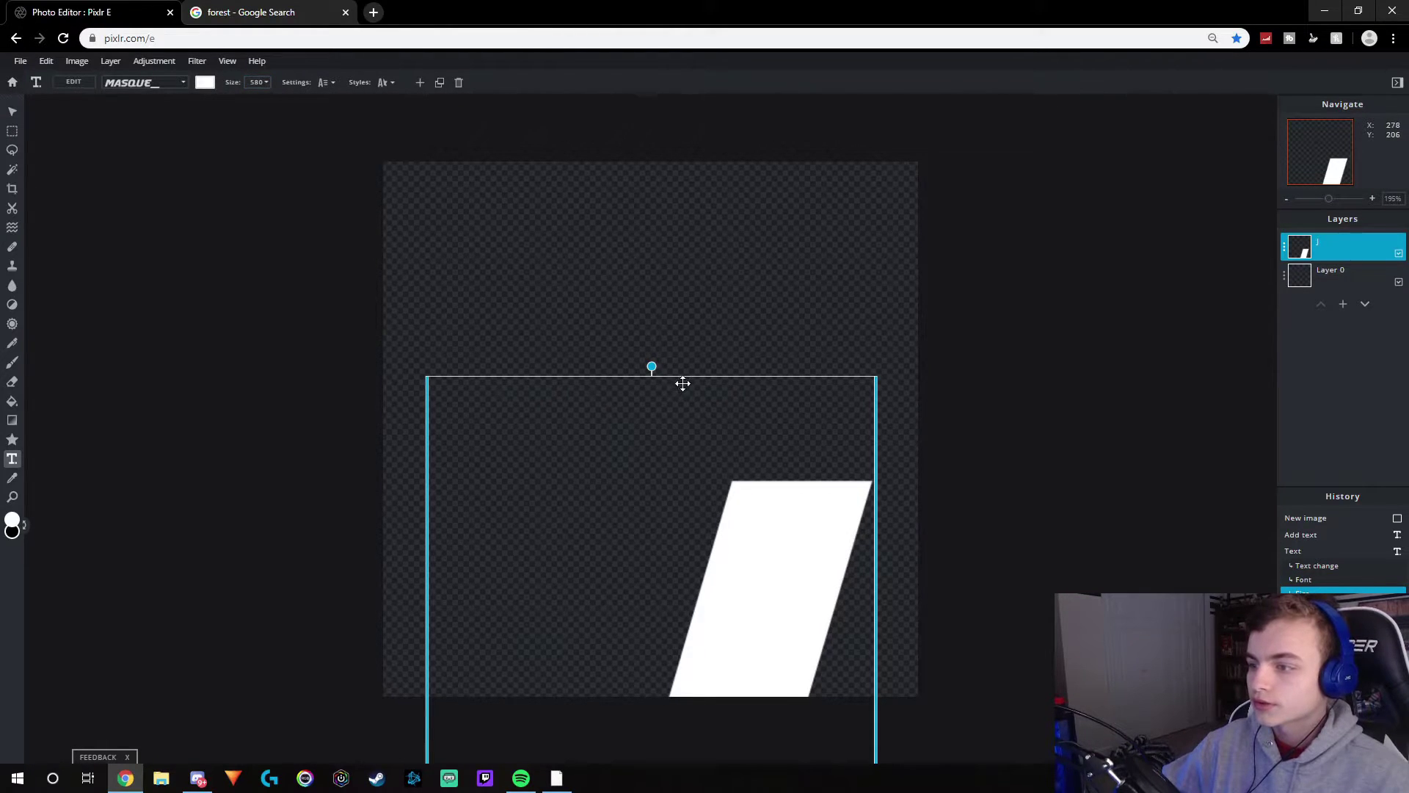
# - Move the J up so it fully shows and stretch it wider to the right
pyautogui.moveTo(683, 383); pyautogui.dragTo(683, 119)
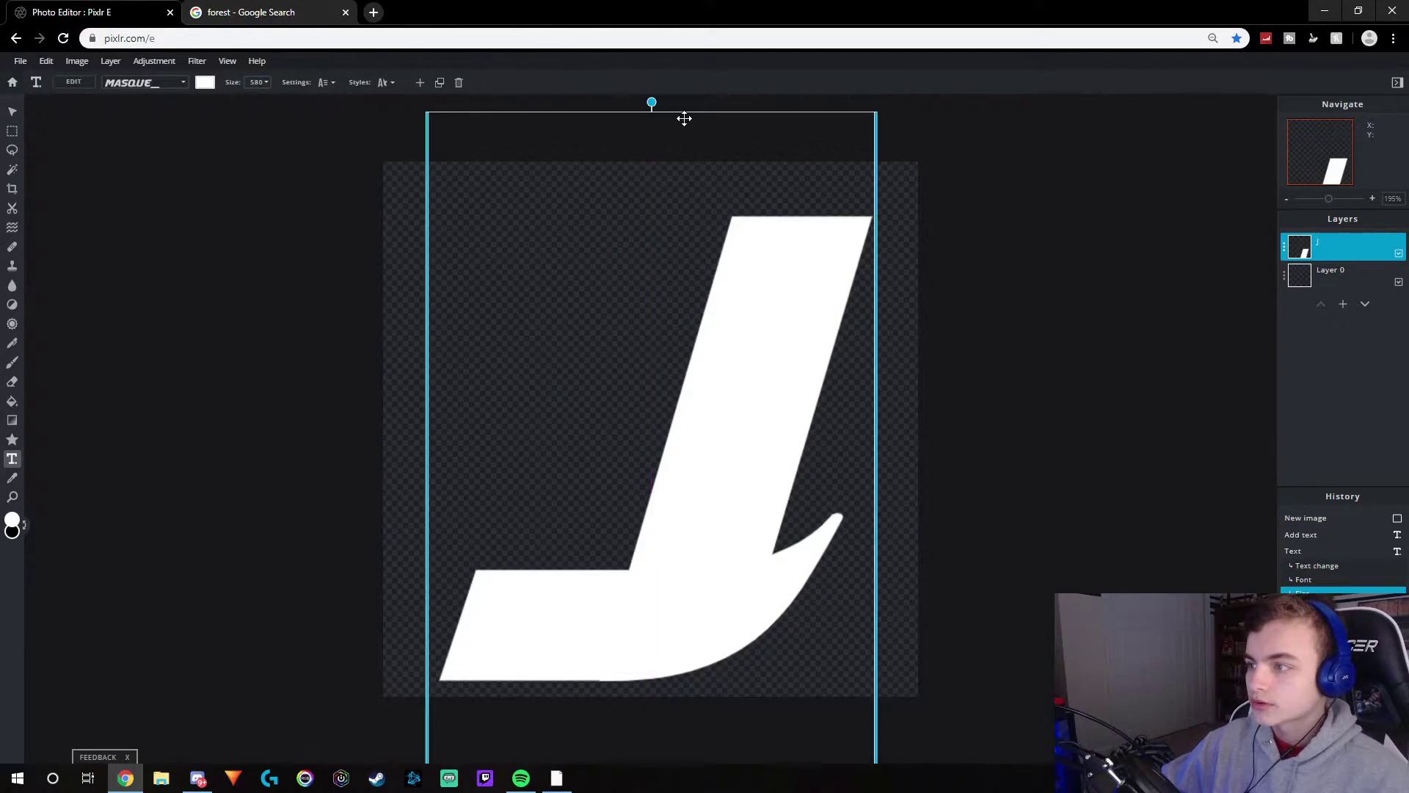
pyautogui.click(330, 154)
pyautogui.click(775, 320)
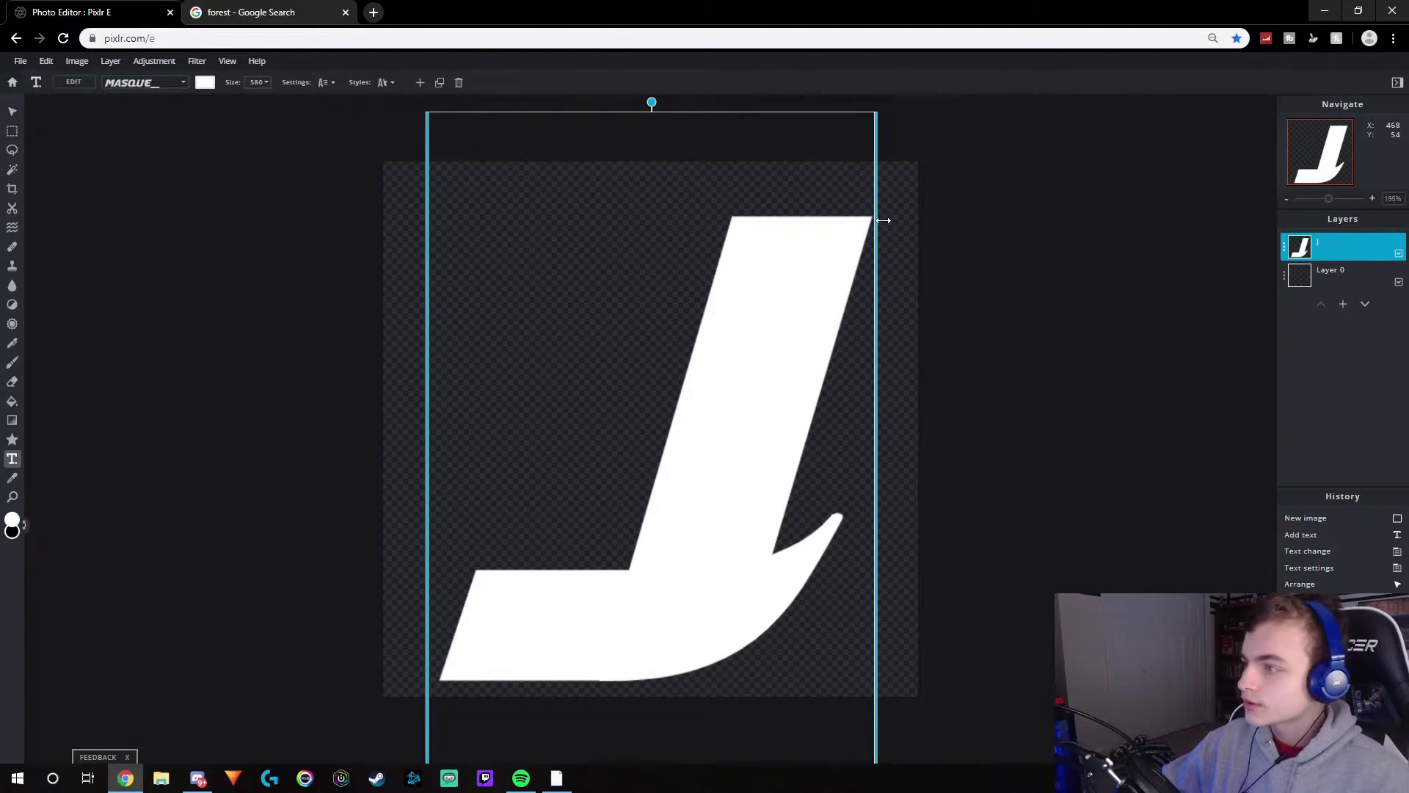
pyautogui.moveTo(883, 220); pyautogui.dragTo(930, 234)
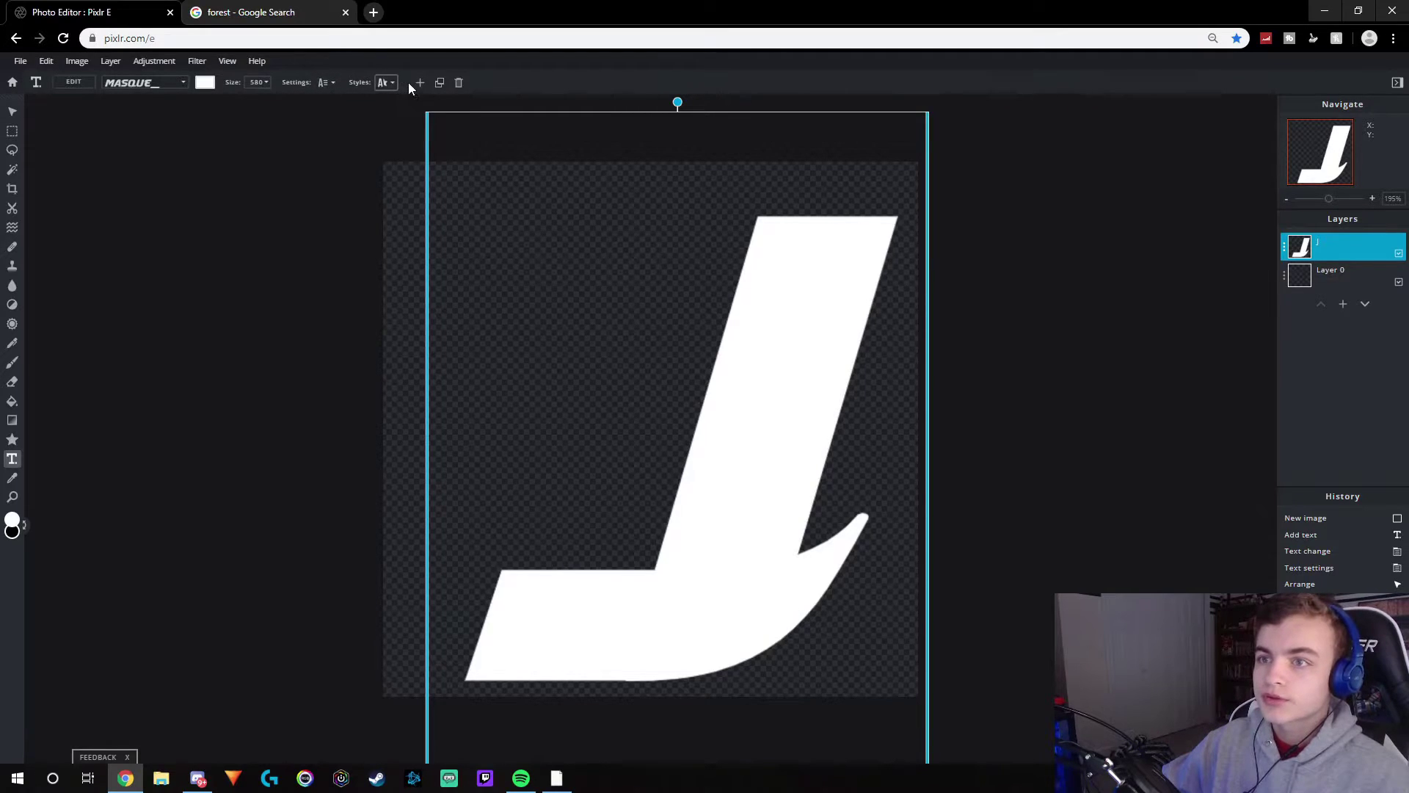
# - Try a drop shadow on the J and reposition the letter on the canvas
pyautogui.click(387, 83)
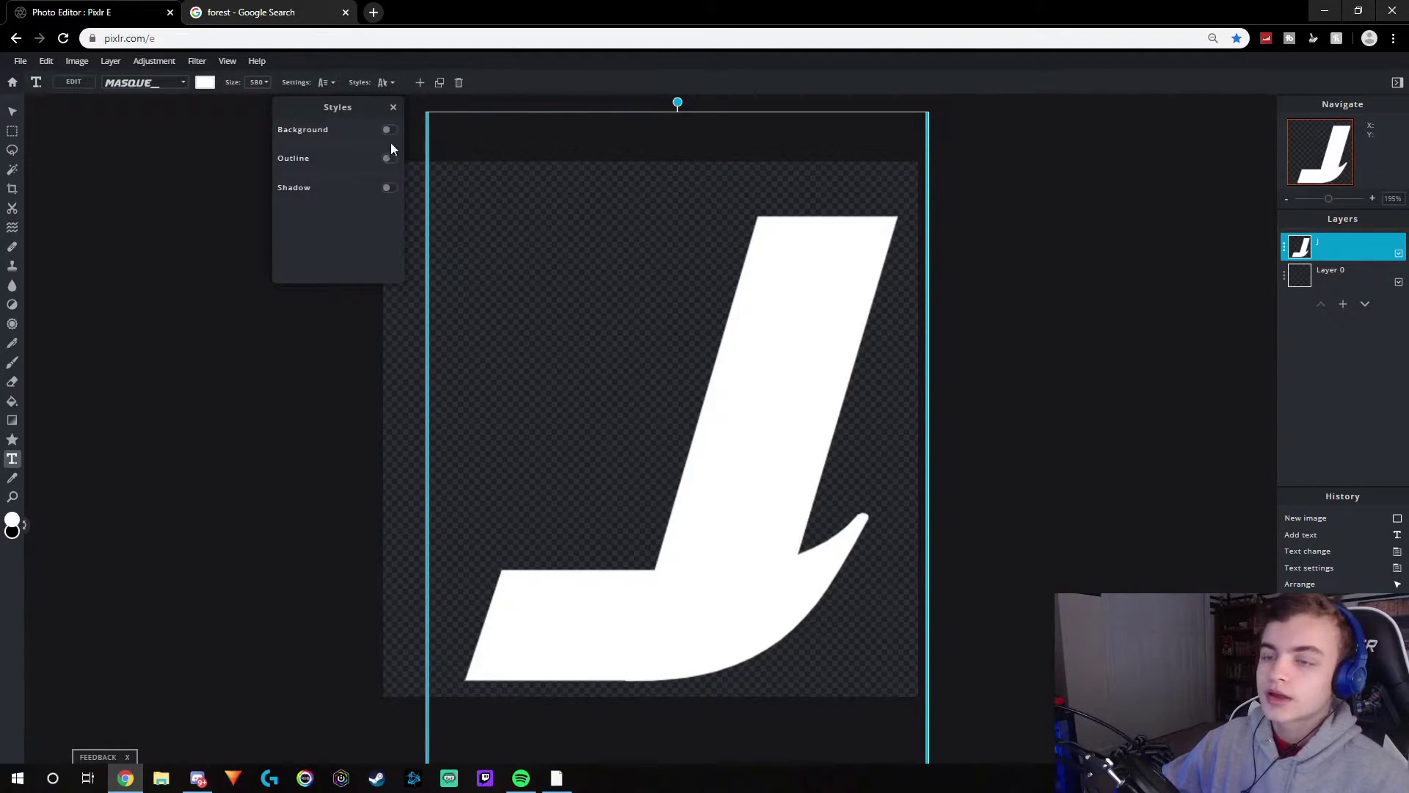
pyautogui.click(386, 190)
pyautogui.click(679, 286)
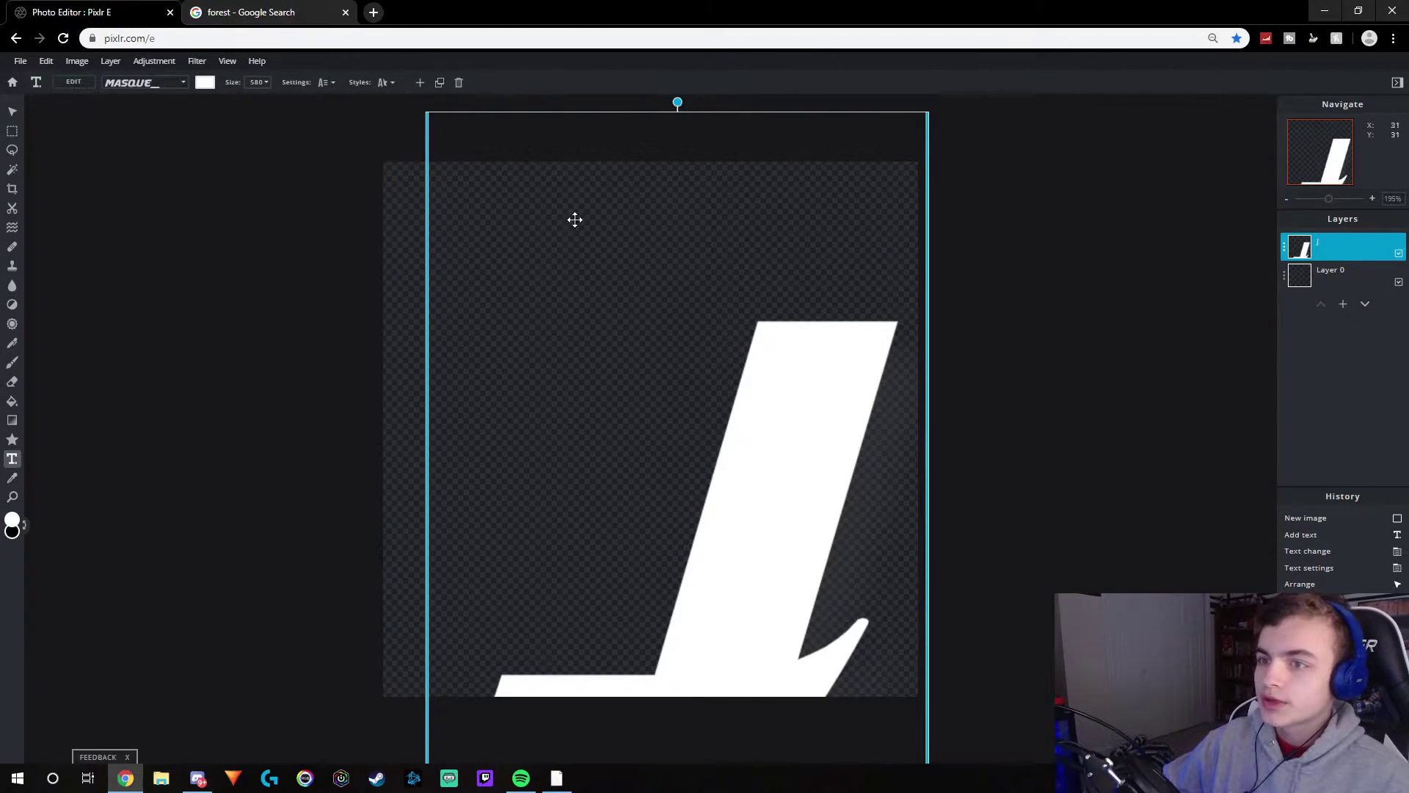
pyautogui.moveTo(767, 232); pyautogui.dragTo(518, 126)
# - Test an orange shadow on the J, then remove the shadow entirely
pyautogui.click(381, 84)
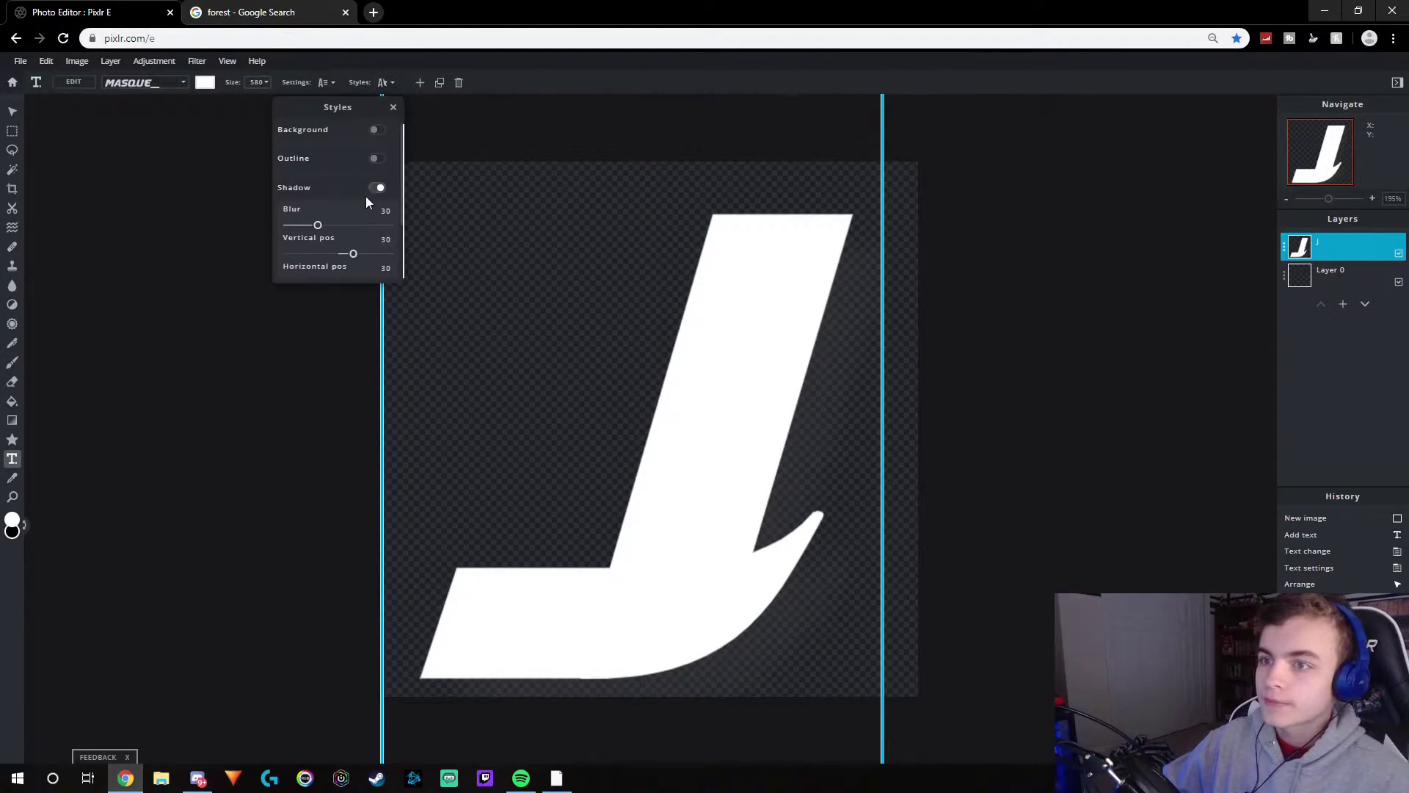
pyautogui.scroll(-3, 365, 196)
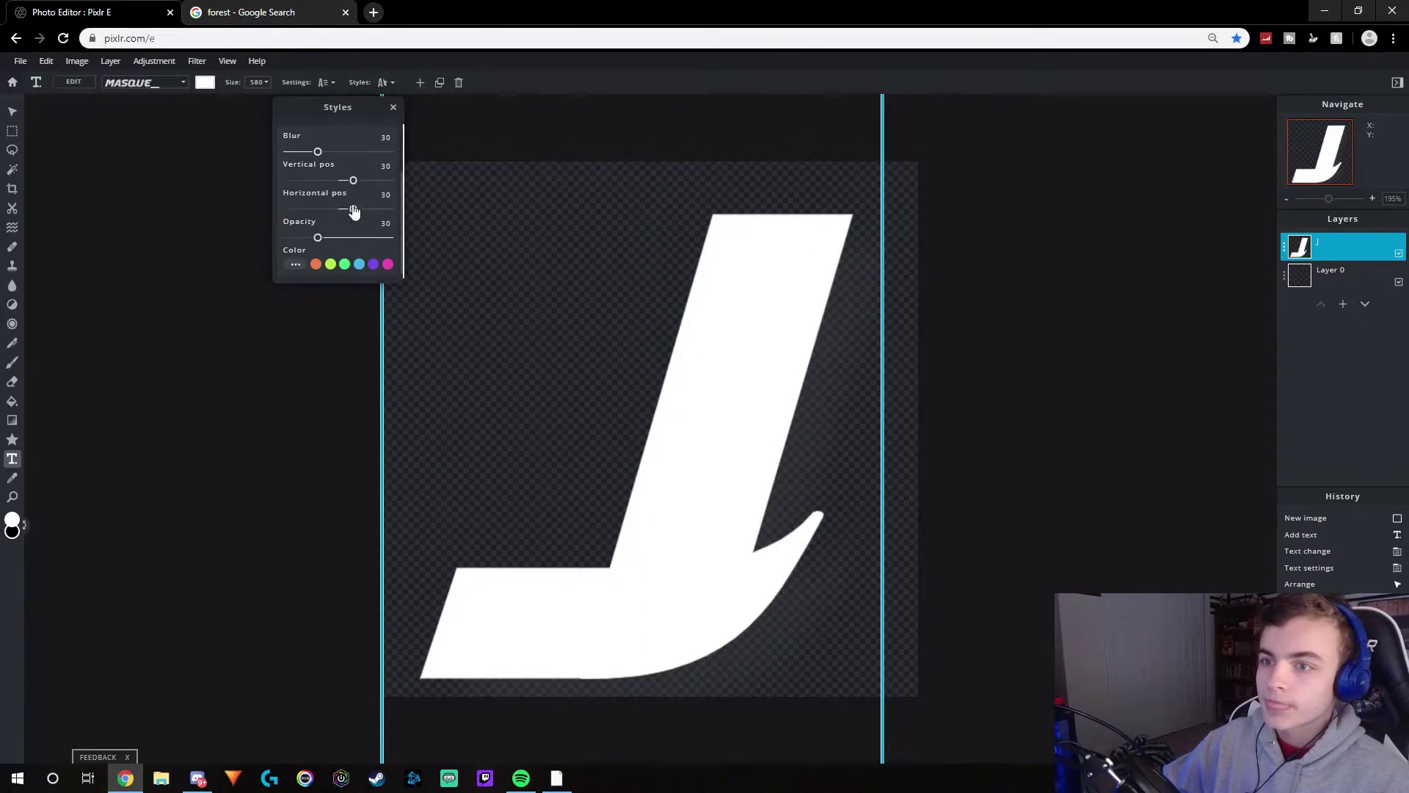
pyautogui.click(315, 257)
pyautogui.click(625, 276)
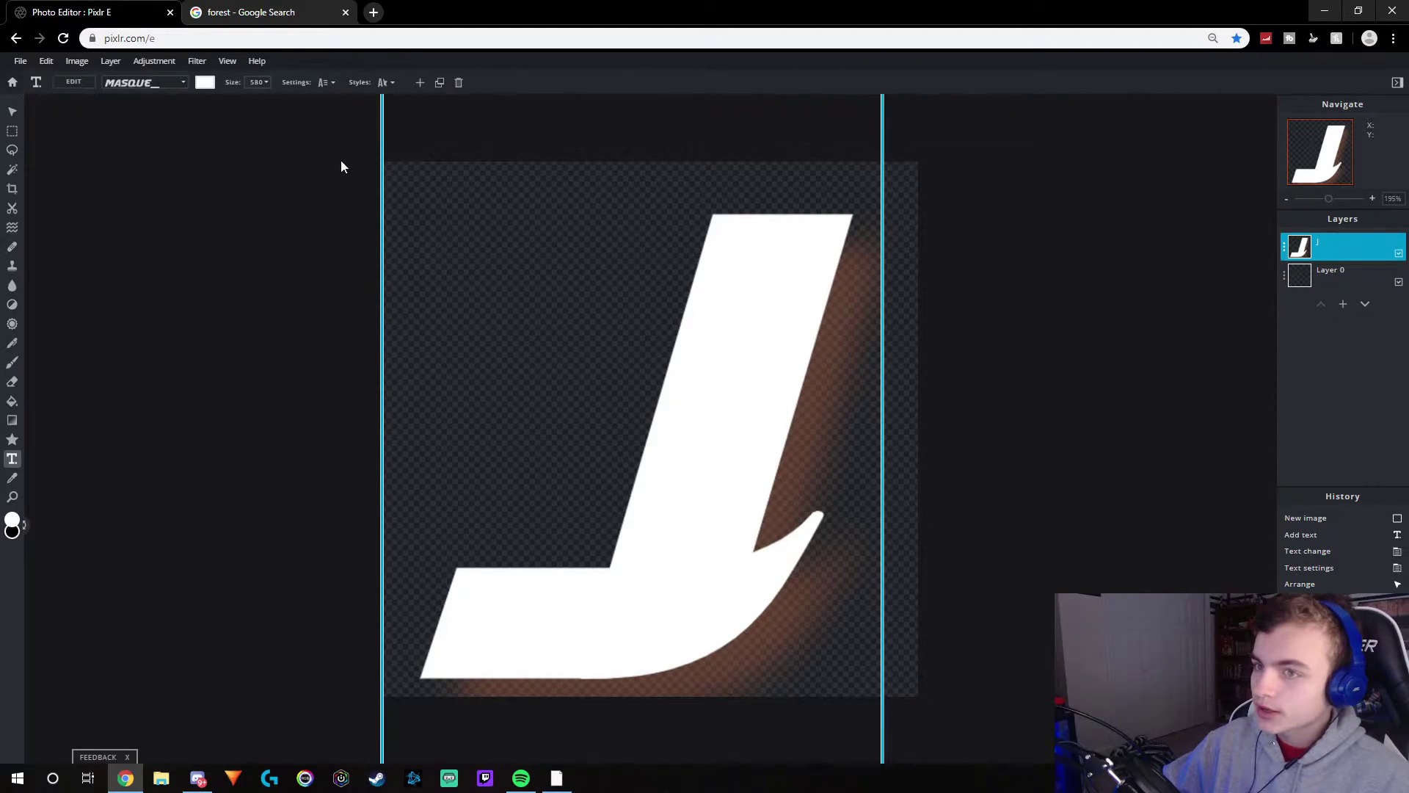
pyautogui.click(327, 82)
pyautogui.click(326, 83)
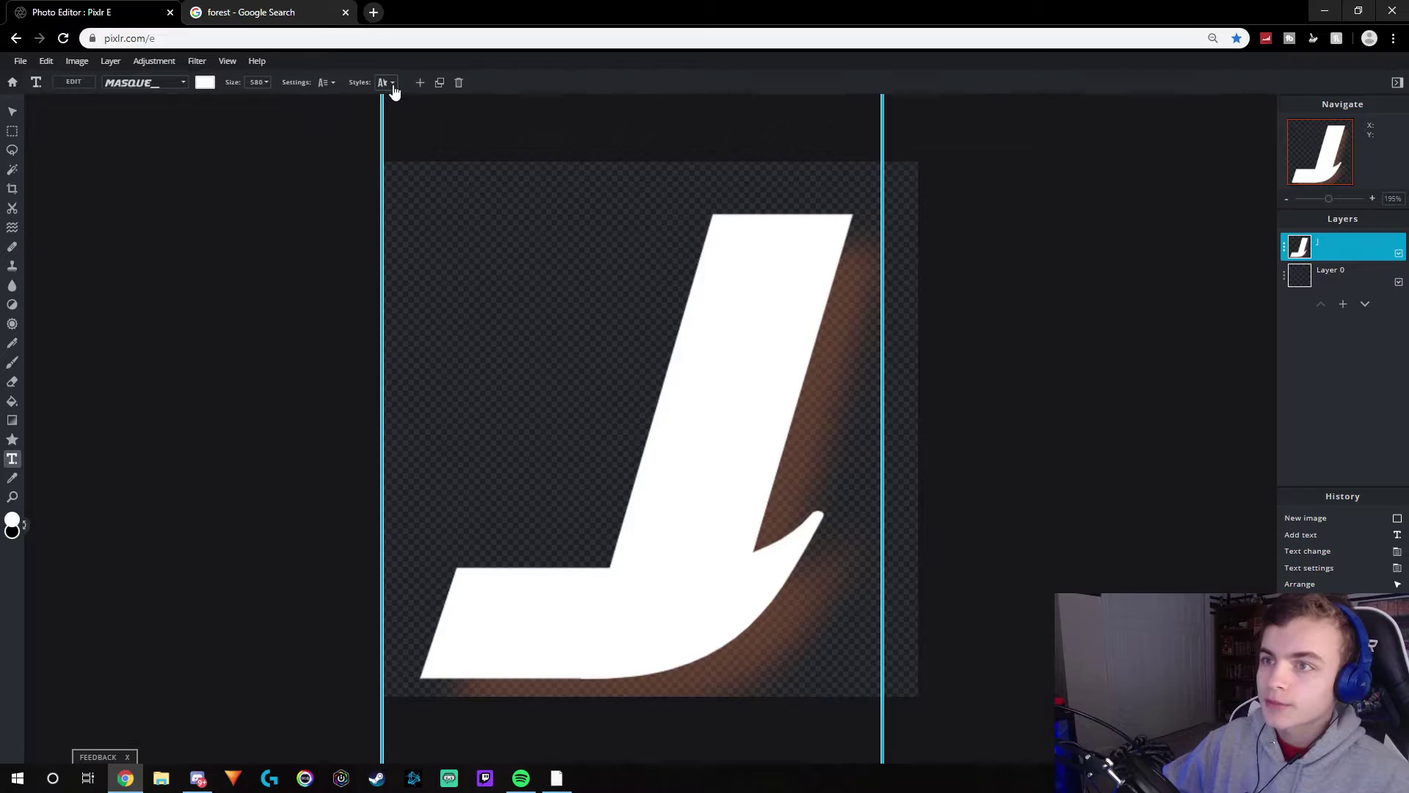
pyautogui.click(385, 82)
pyautogui.click(374, 189)
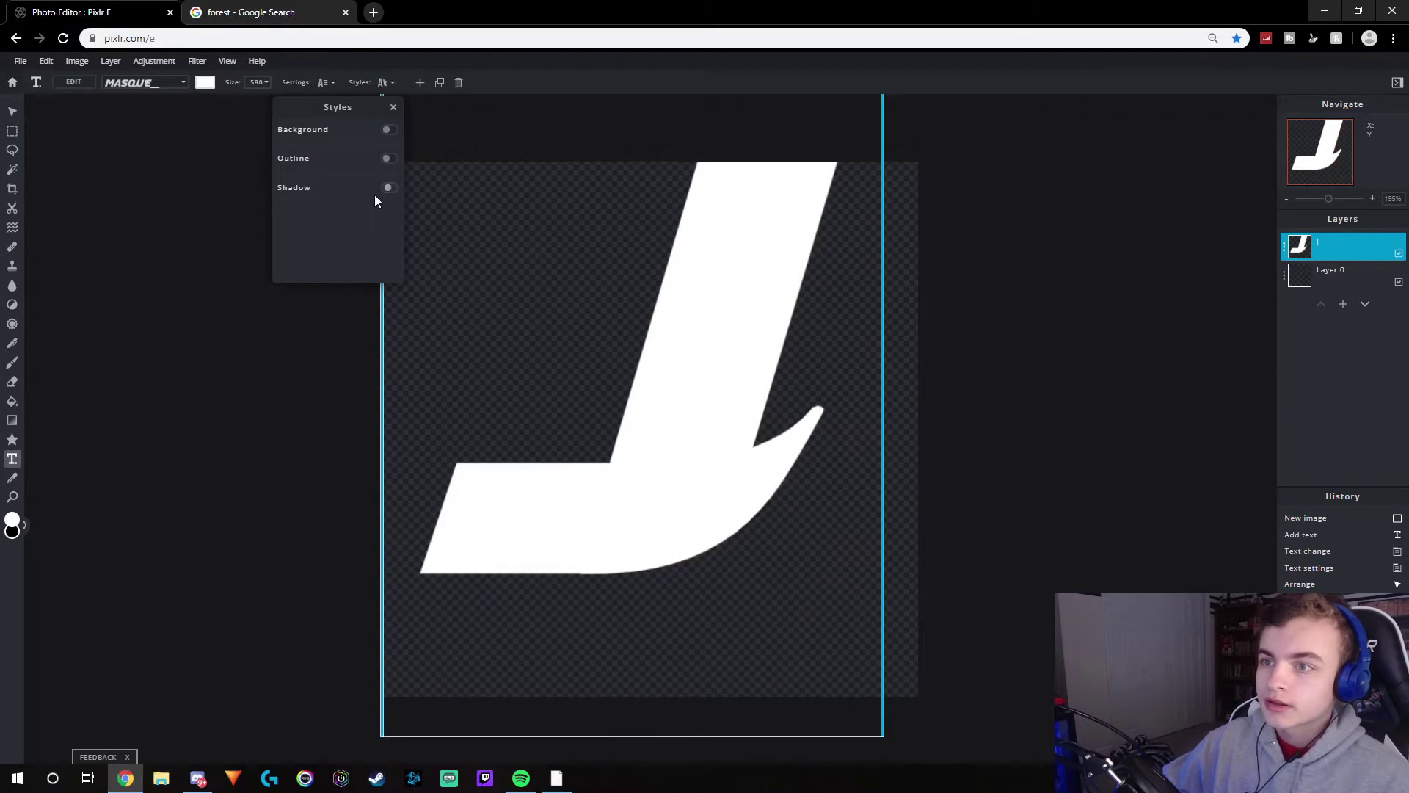
# - Give the J a thick pure blue (#0000FF) outline and move it lower on the canvas
pyautogui.click(388, 158)
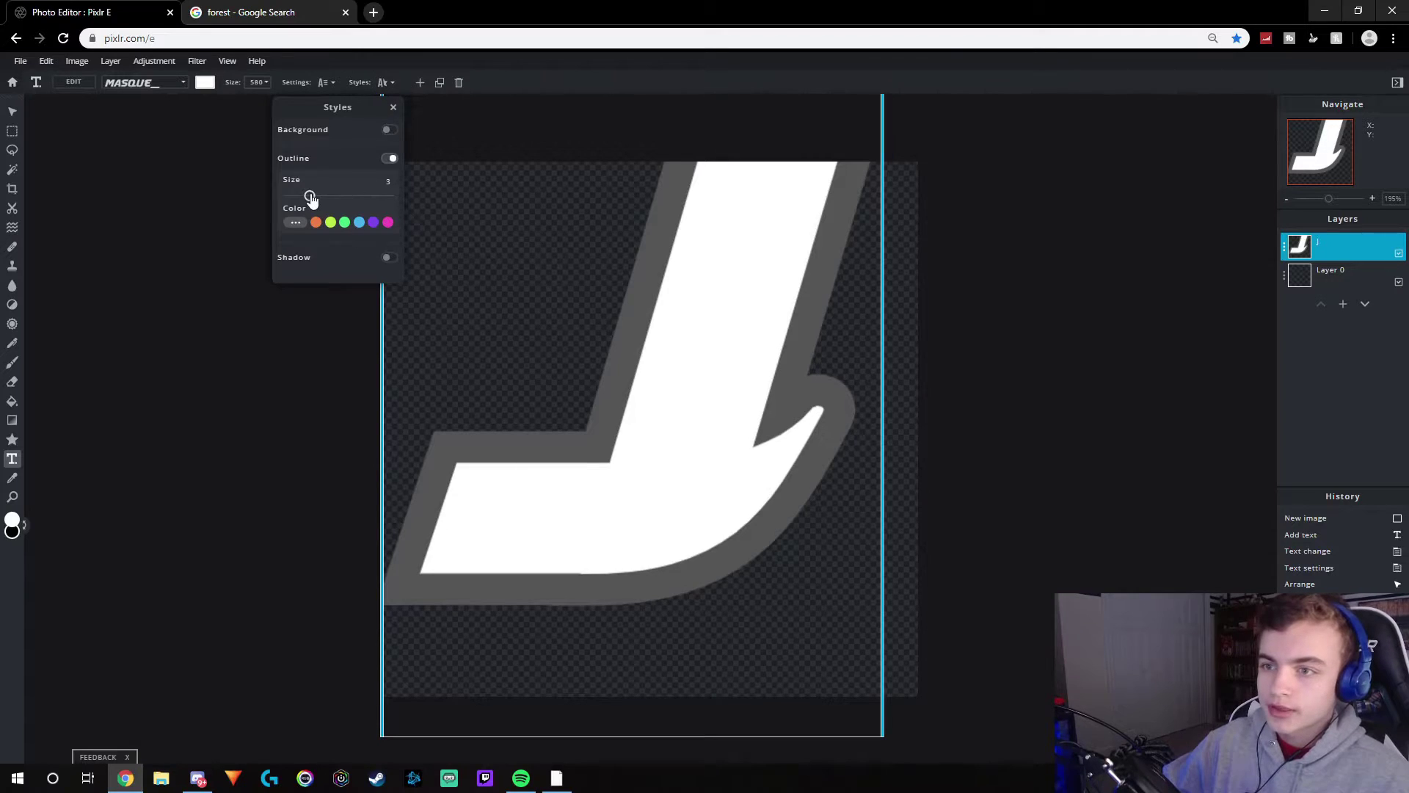
pyautogui.moveTo(309, 197); pyautogui.dragTo(295, 203)
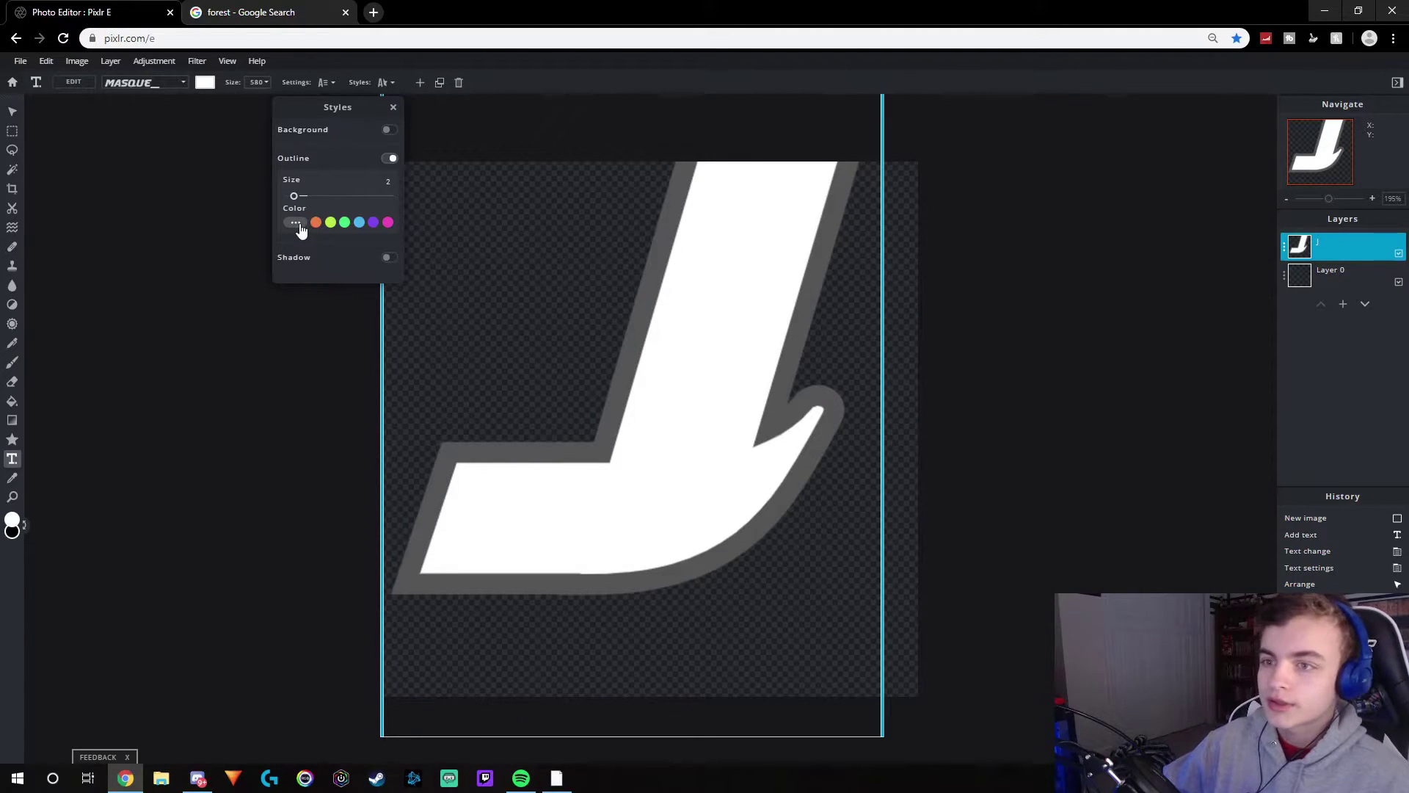
pyautogui.click(296, 224)
pyautogui.scroll(-3, 323, 213)
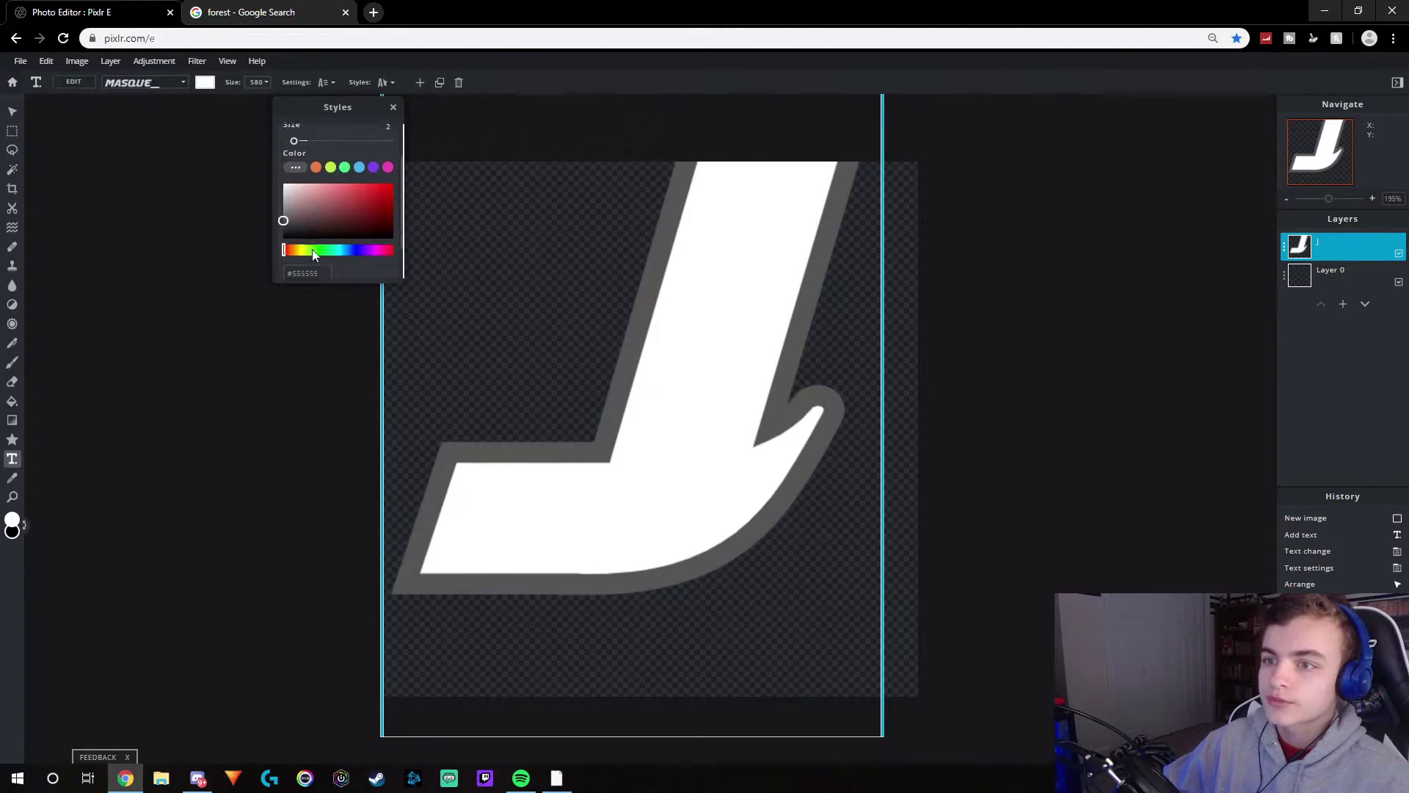
pyautogui.click(356, 201)
pyautogui.click(337, 170)
pyautogui.click(393, 135)
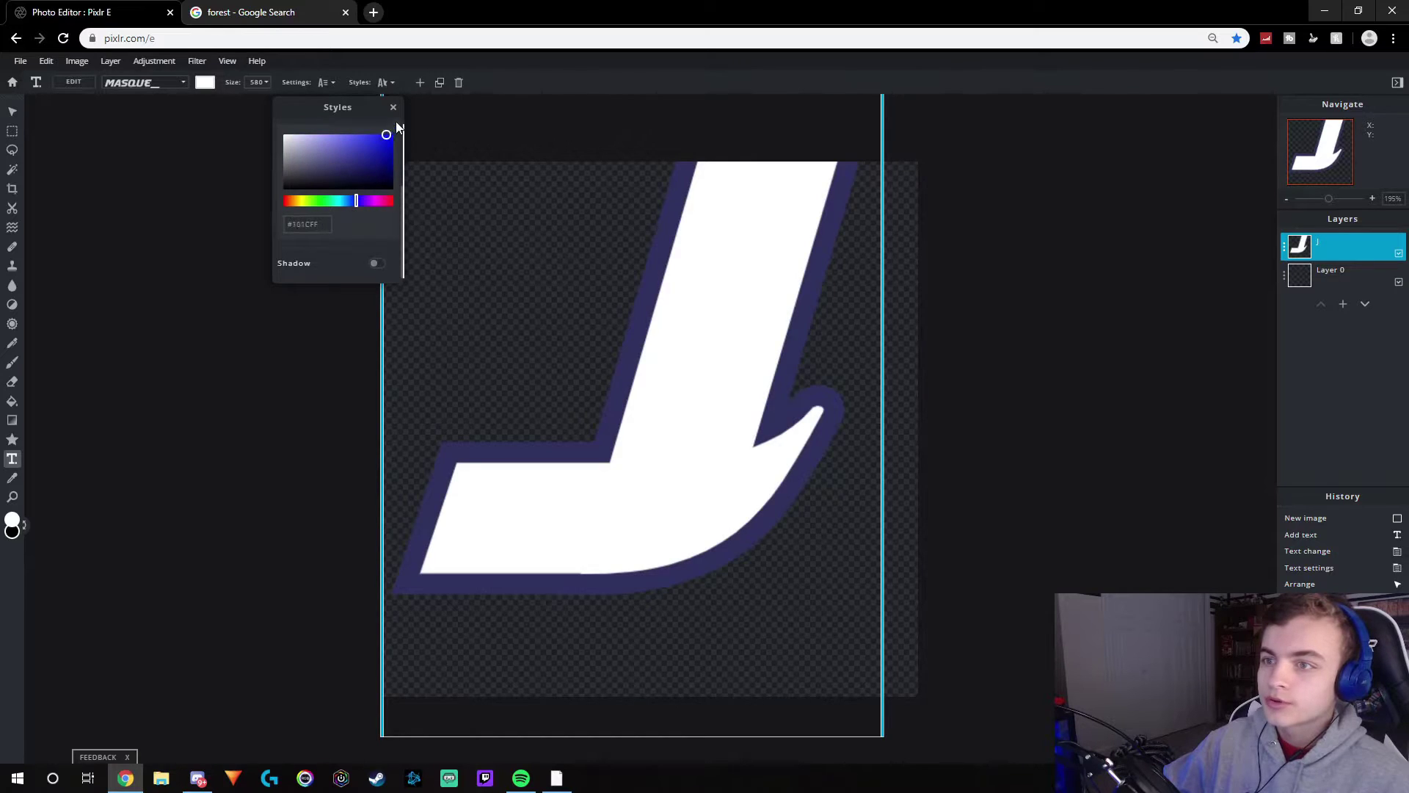
pyautogui.scroll(1, 341, 179)
pyautogui.scroll(2, 342, 184)
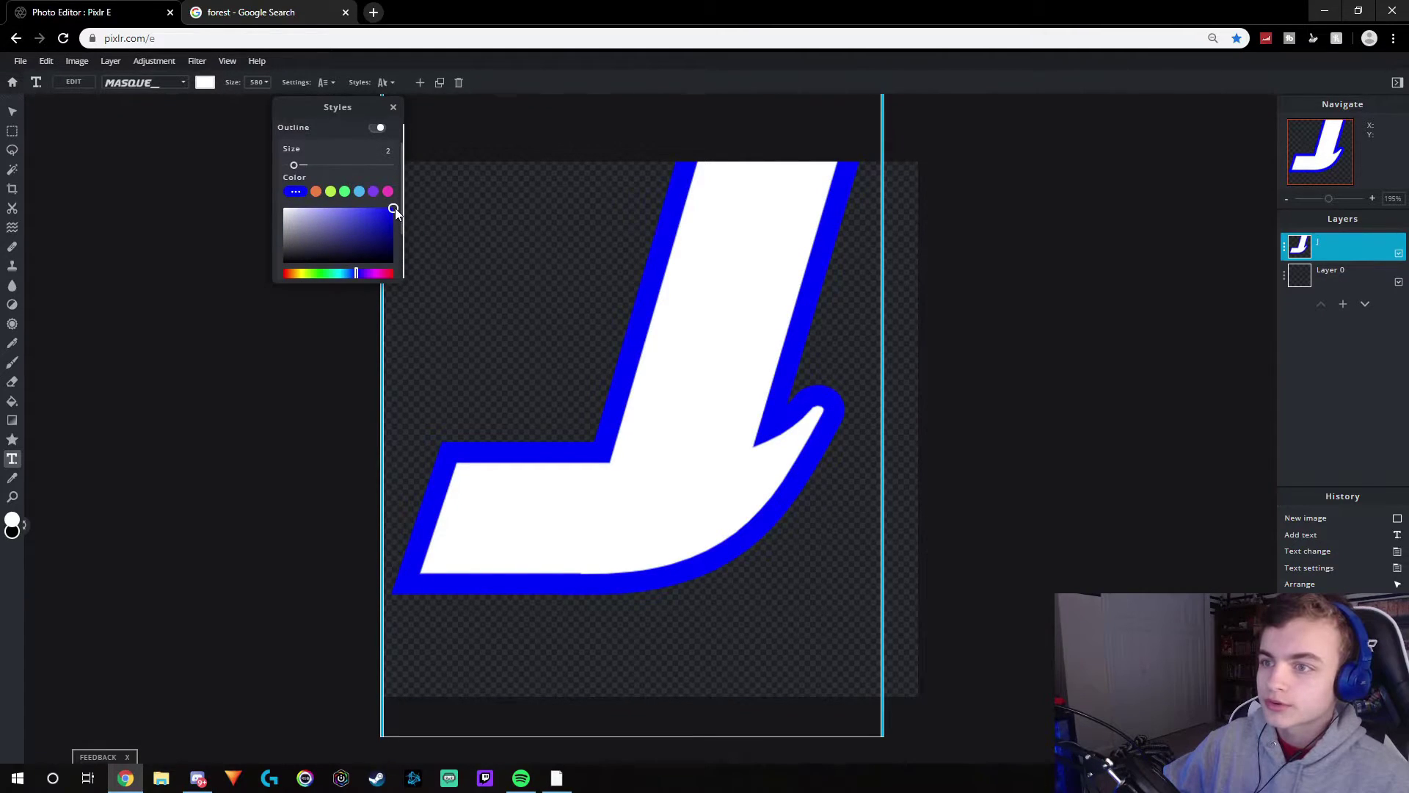
pyautogui.scroll(-2, 367, 213)
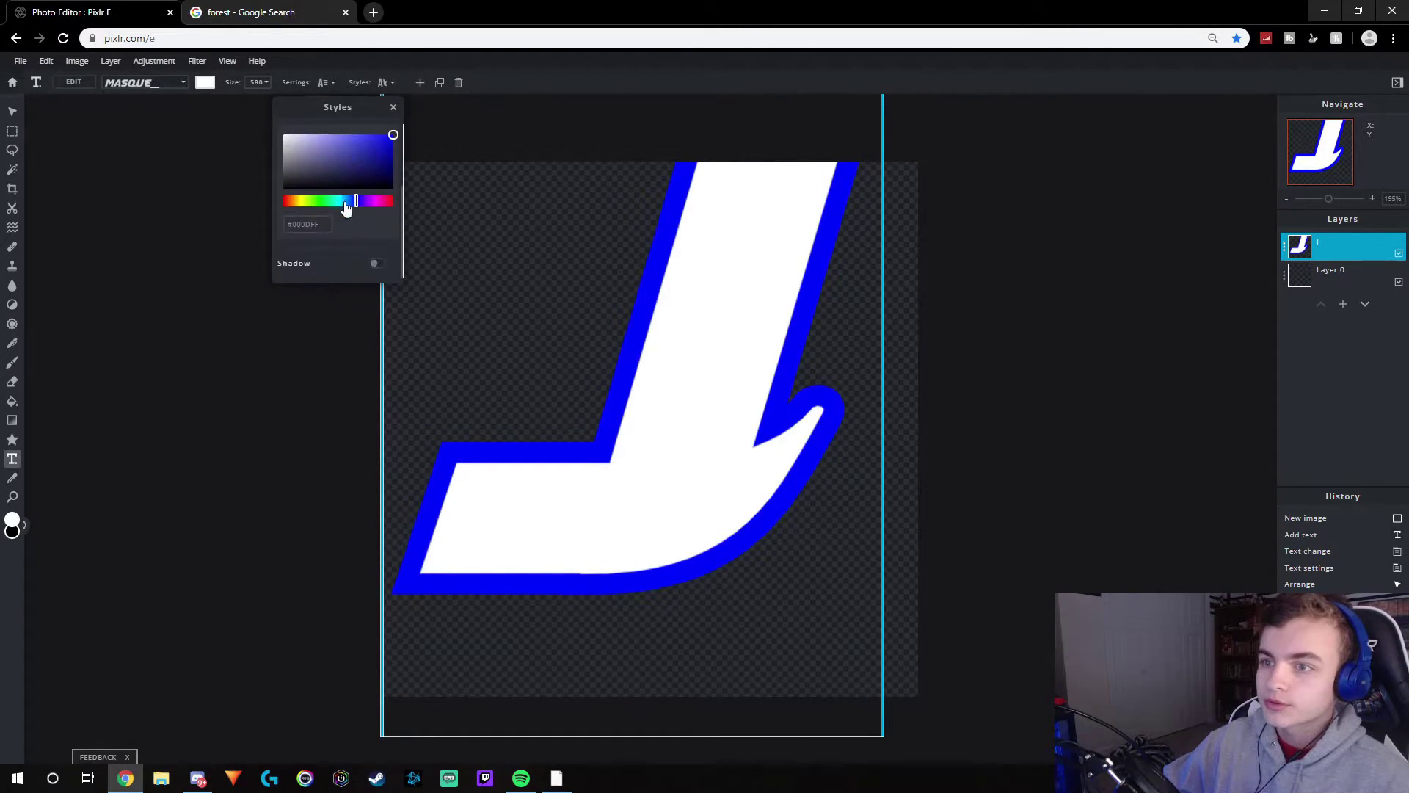
pyautogui.click(394, 108)
pyautogui.moveTo(614, 274); pyautogui.dragTo(613, 363)
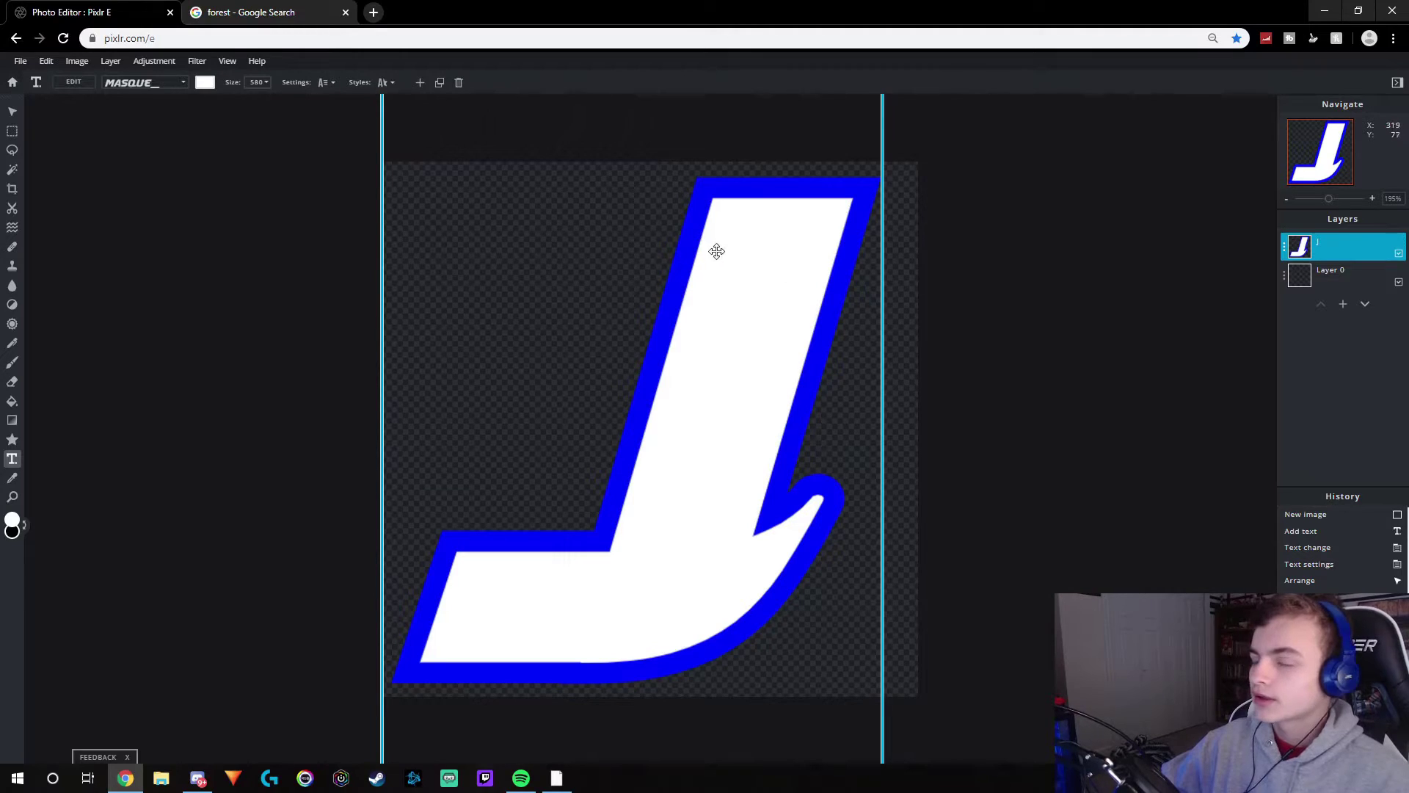
# - Find a blue galaxy image on Google Images and copy its image address
pyautogui.click(345, 12)
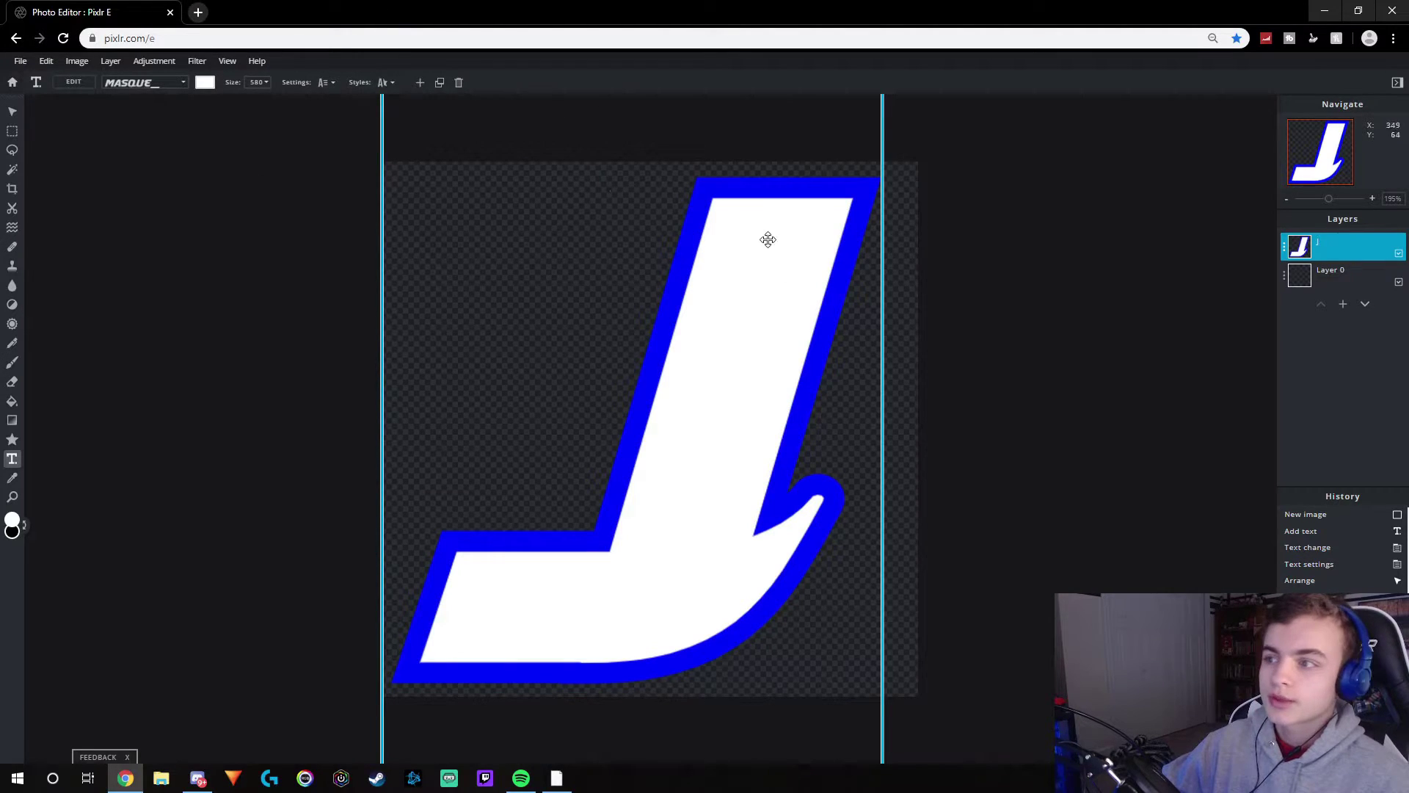
pyautogui.click(198, 12)
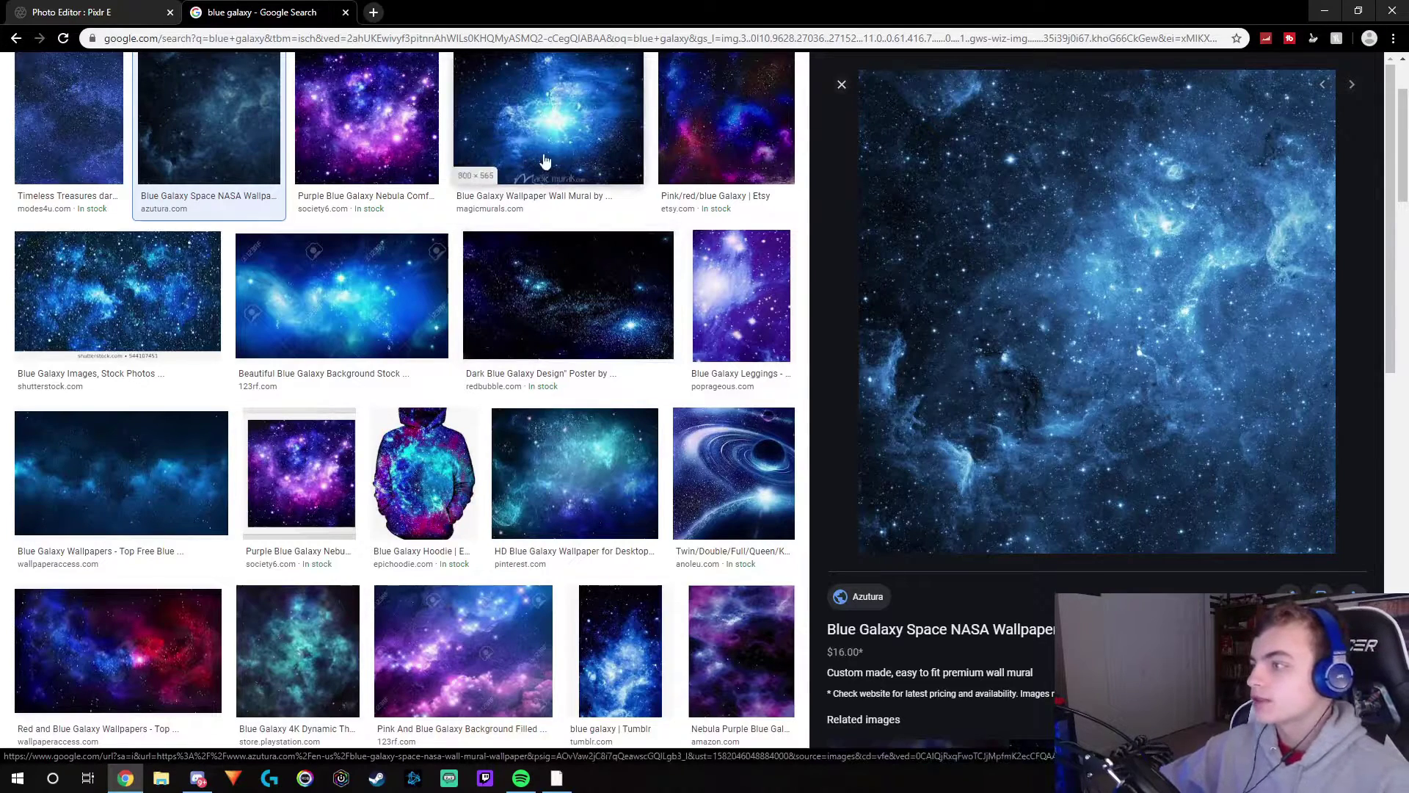
pyautogui.rightClick(993, 224)
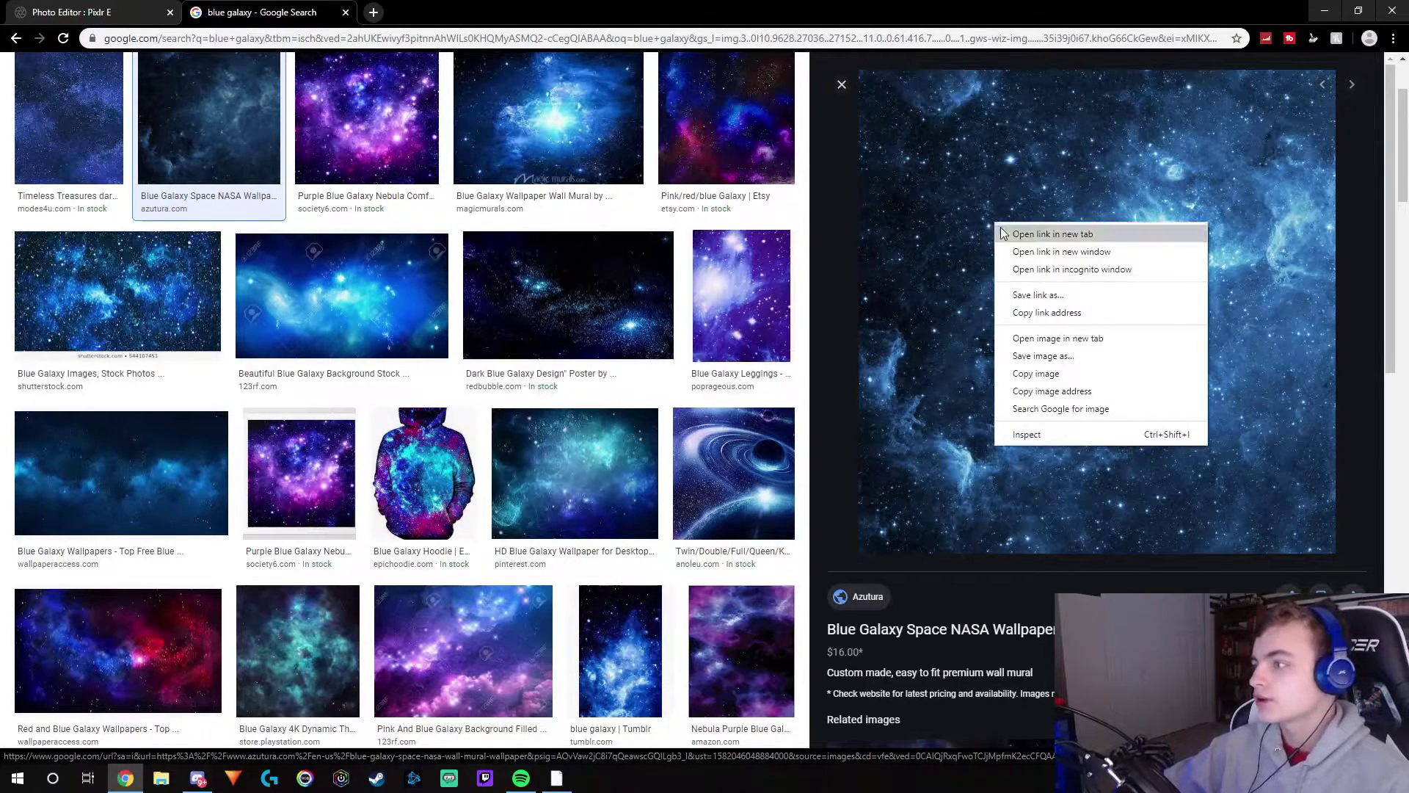
pyautogui.click(1051, 392)
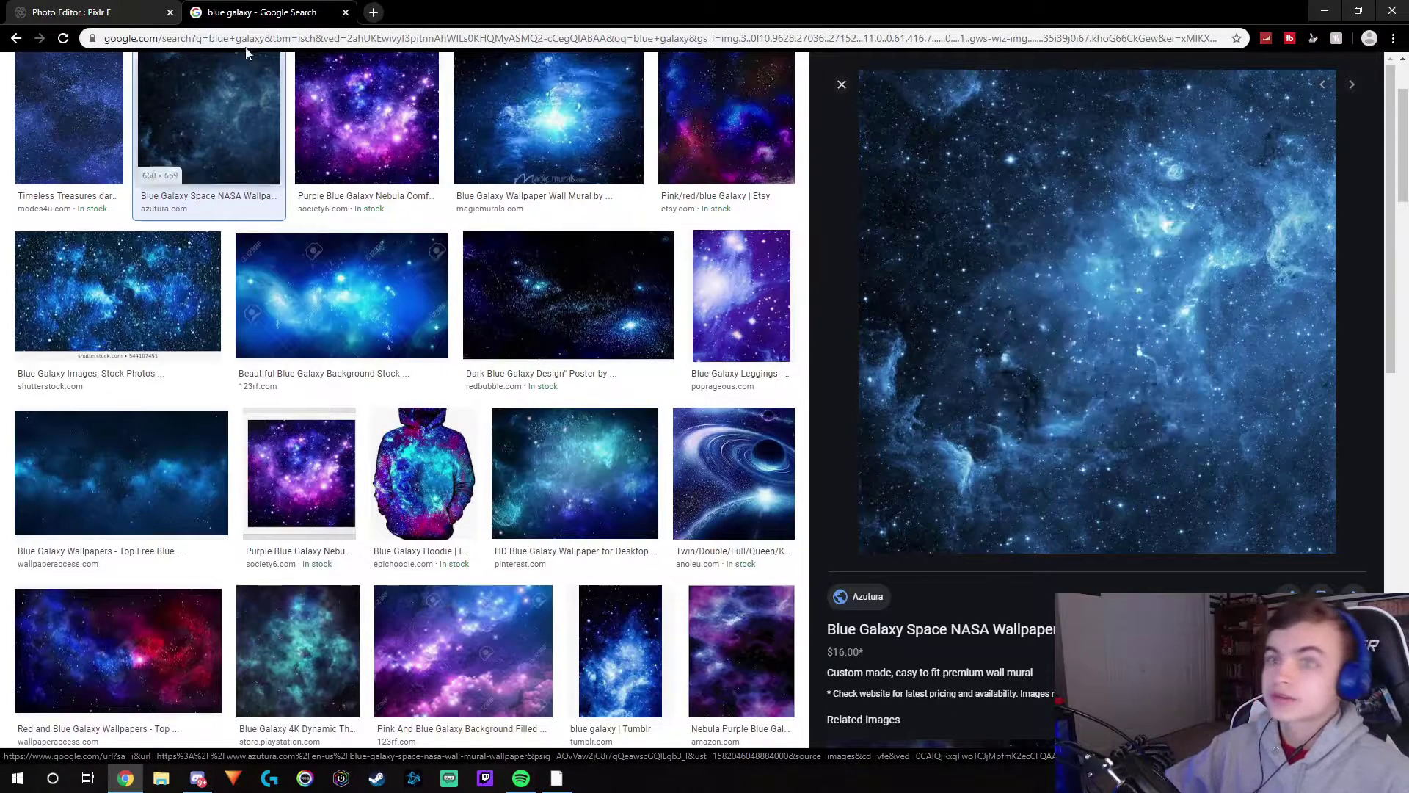
pyautogui.click(71, 11)
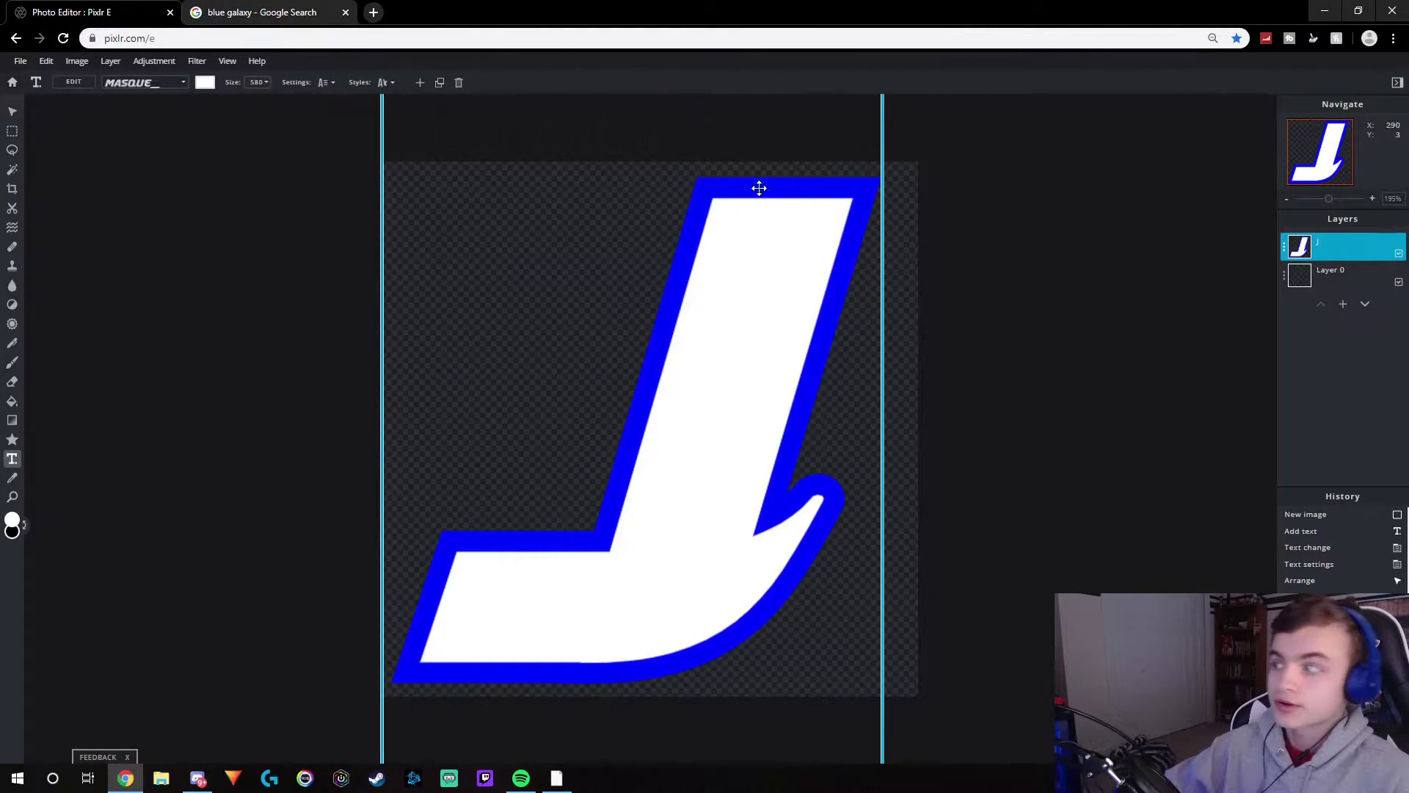
# - Load the galaxy from the copied URL into the current document, below the J layer
pyautogui.click(21, 61)
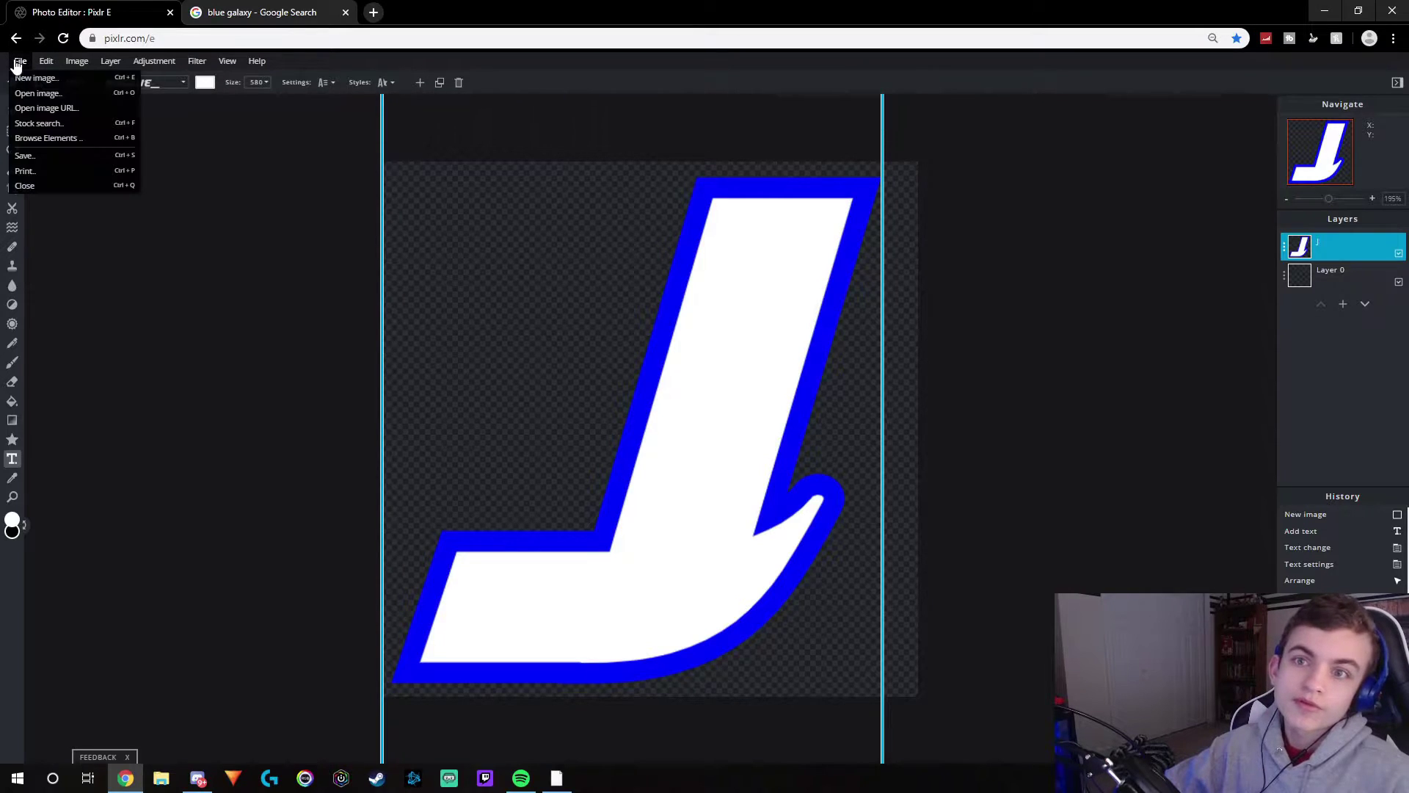
pyautogui.click(35, 114)
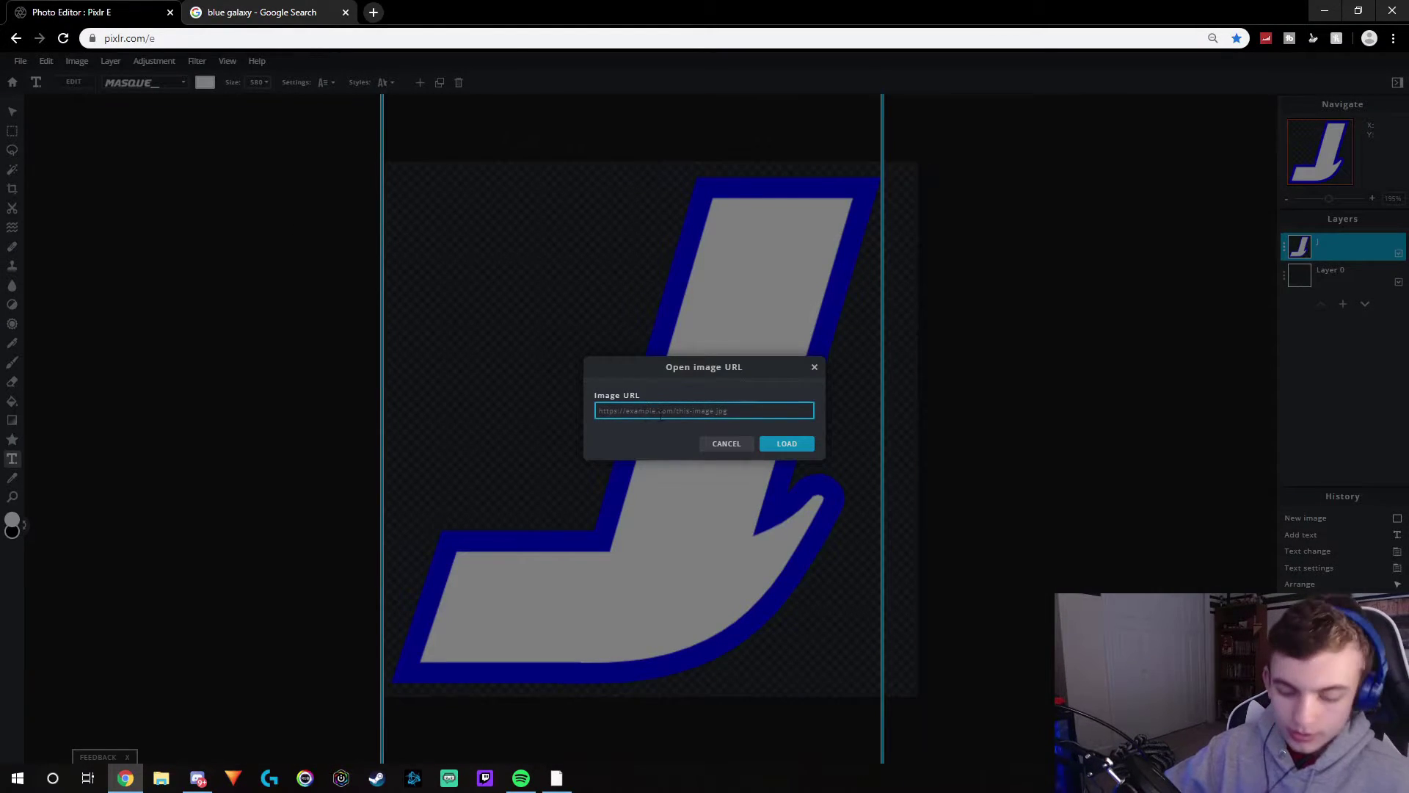
pyautogui.hotkey('ctrl', 'v')
pyautogui.press('Return')
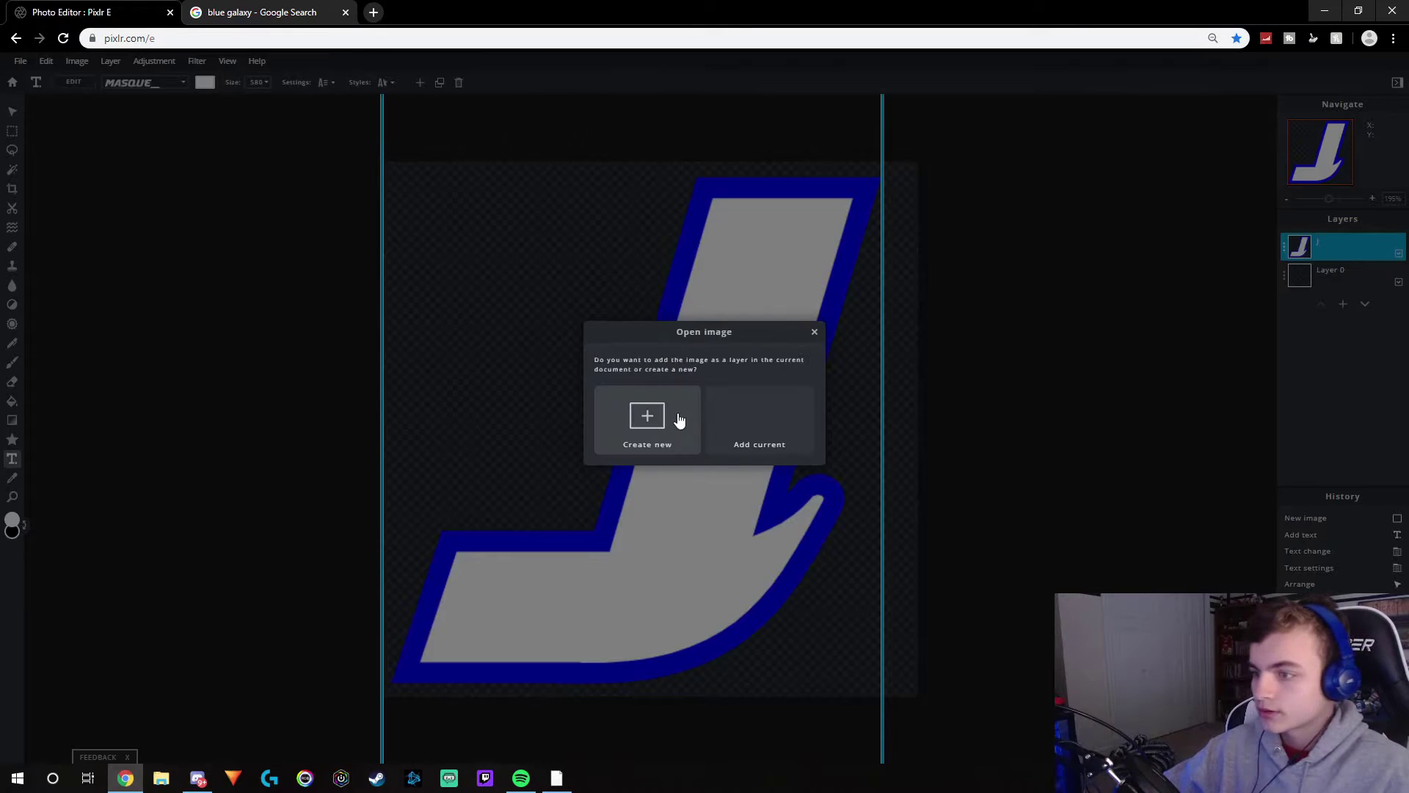
pyautogui.click(749, 415)
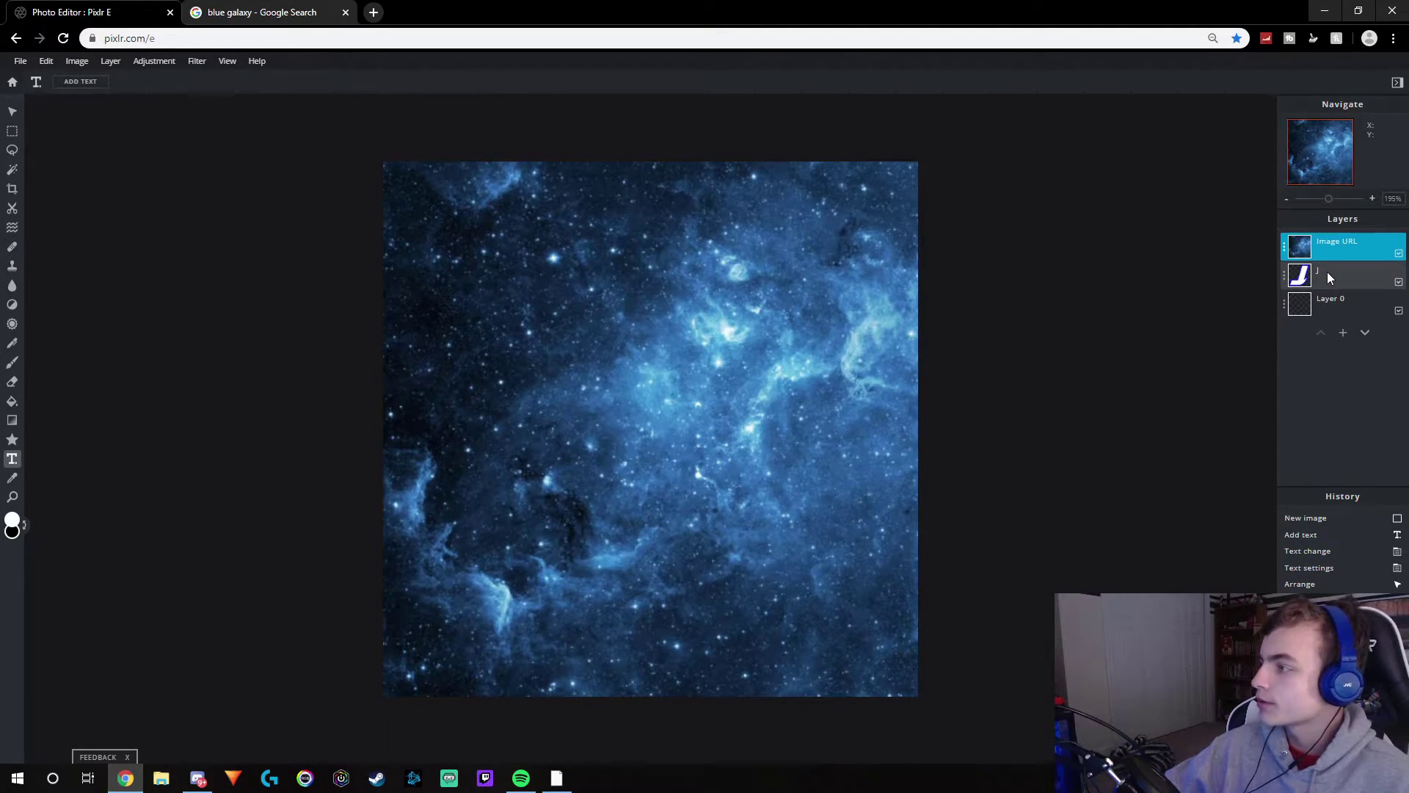
pyautogui.moveTo(1325, 276); pyautogui.dragTo(1313, 246)
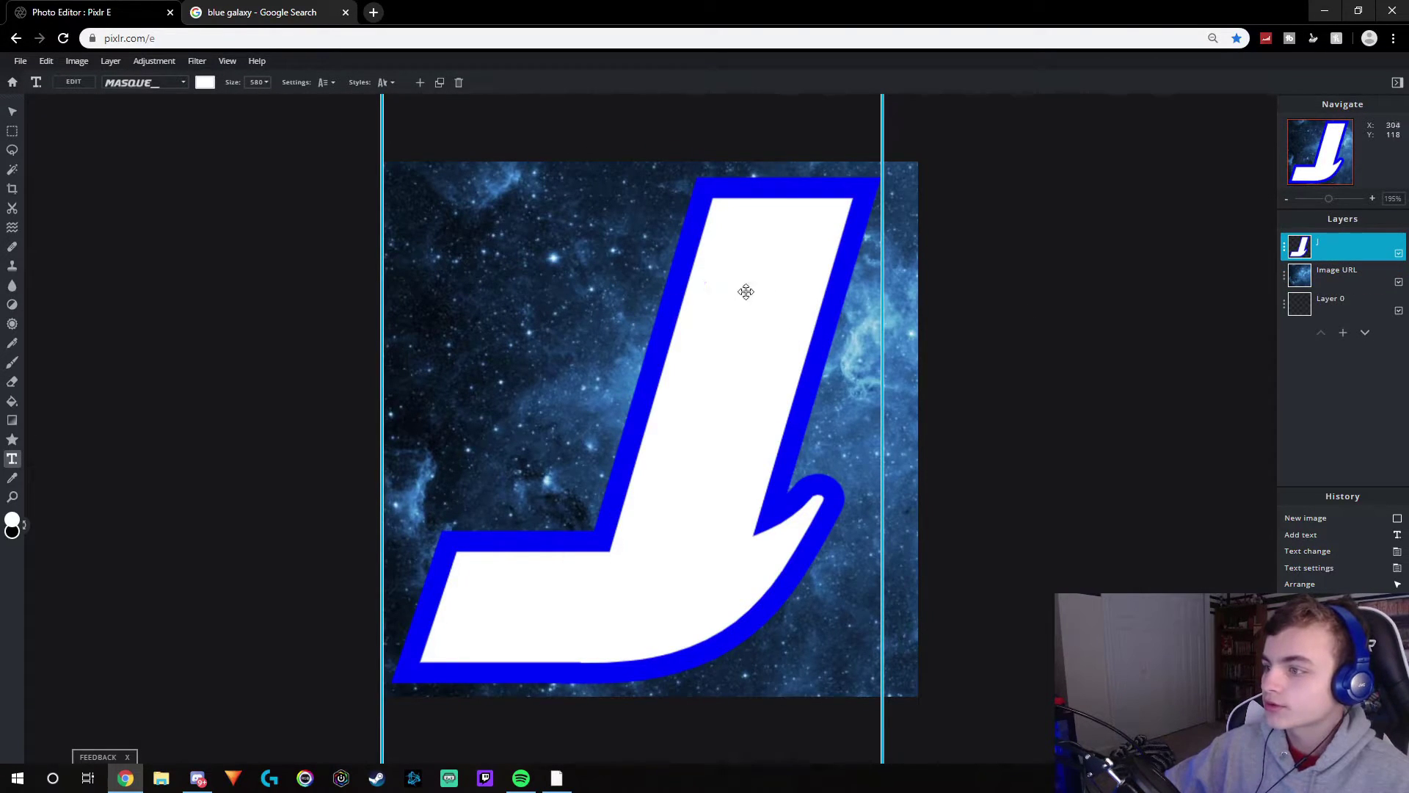
pyautogui.click(1319, 274)
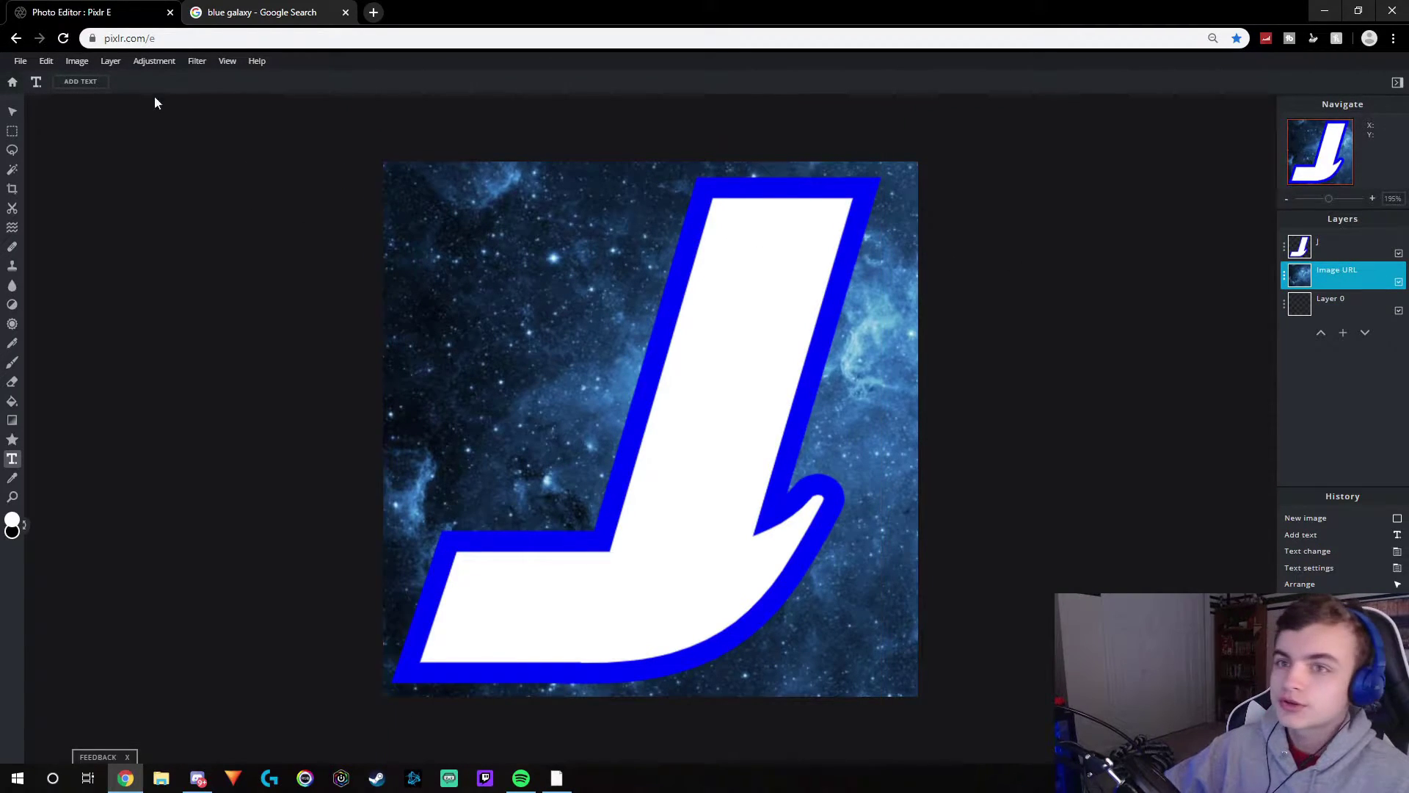
# - Apply Hue & Saturation to the galaxy with saturation 100 and lightness -9
pyautogui.click(141, 63)
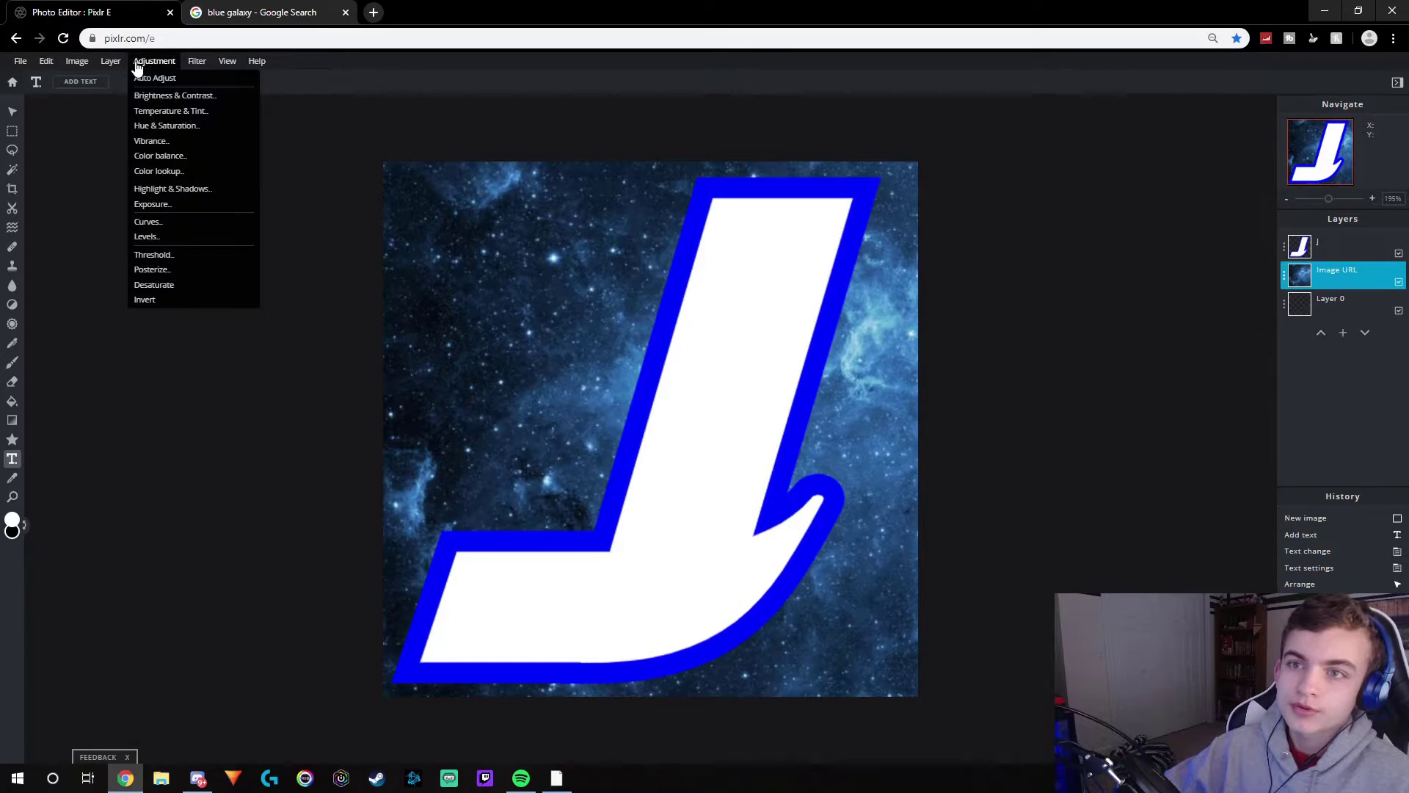
pyautogui.click(163, 126)
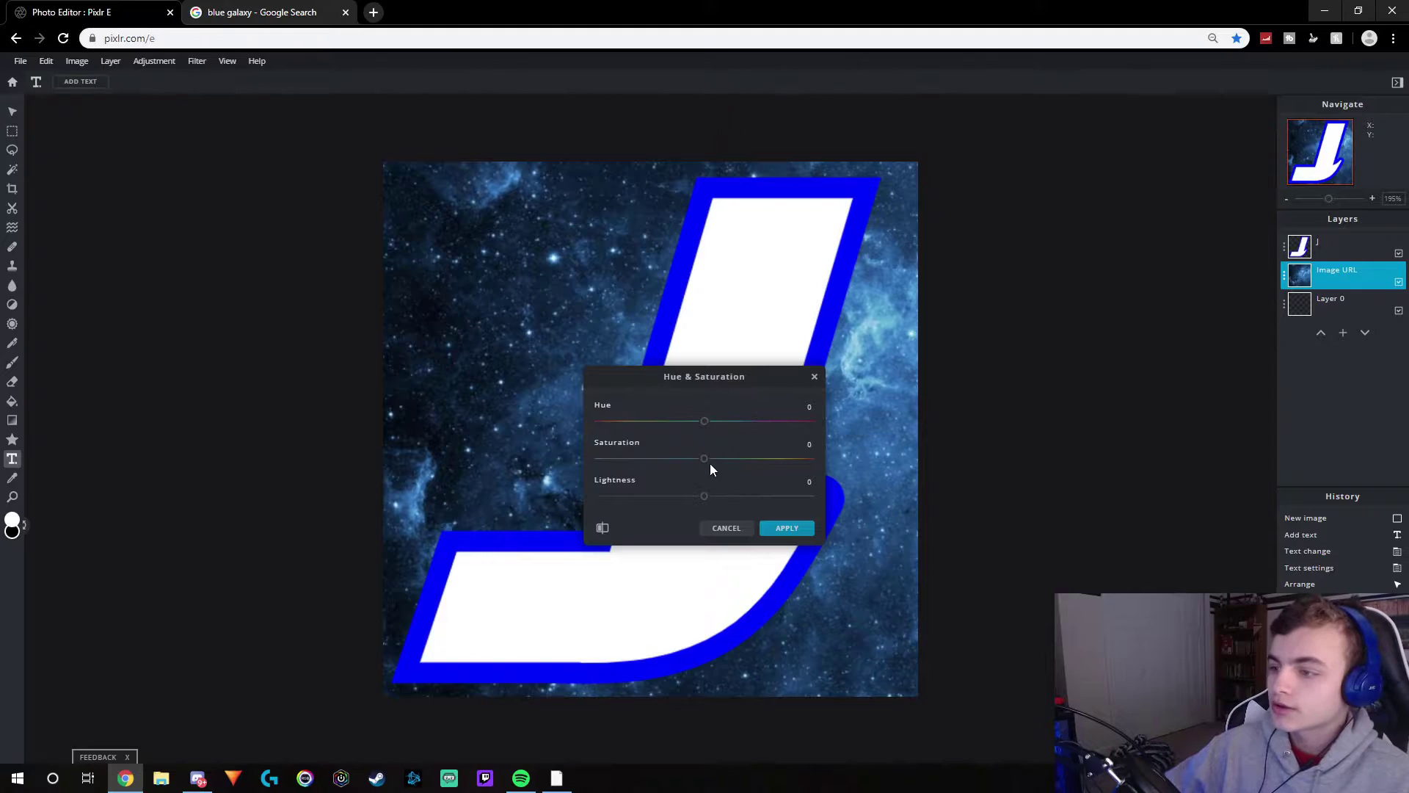
pyautogui.moveTo(704, 460); pyautogui.dragTo(706, 499)
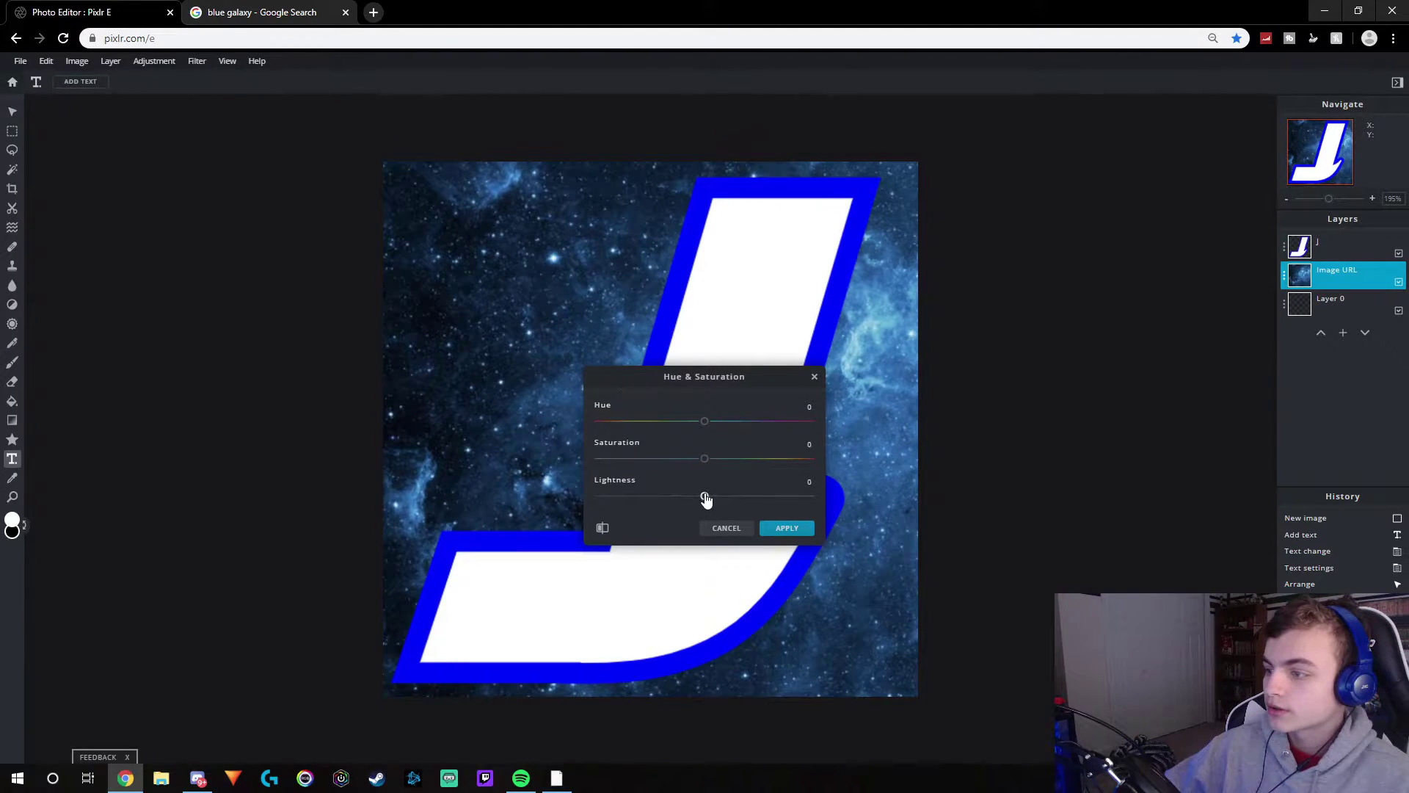
pyautogui.moveTo(703, 426)
pyautogui.mouseDown()
pyautogui.moveTo(806, 426)
pyautogui.moveTo(722, 422)
pyautogui.mouseUp()
pyautogui.moveTo(617, 421); pyautogui.dragTo(706, 426)
pyautogui.moveTo(703, 460); pyautogui.dragTo(725, 458)
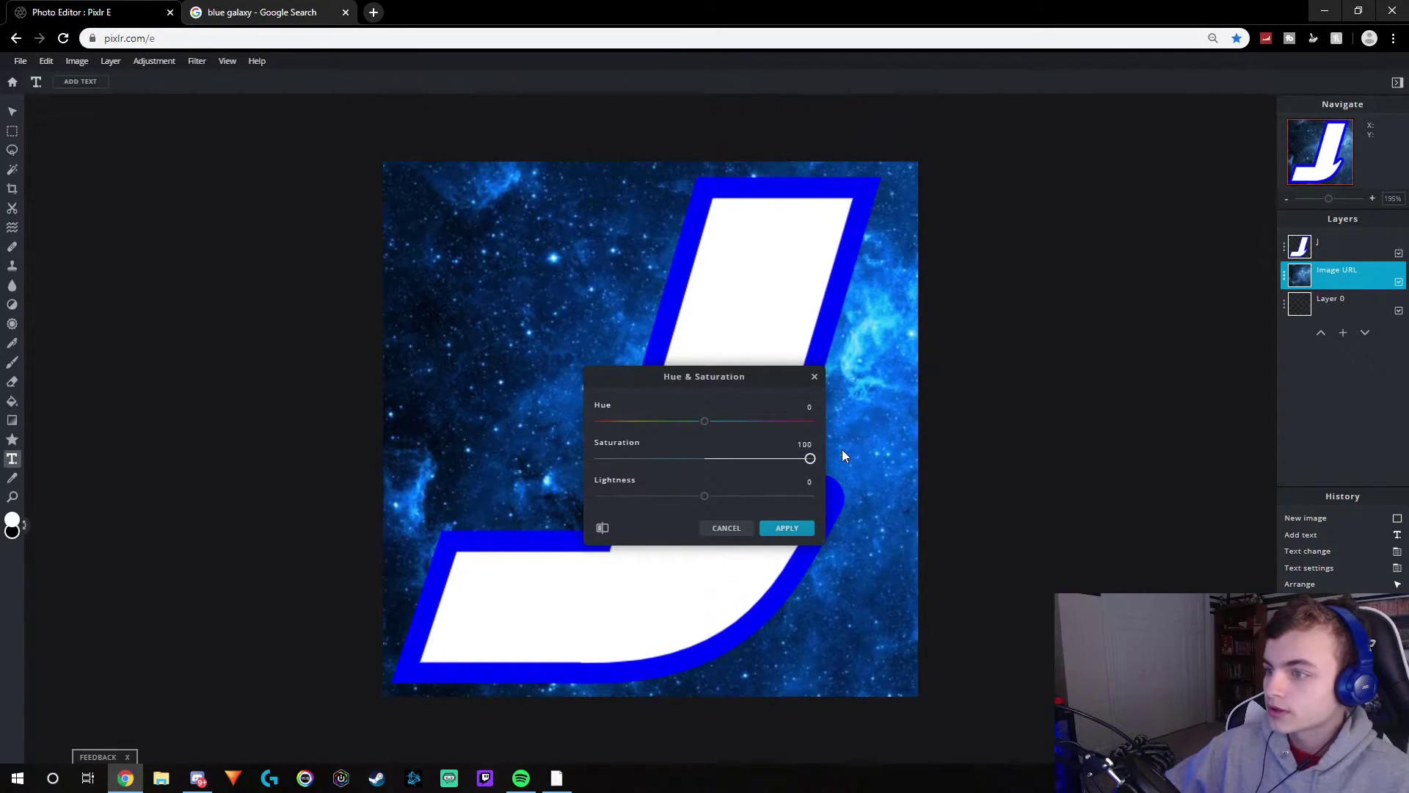
pyautogui.moveTo(706, 422)
pyautogui.mouseDown()
pyautogui.moveTo(794, 424)
pyautogui.moveTo(591, 425)
pyautogui.moveTo(706, 431)
pyautogui.mouseUp()
pyautogui.moveTo(707, 500); pyautogui.dragTo(702, 498)
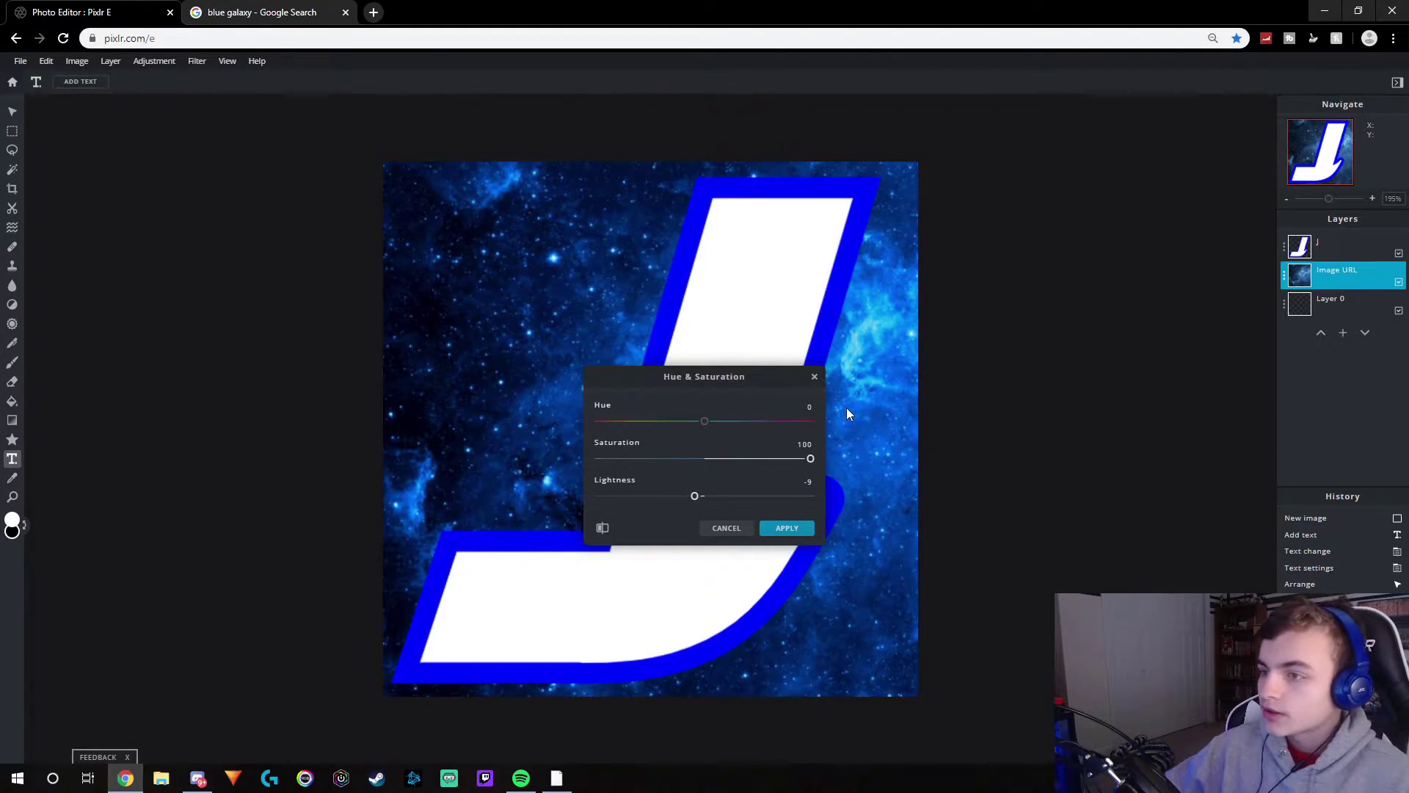
pyautogui.click(787, 528)
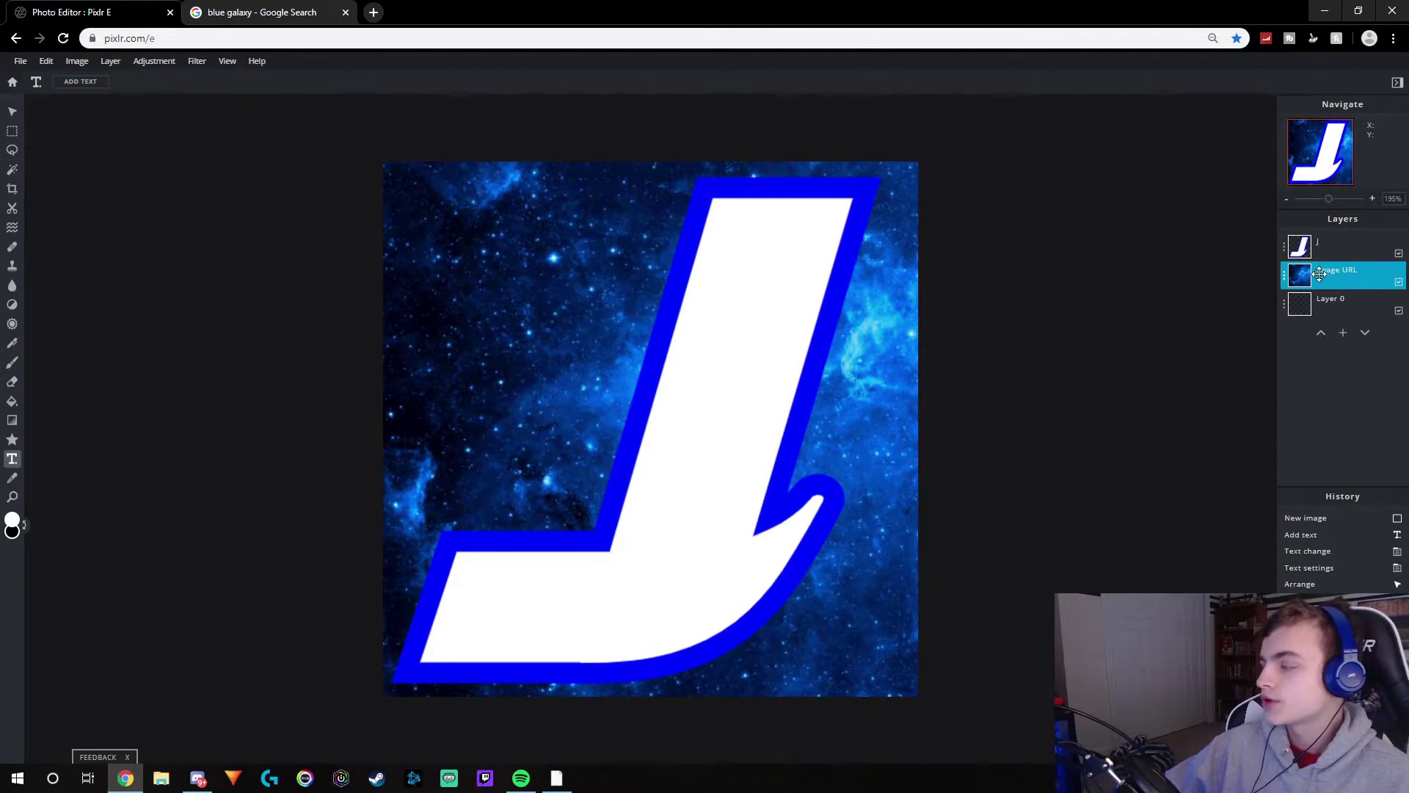
# - Set up the Blur brush with size 500px and softness 80%
pyautogui.click(12, 286)
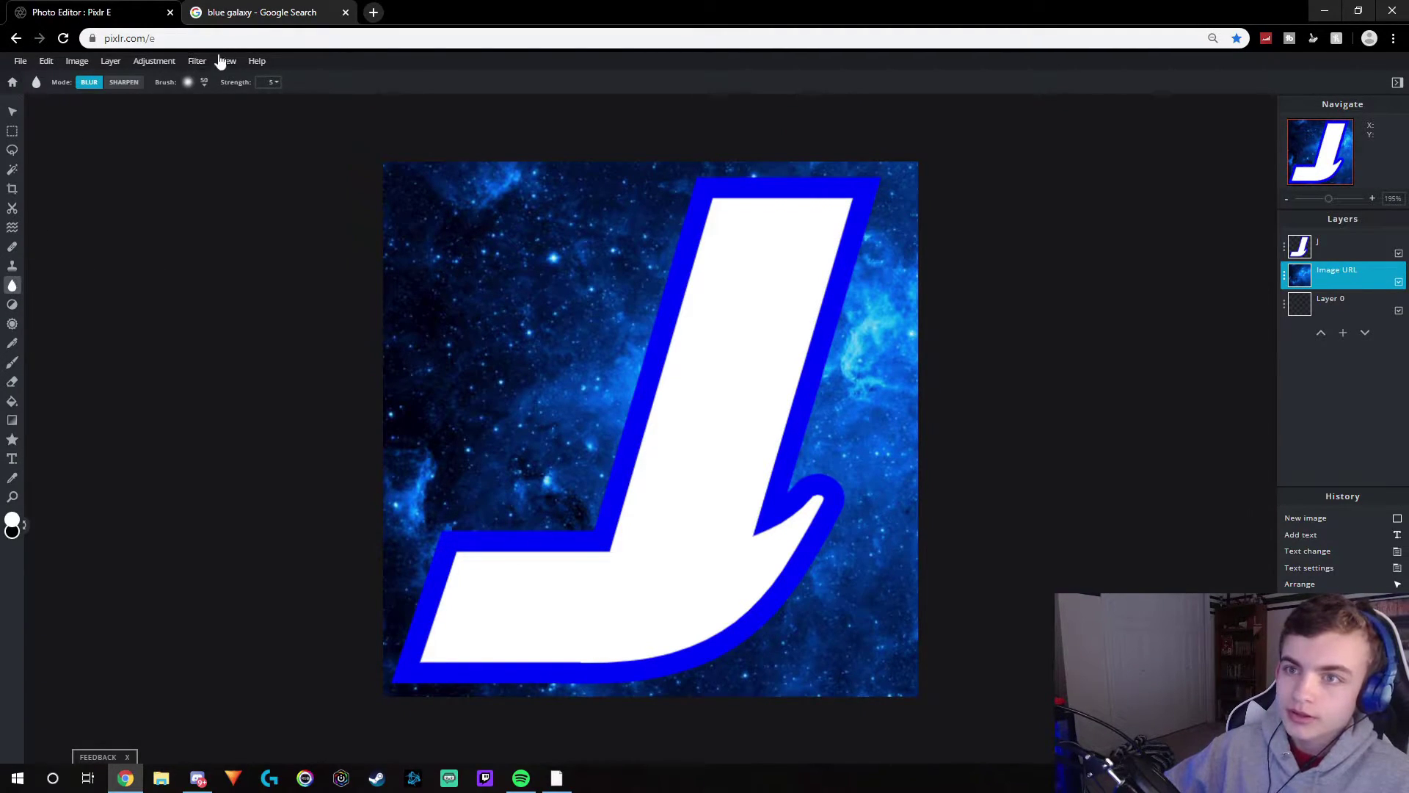
pyautogui.click(190, 81)
pyautogui.moveTo(317, 128); pyautogui.dragTo(422, 130)
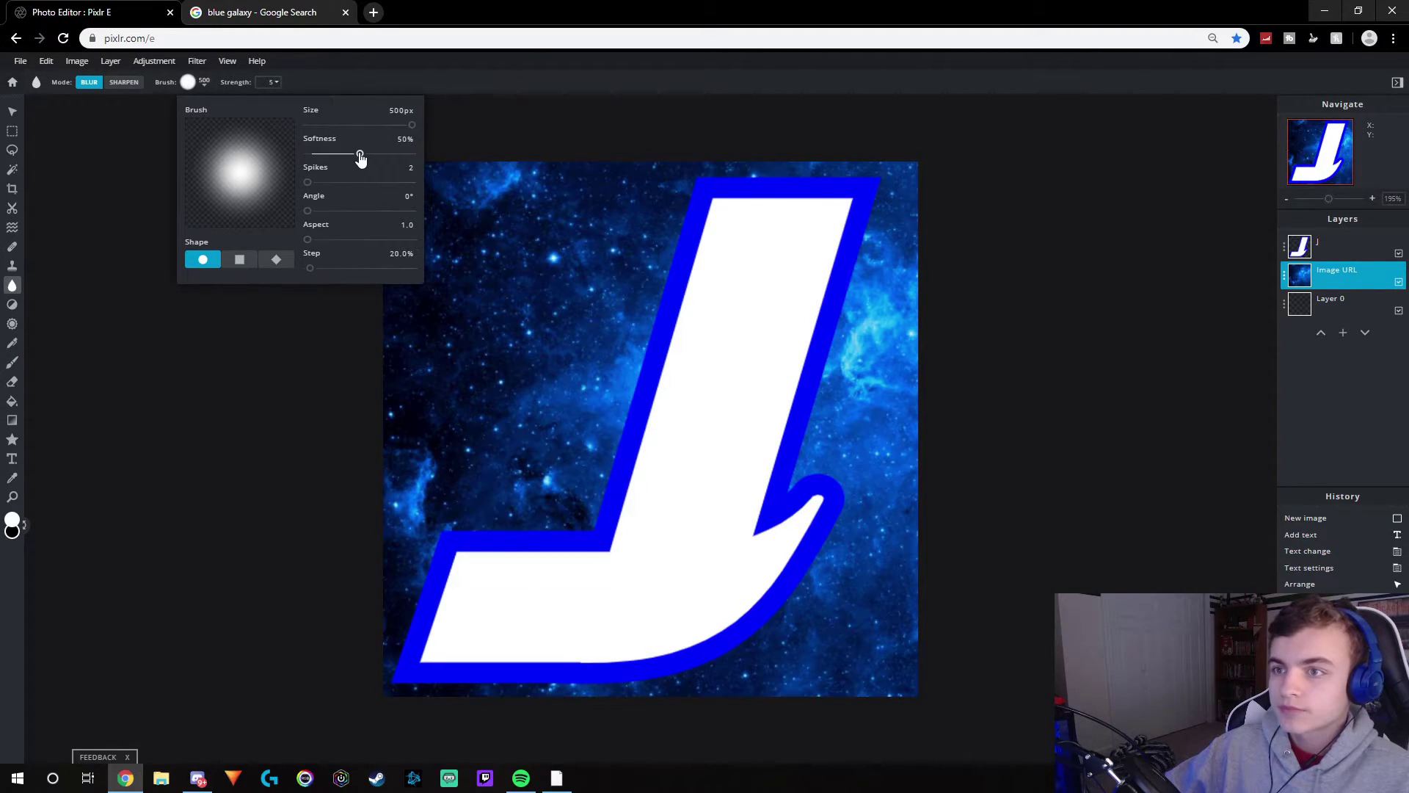
pyautogui.moveTo(360, 155); pyautogui.dragTo(394, 157)
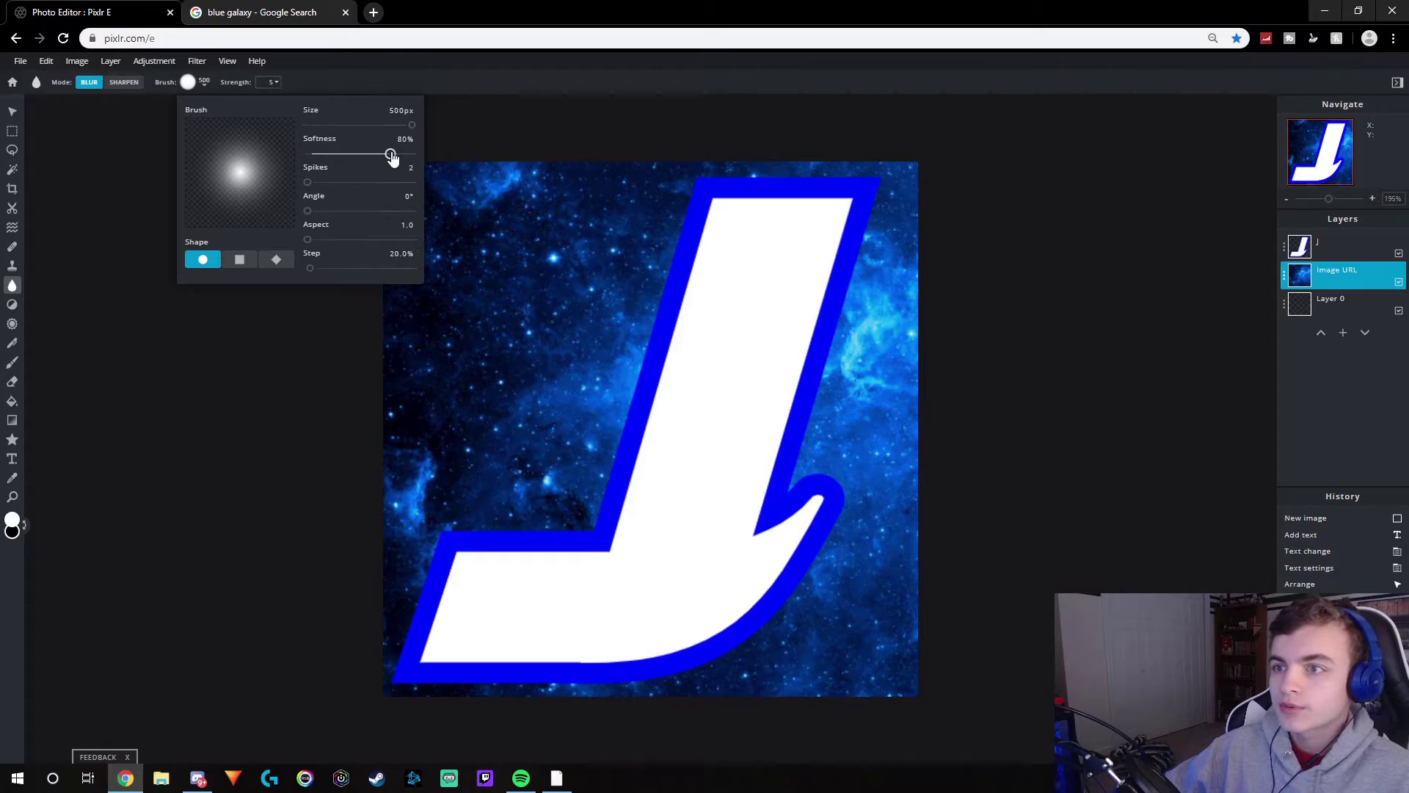
pyautogui.click(318, 325)
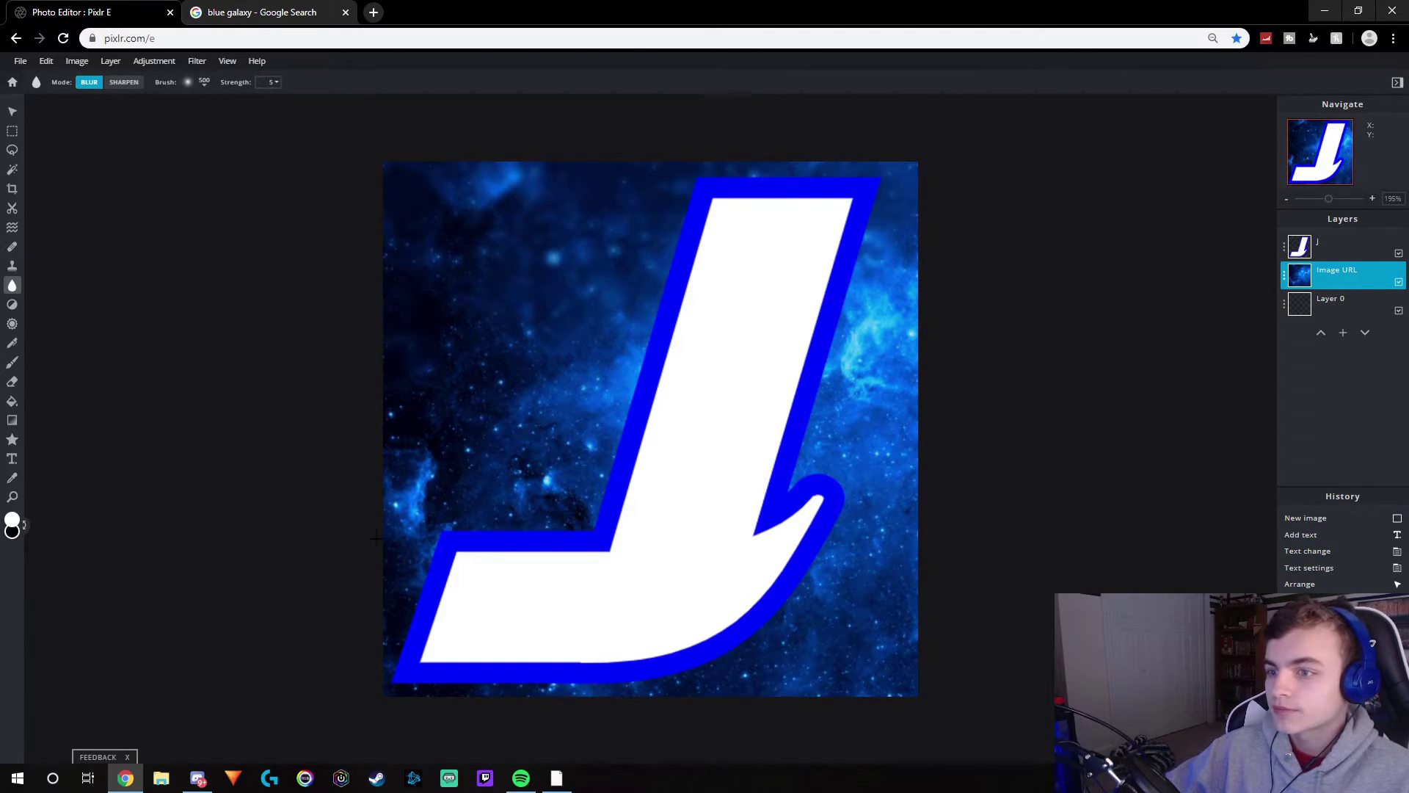
# - Blur the galaxy background, comparing before and after with undo and redo
pyautogui.moveTo(513, 702); pyautogui.dragTo(616, 692)
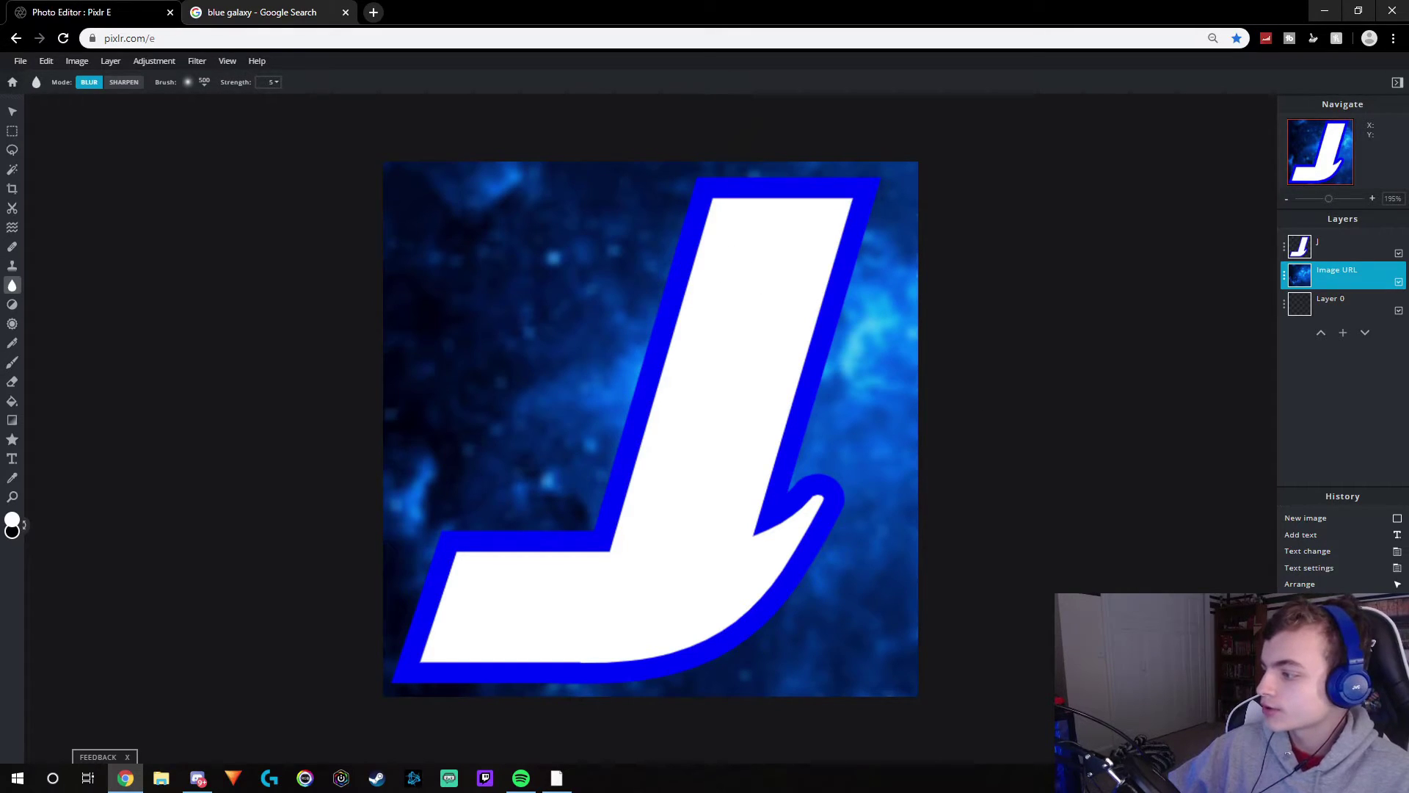
pyautogui.hotkey('ctrl', 'z')
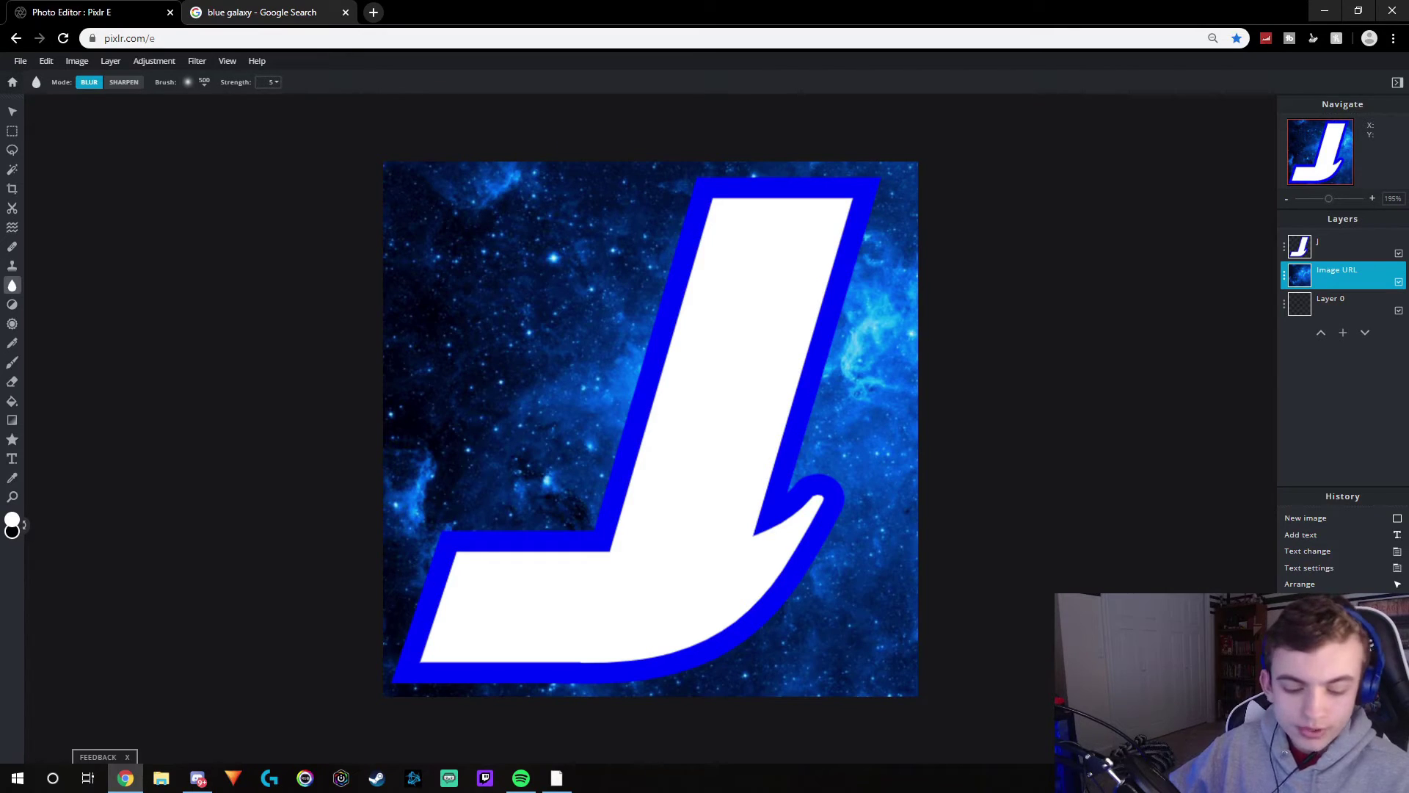
pyautogui.hotkey('ctrl', 'y')
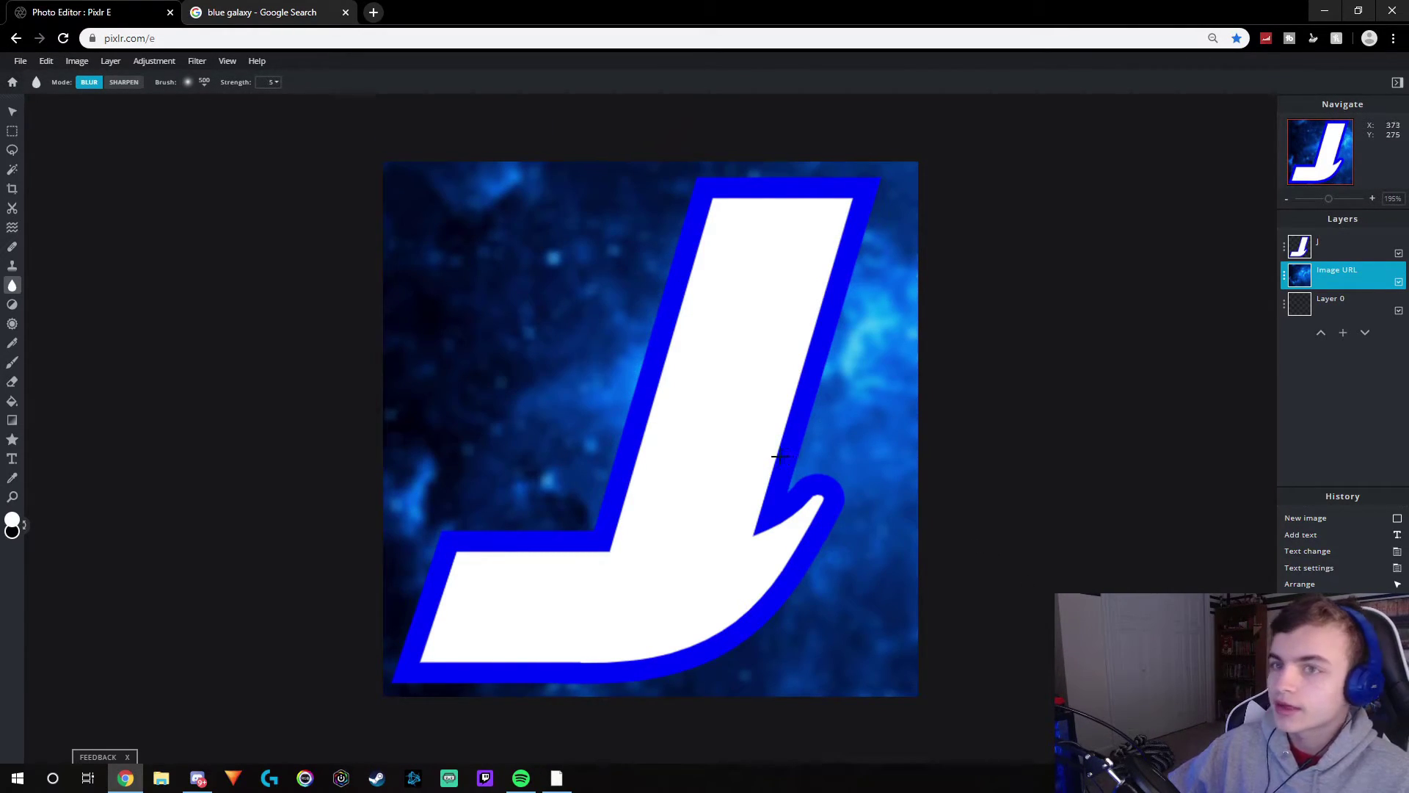
# - Resize the J layer and reposition it slightly lower on the canvas
pyautogui.press('v')
pyautogui.click(685, 324)
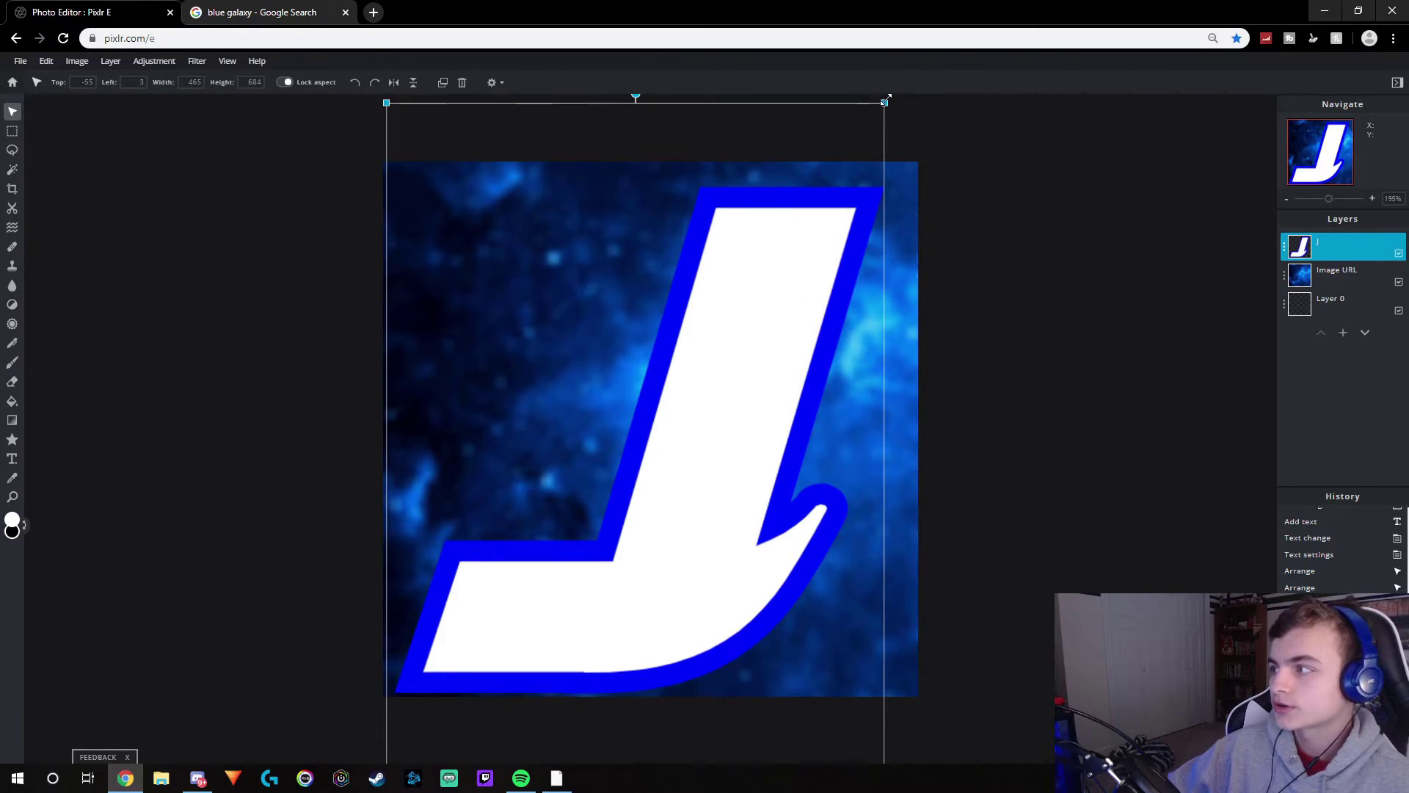
pyautogui.moveTo(884, 102); pyautogui.dragTo(805, 229)
pyautogui.moveTo(726, 422); pyautogui.dragTo(763, 343)
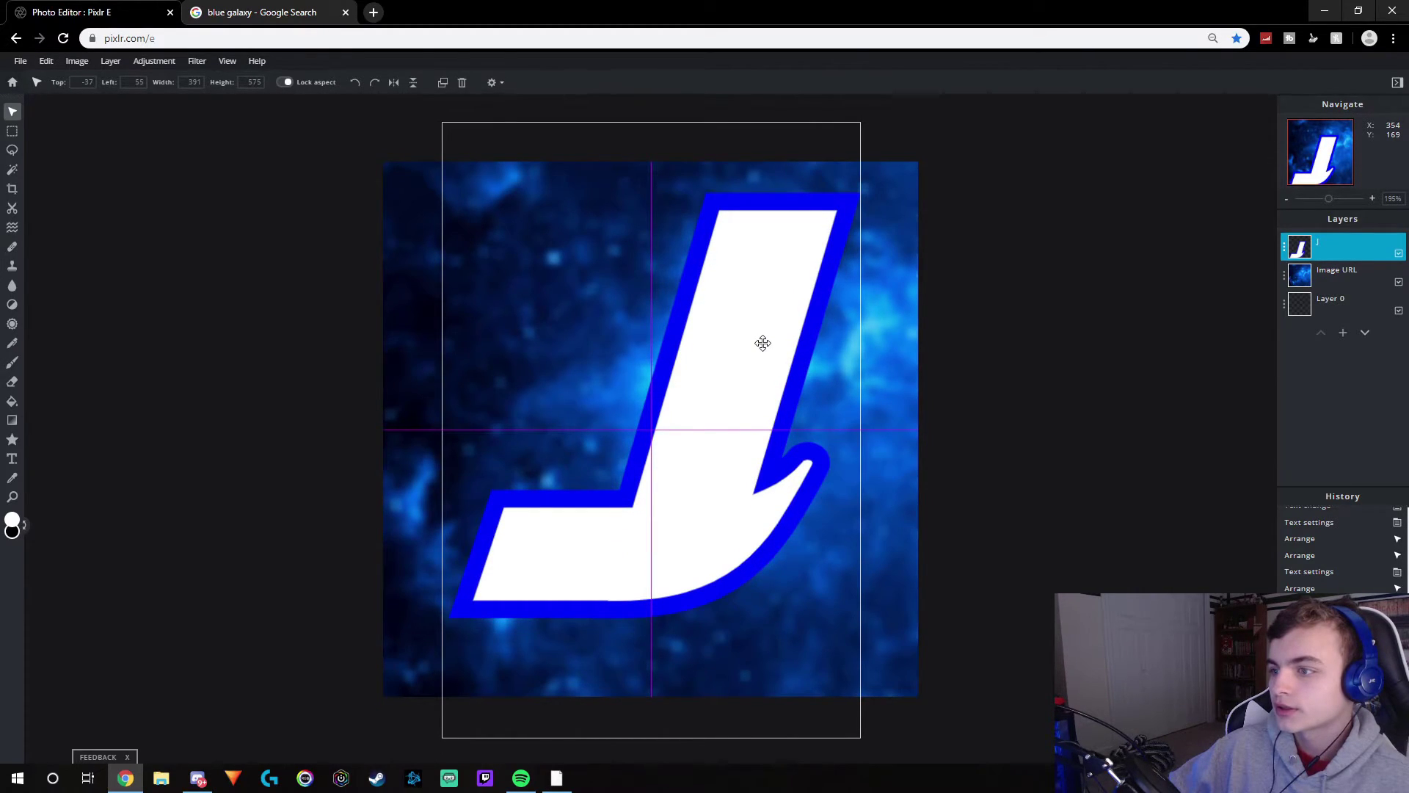
pyautogui.moveTo(762, 342); pyautogui.dragTo(763, 342)
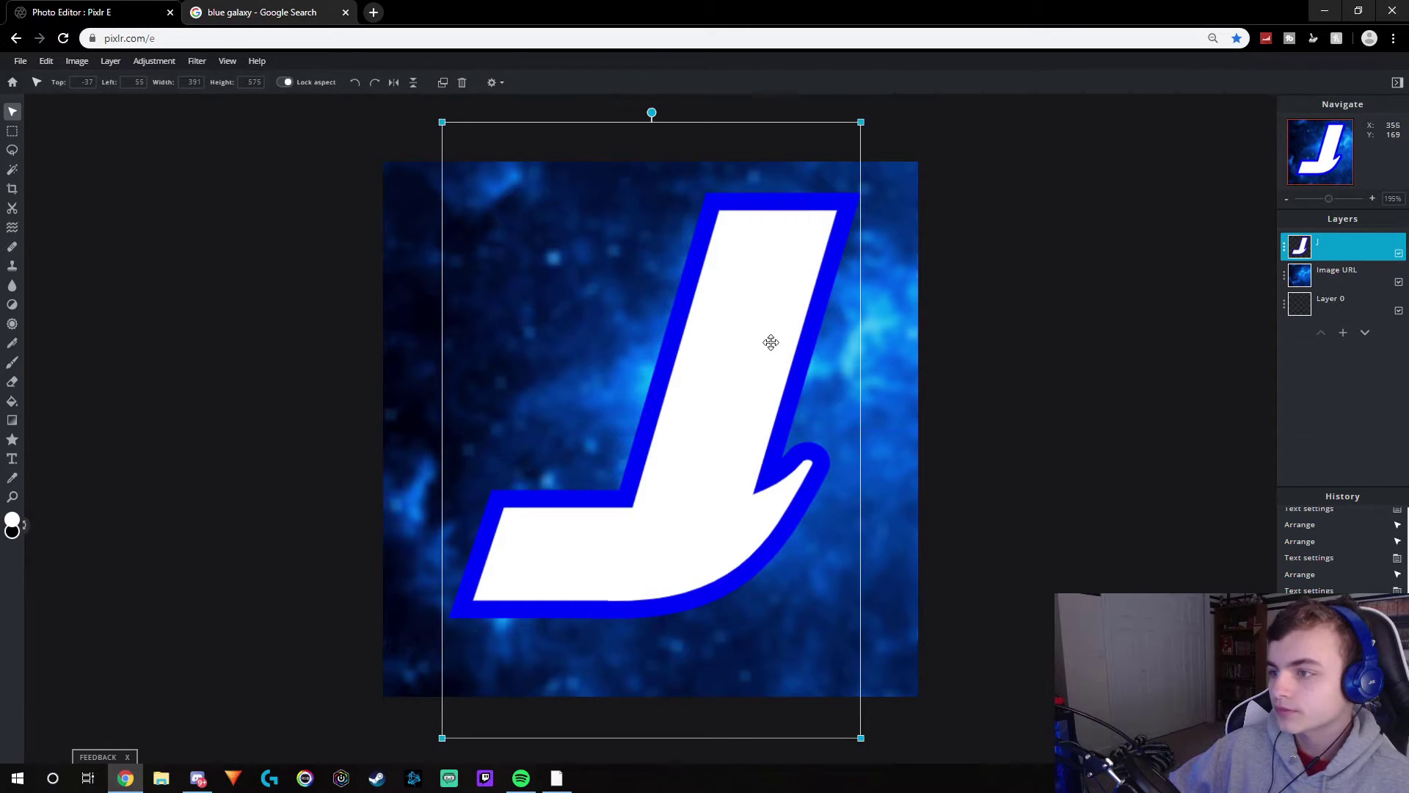
pyautogui.click(931, 343)
pyautogui.click(714, 351)
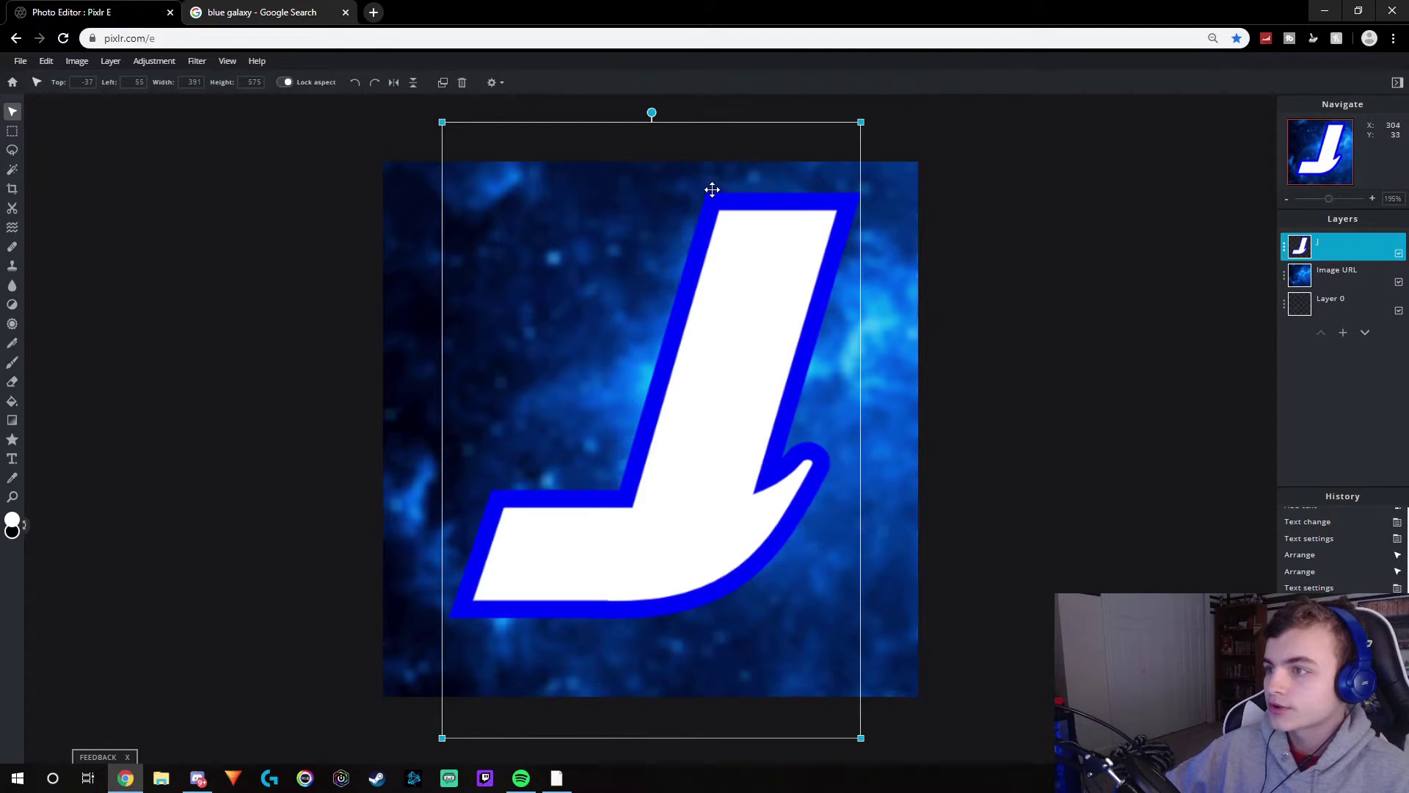
pyautogui.moveTo(695, 362); pyautogui.dragTo(692, 381)
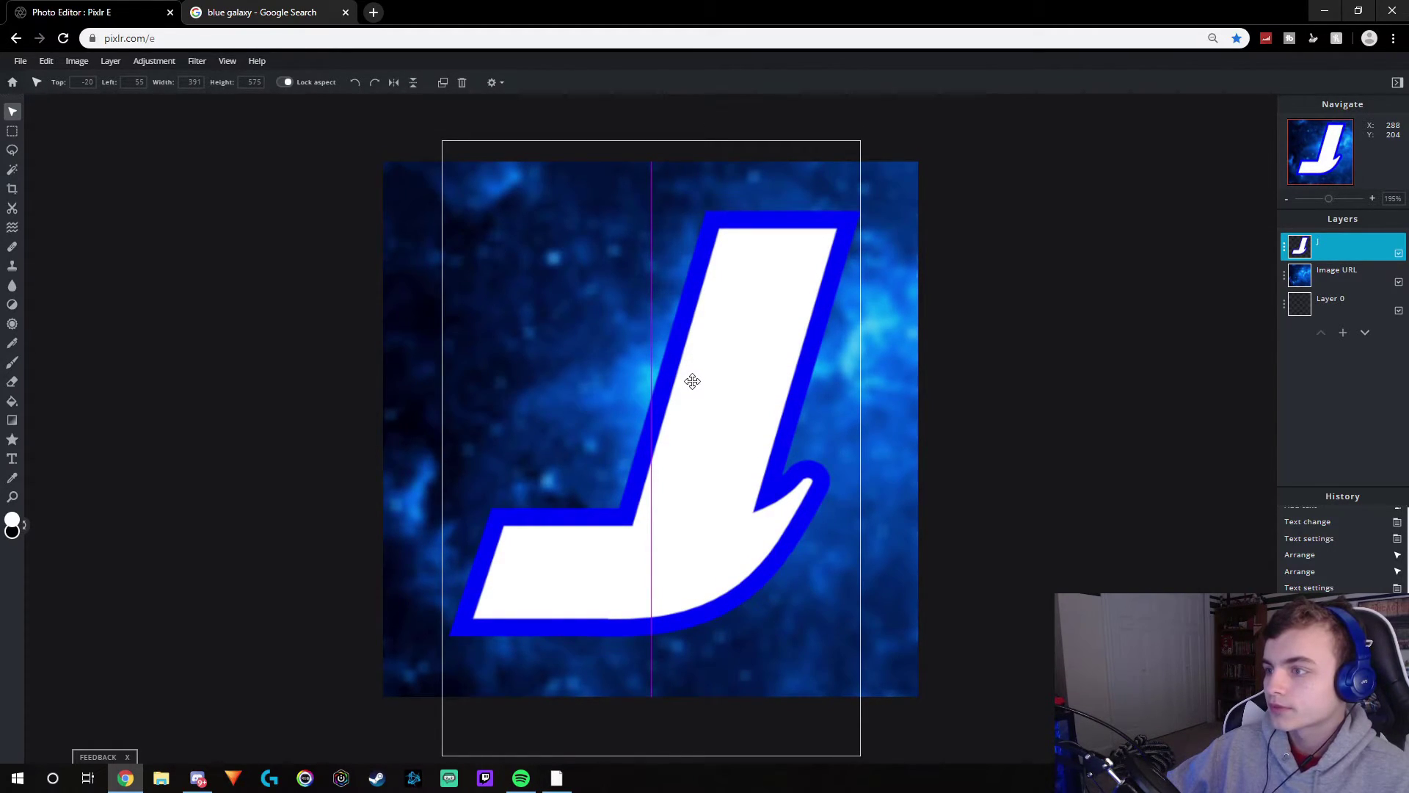
pyautogui.moveTo(692, 381); pyautogui.dragTo(692, 379)
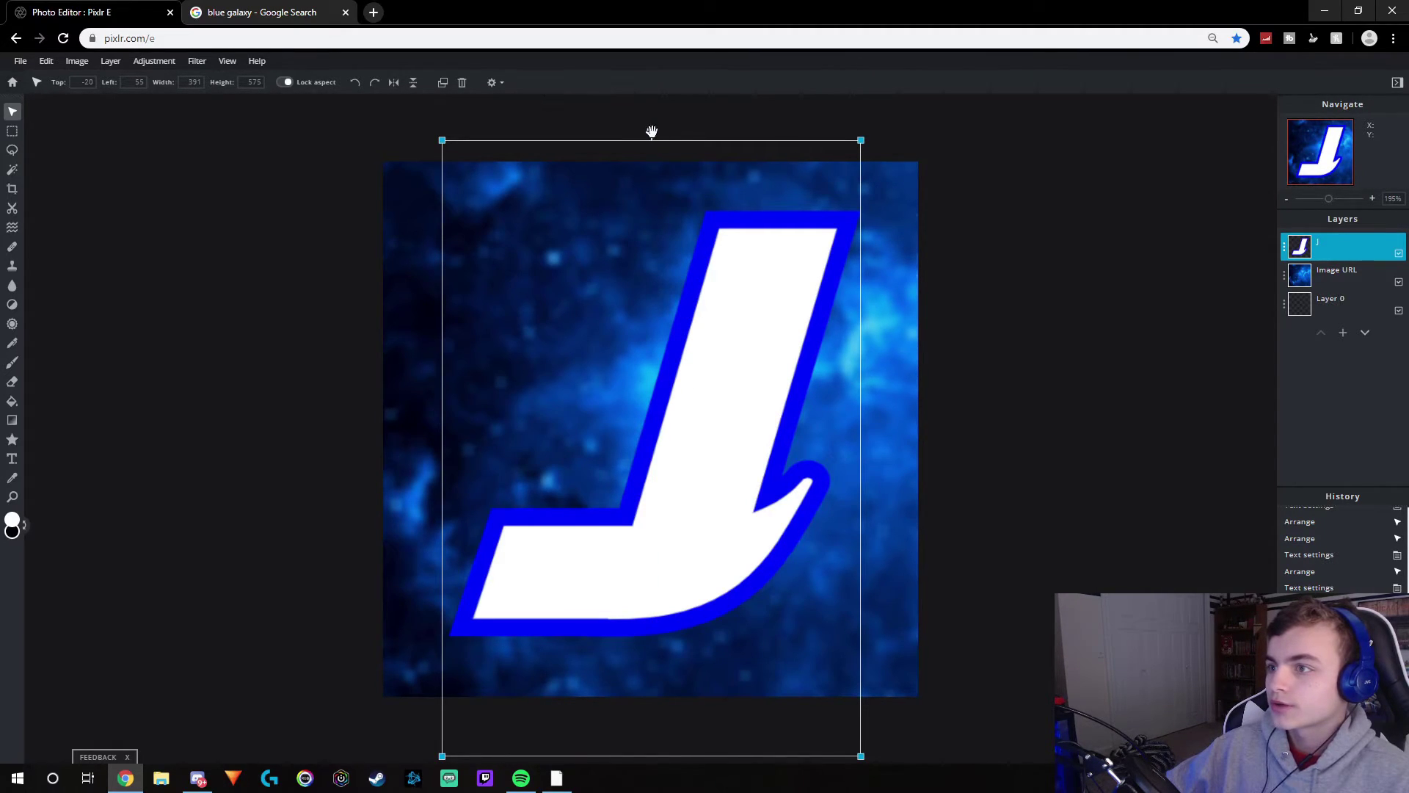
# - Rotate the J slightly clockwise and shift it right and down
pyautogui.moveTo(652, 132); pyautogui.dragTo(671, 134)
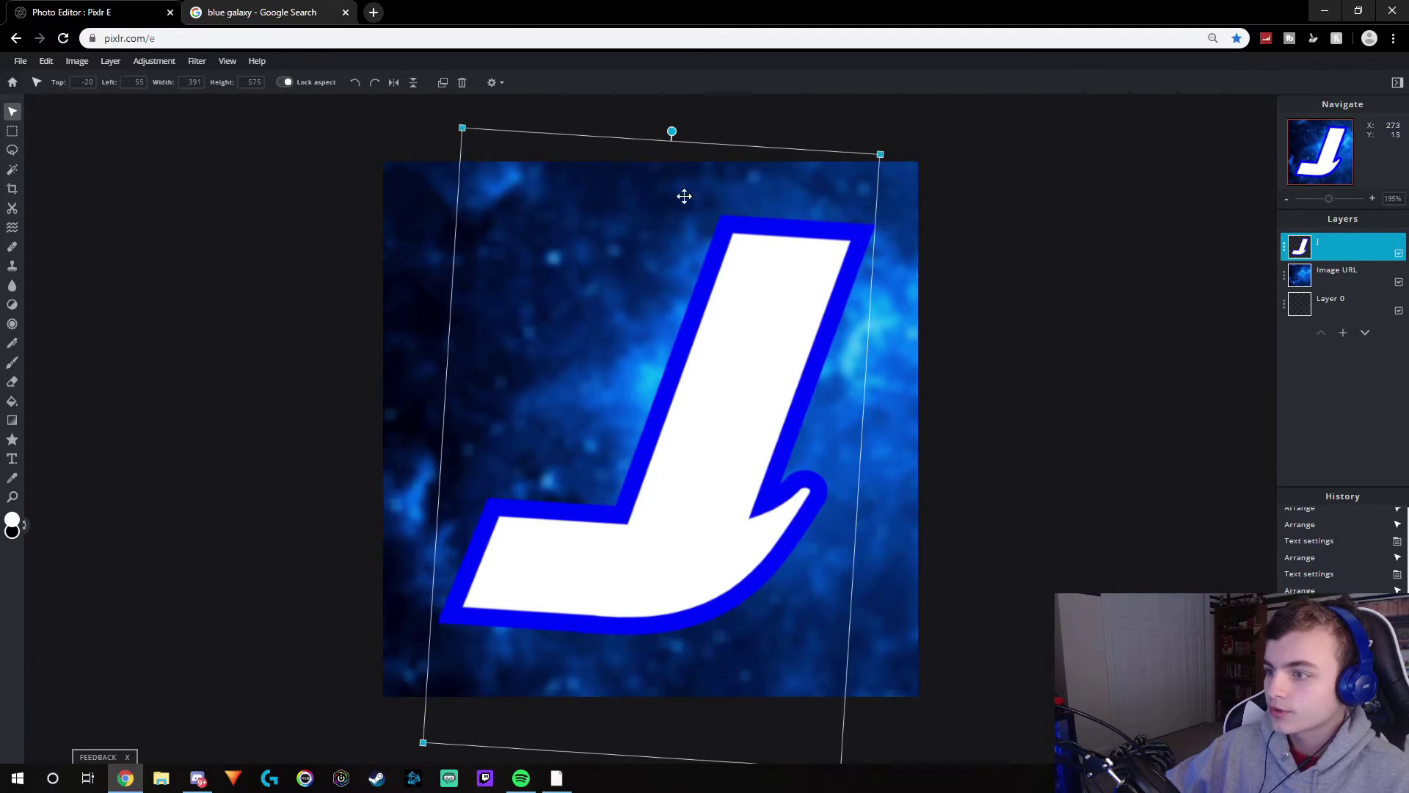
pyautogui.moveTo(708, 397); pyautogui.dragTo(721, 408)
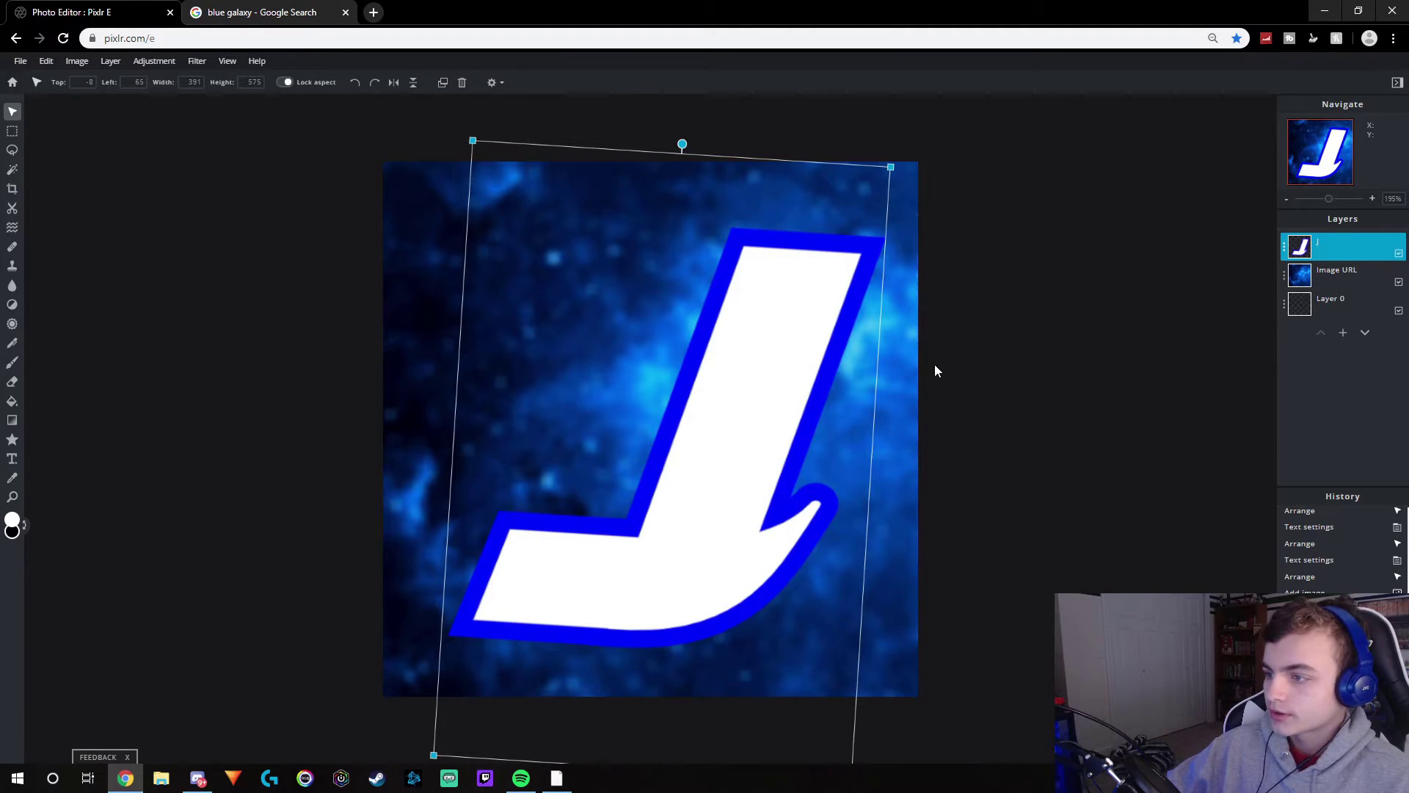
pyautogui.click(1006, 350)
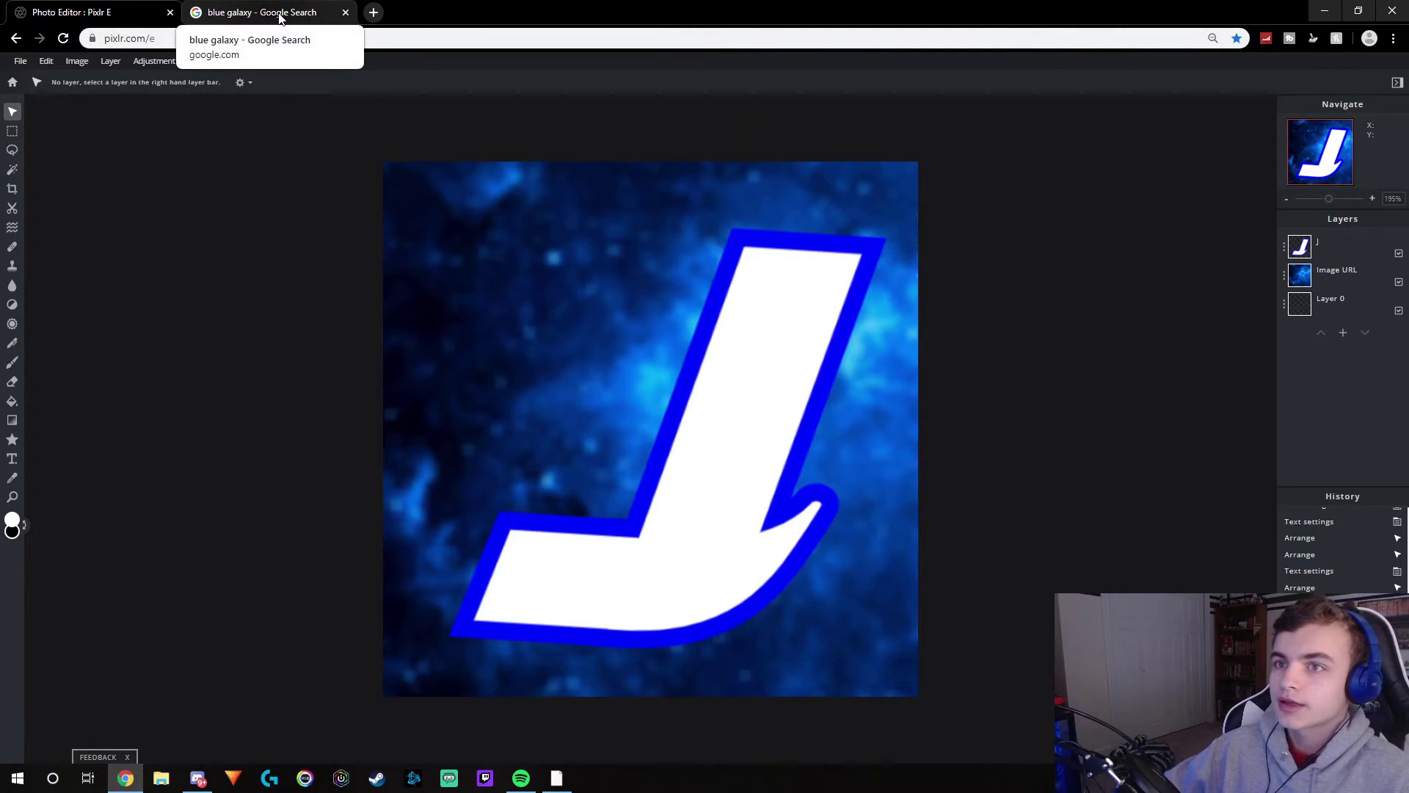
# - Search images for 'r6 bandit png' and copy the first result's image address
pyautogui.click(372, 11)
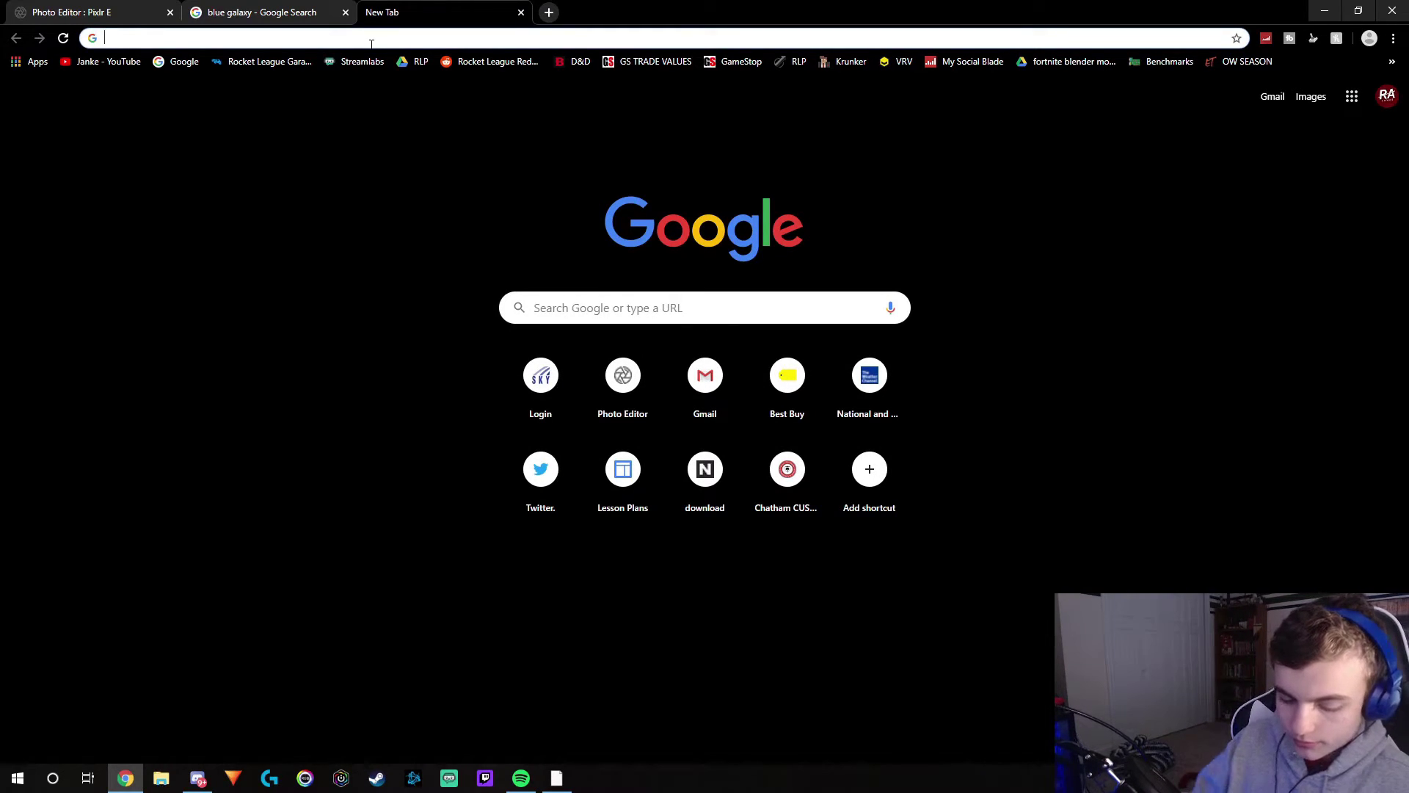
pyautogui.write('r6 ')
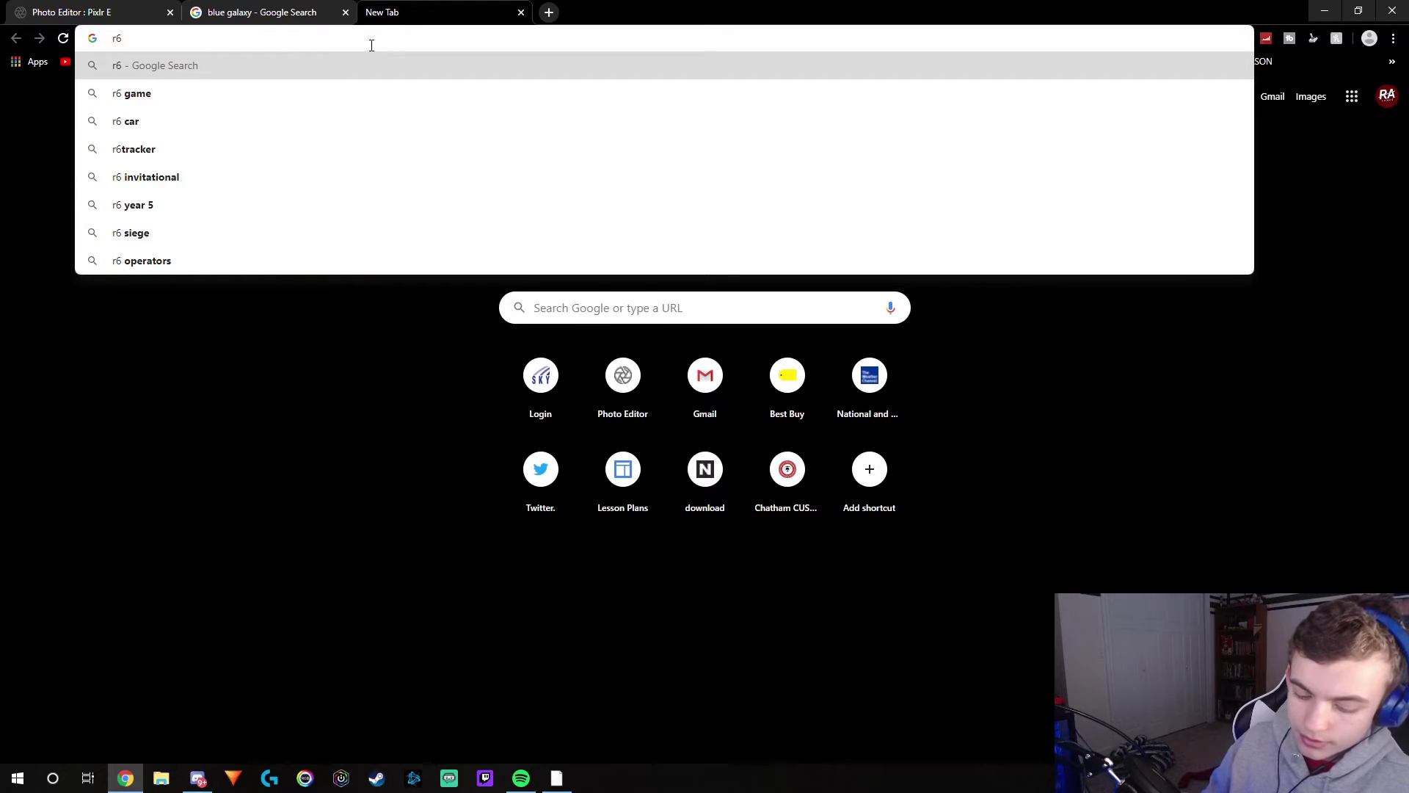
pyautogui.write('bandit ')
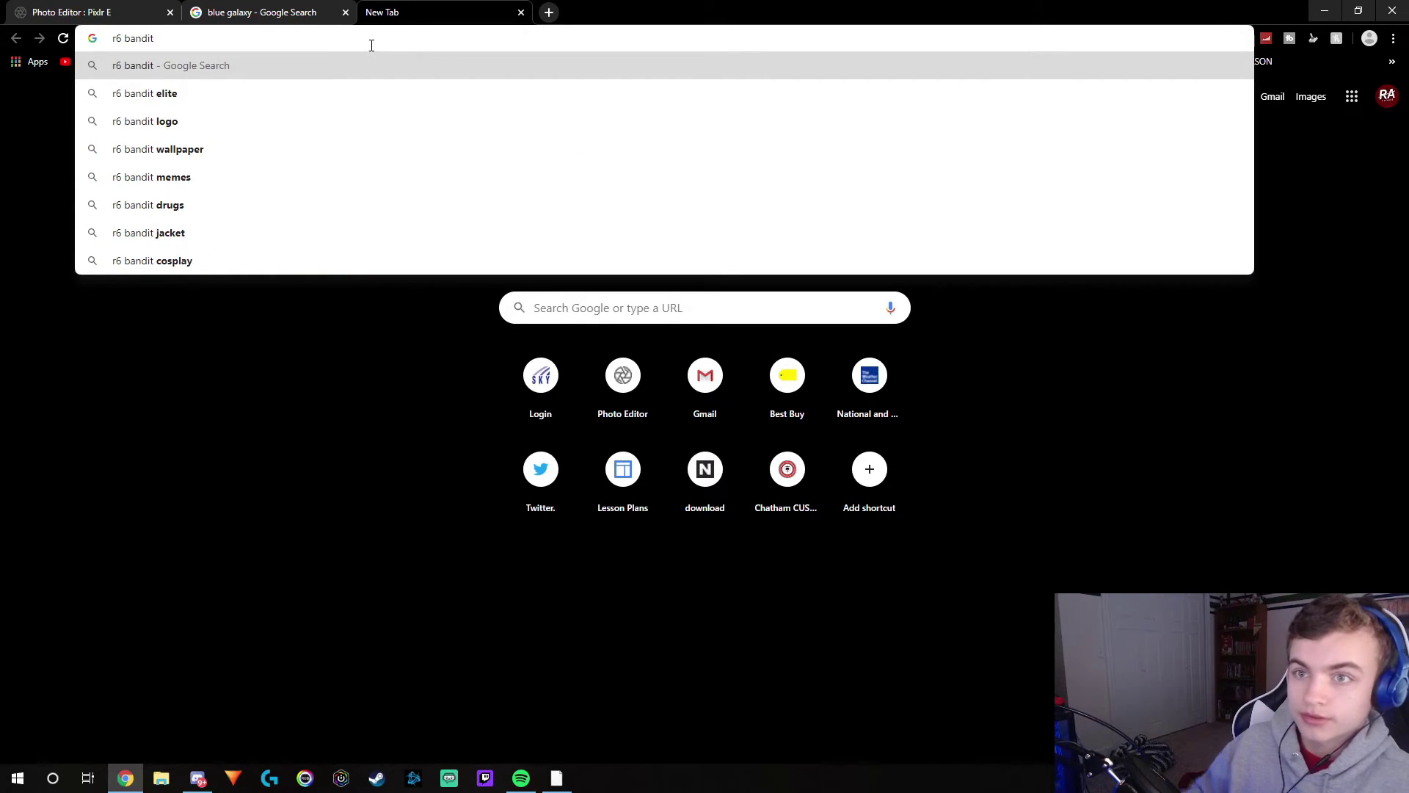
pyautogui.write('png')
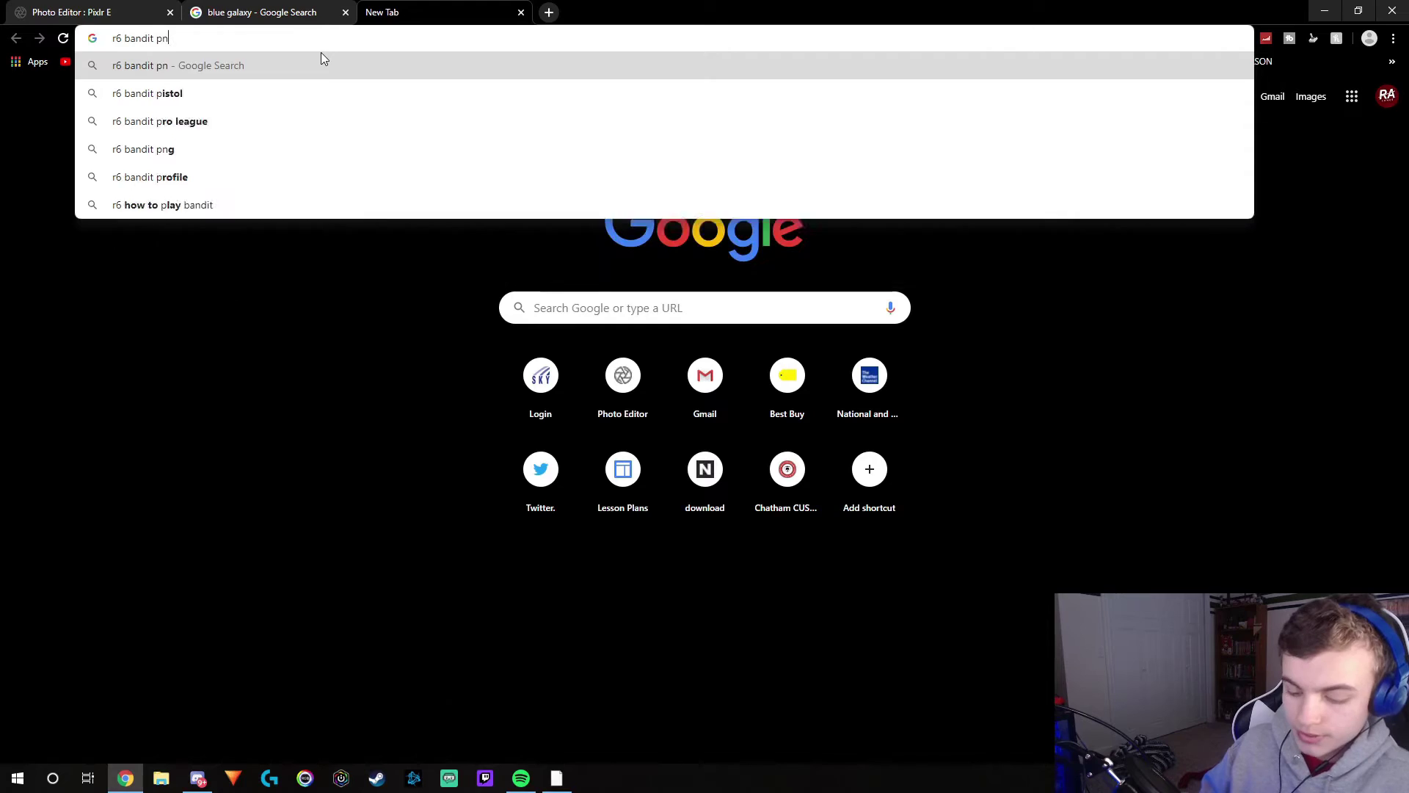
pyautogui.press('Return')
pyautogui.click(195, 126)
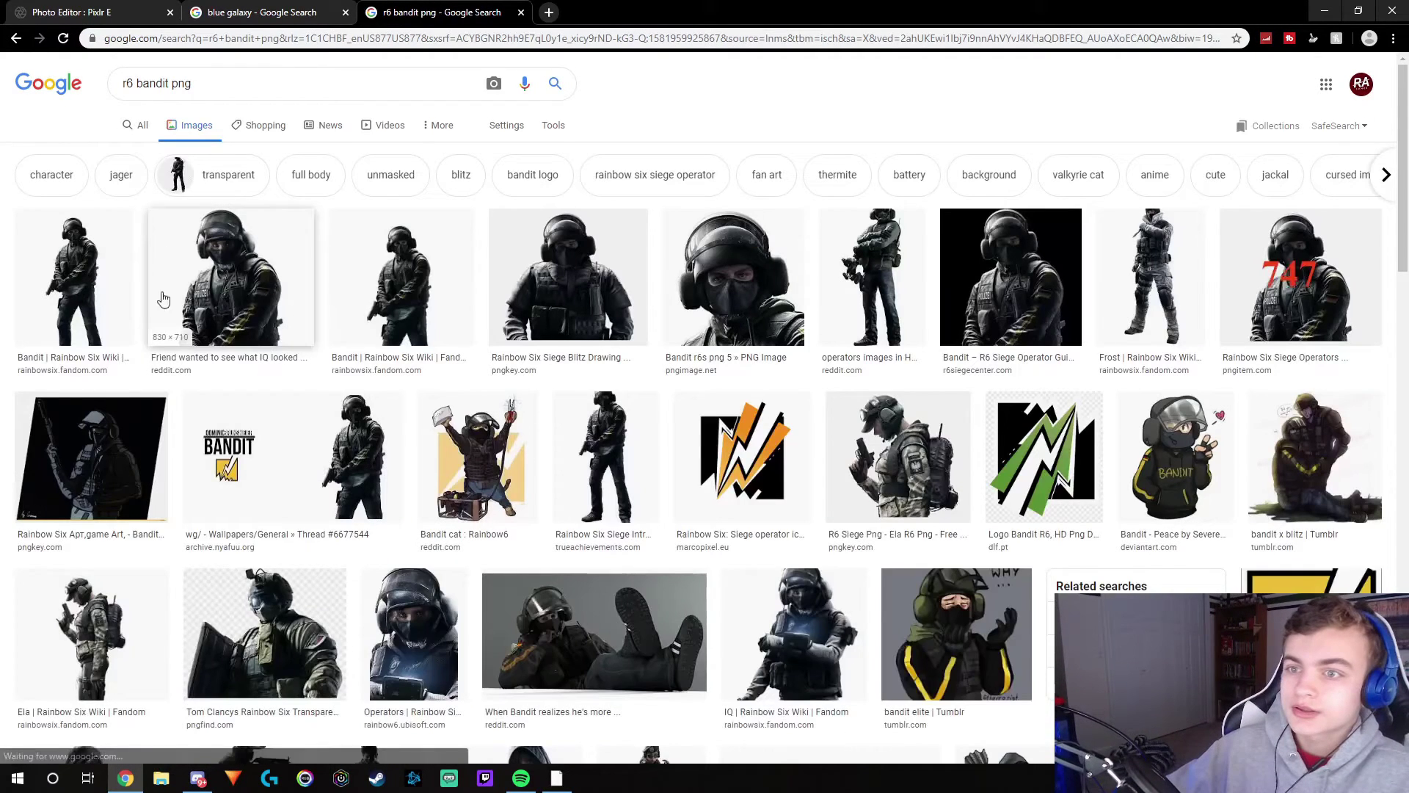
pyautogui.click(94, 278)
pyautogui.rightClick(1035, 294)
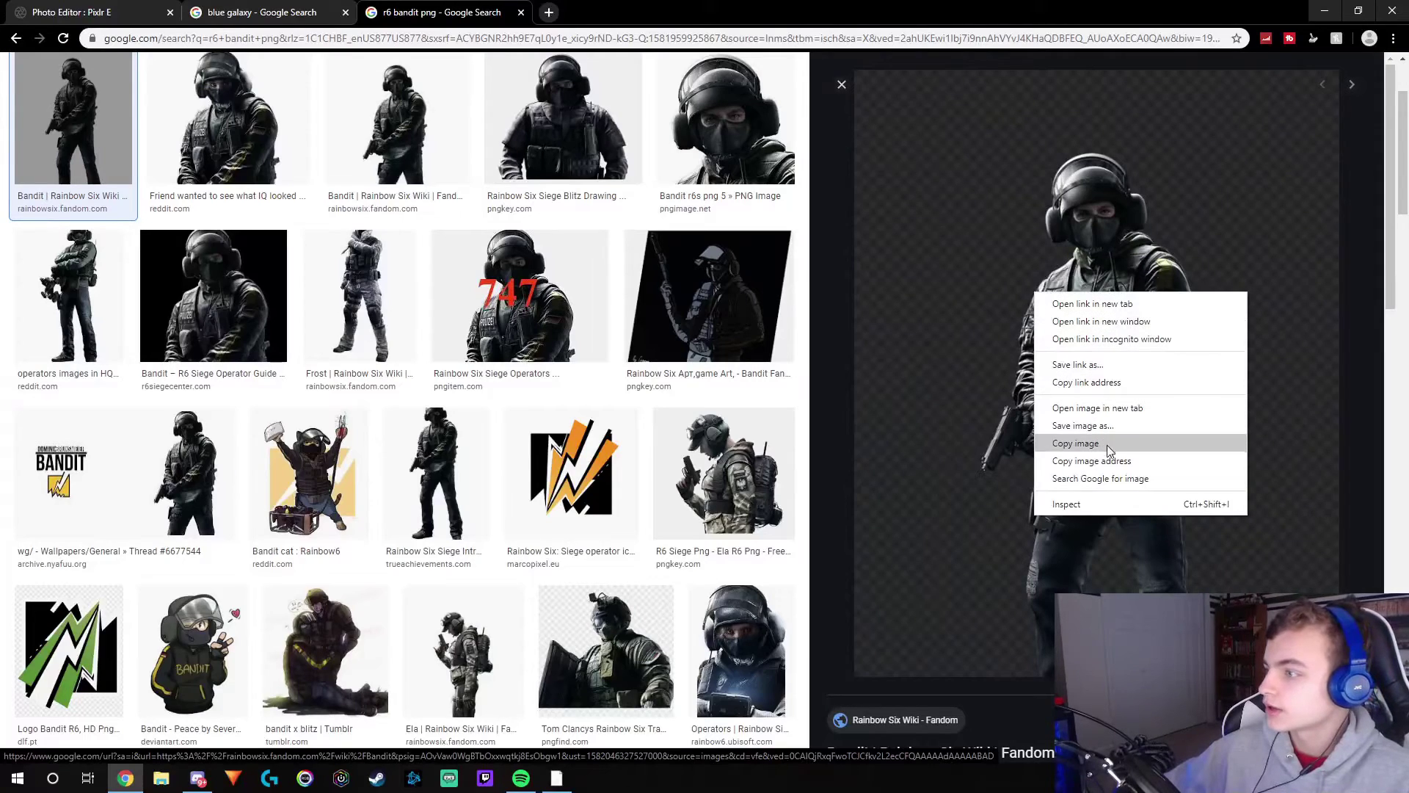
pyautogui.click(1115, 462)
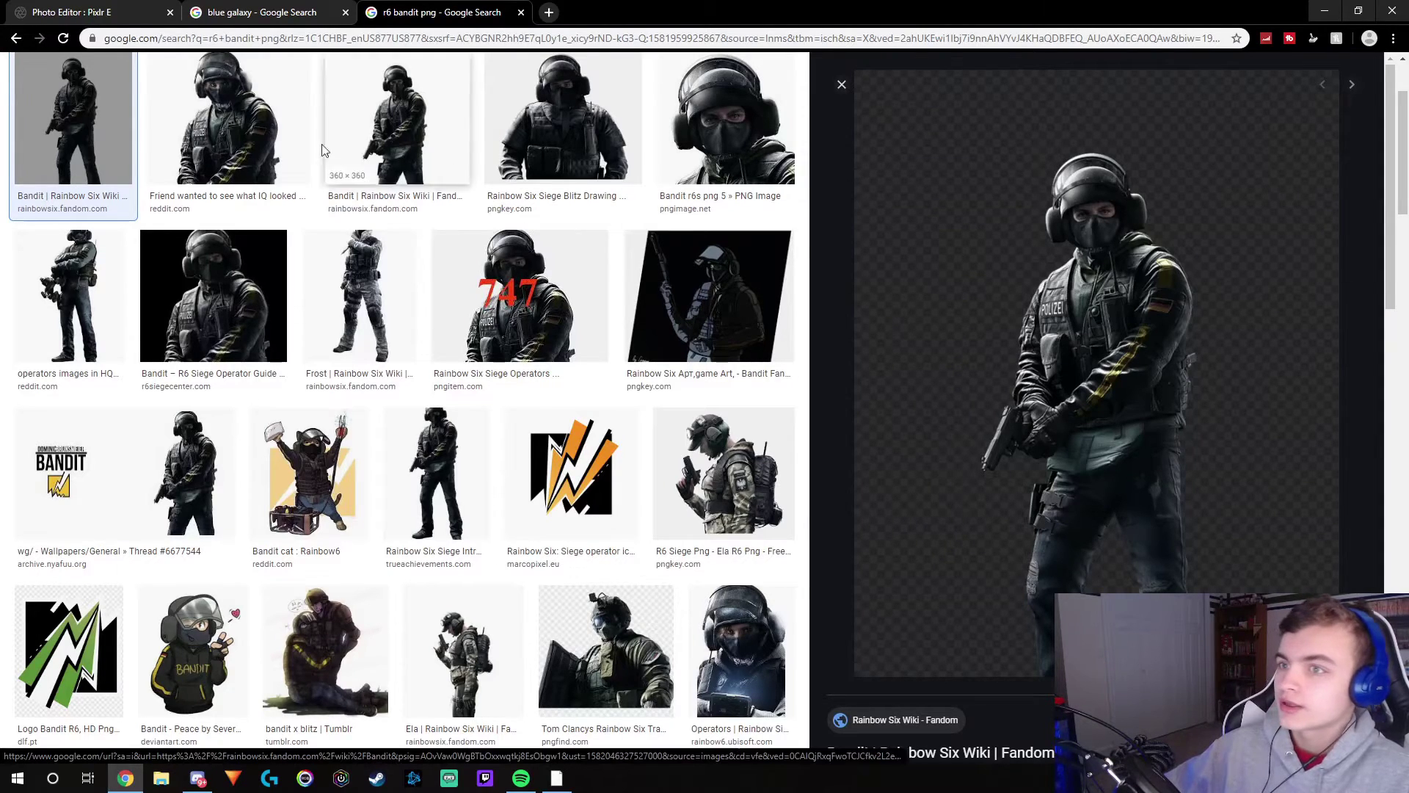
# - Preview the second and third results, then return to the full-body Bandit image
pyautogui.click(260, 146)
pyautogui.click(359, 128)
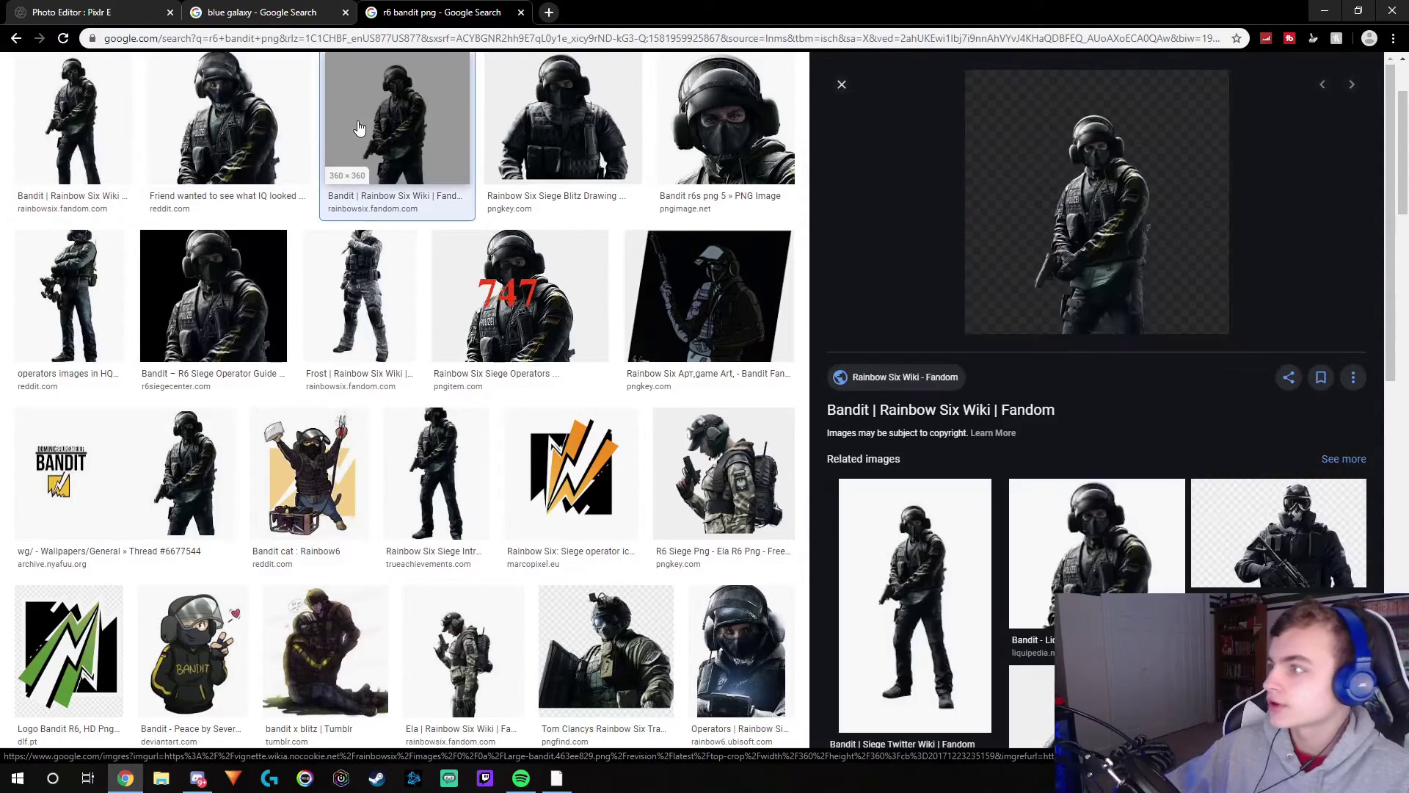
pyautogui.click(74, 121)
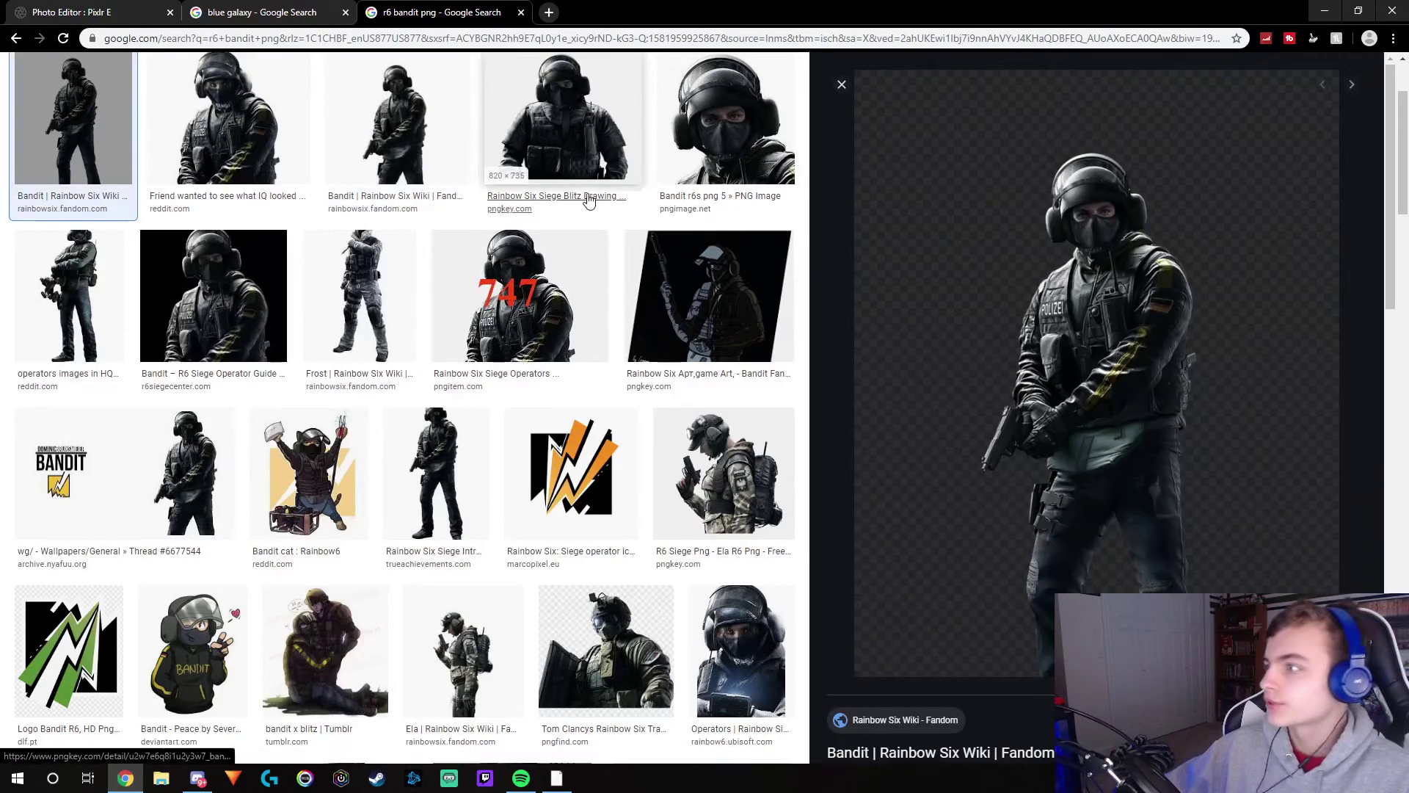
# - Load the Bandit soldier image from its pasted URL and add it to the current logo
pyautogui.click(70, 10)
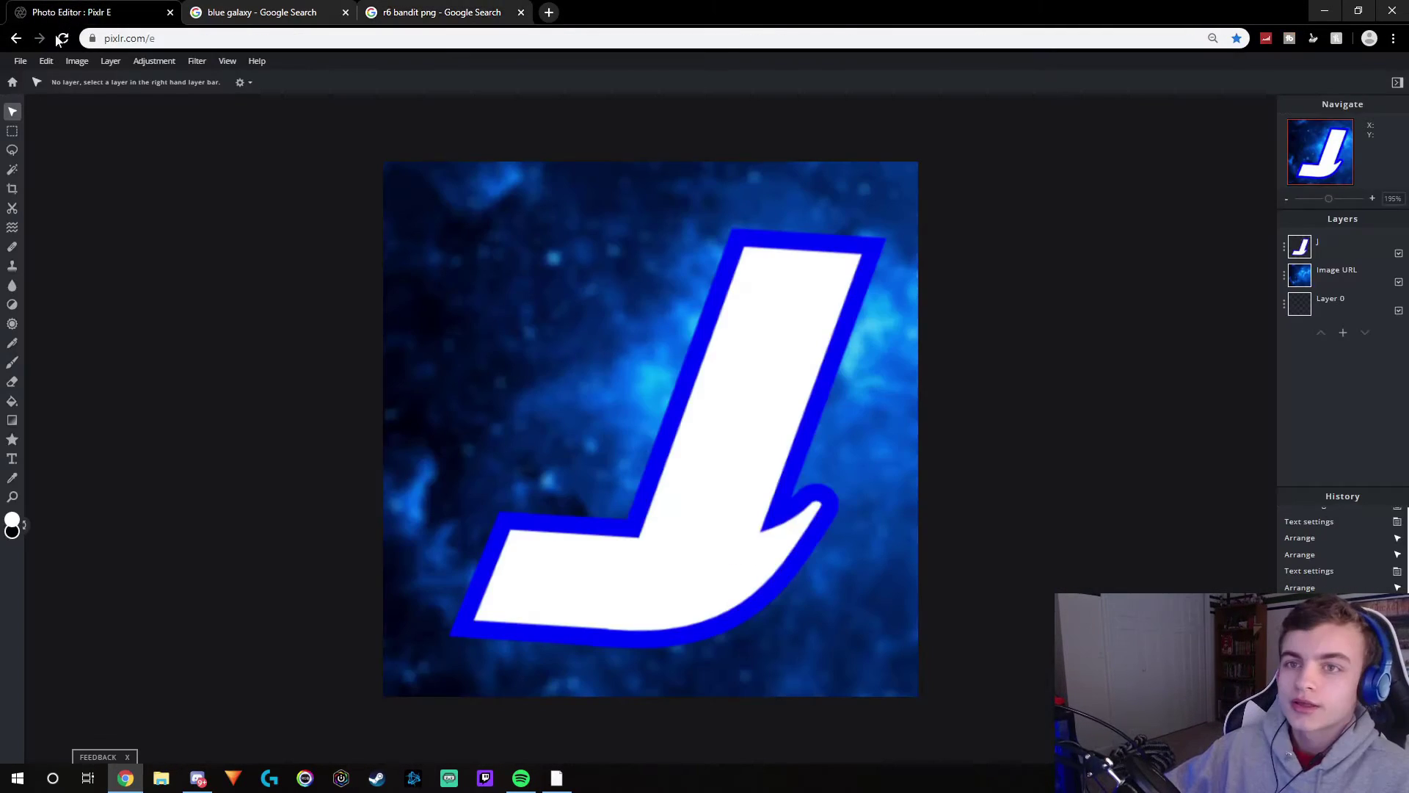
pyautogui.click(21, 62)
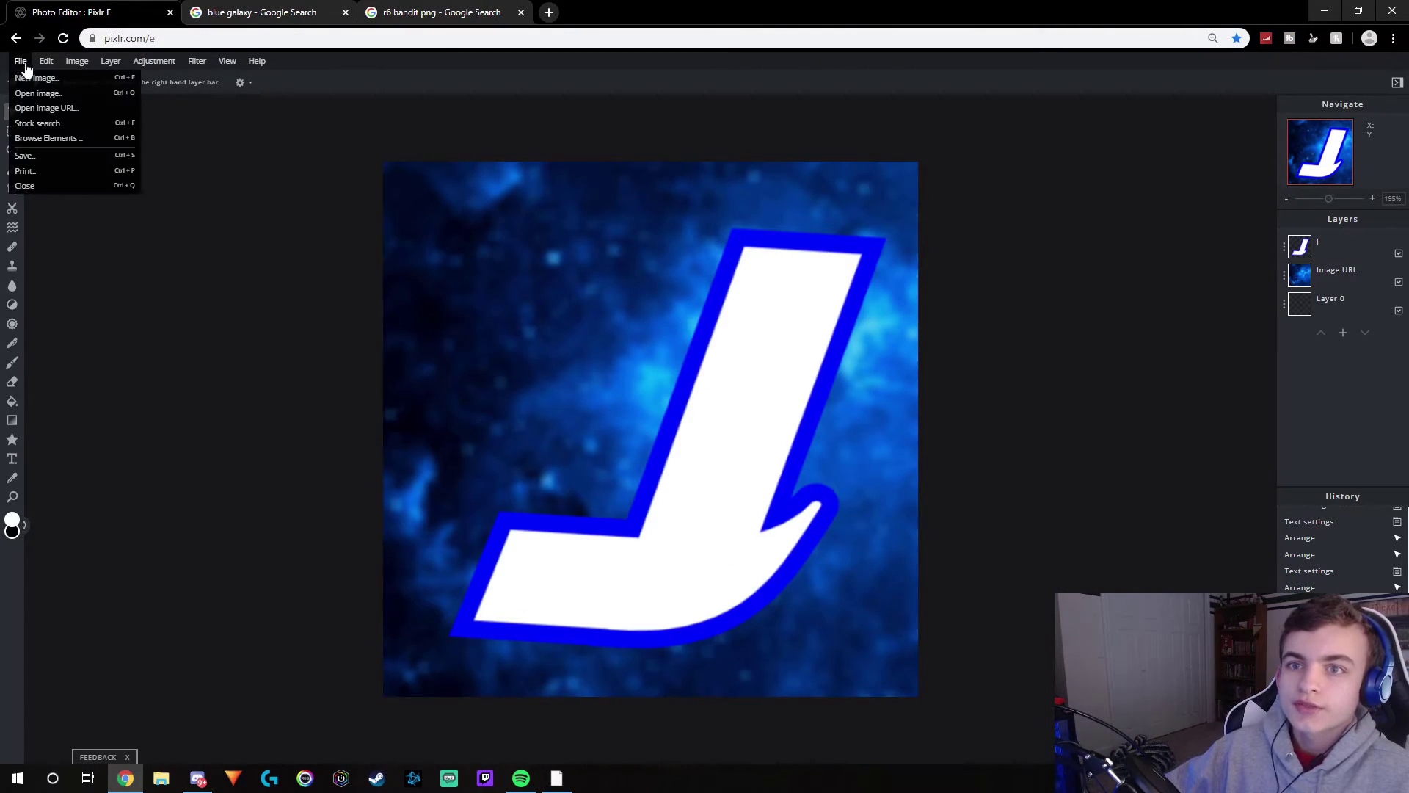
pyautogui.click(47, 109)
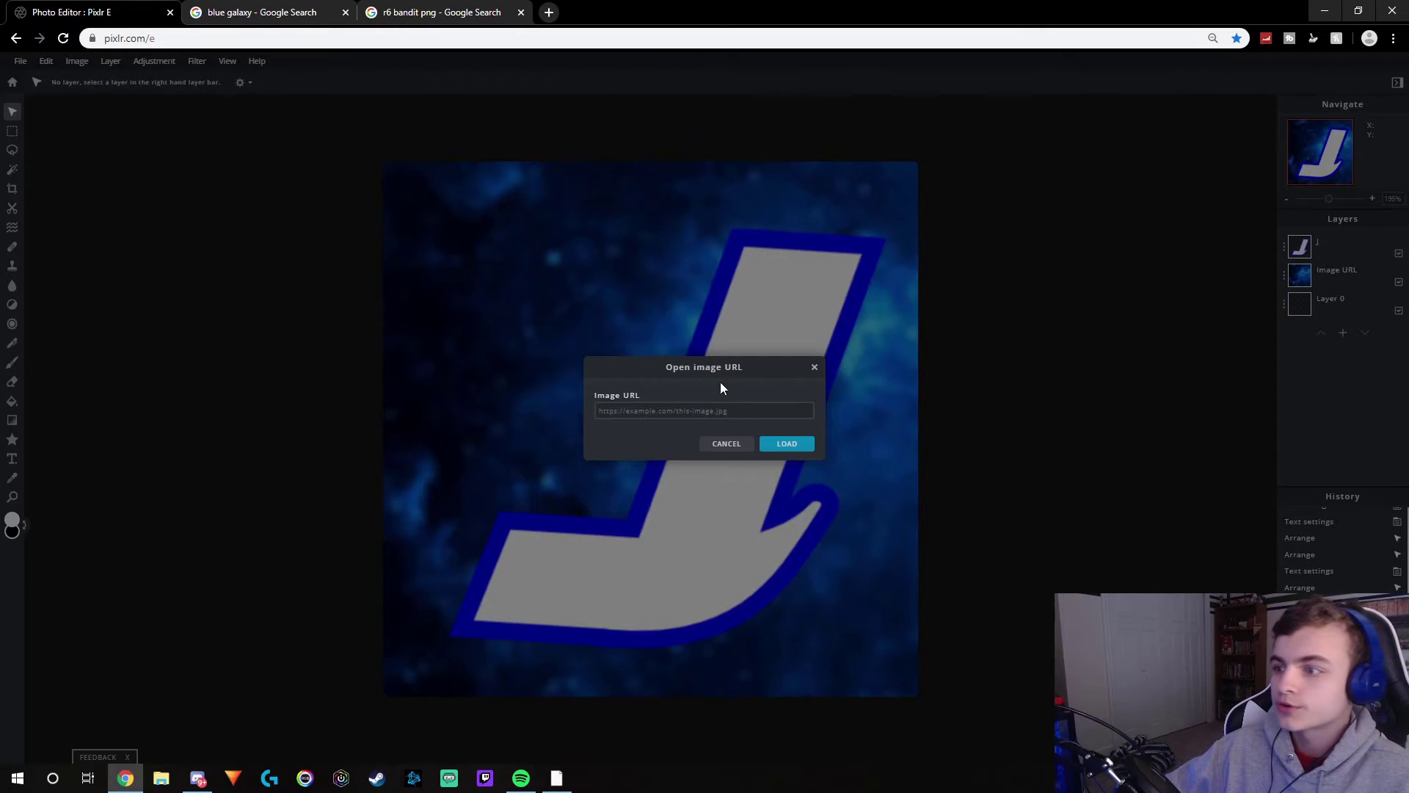
pyautogui.click(721, 410)
pyautogui.hotkey('ctrl', 'v')
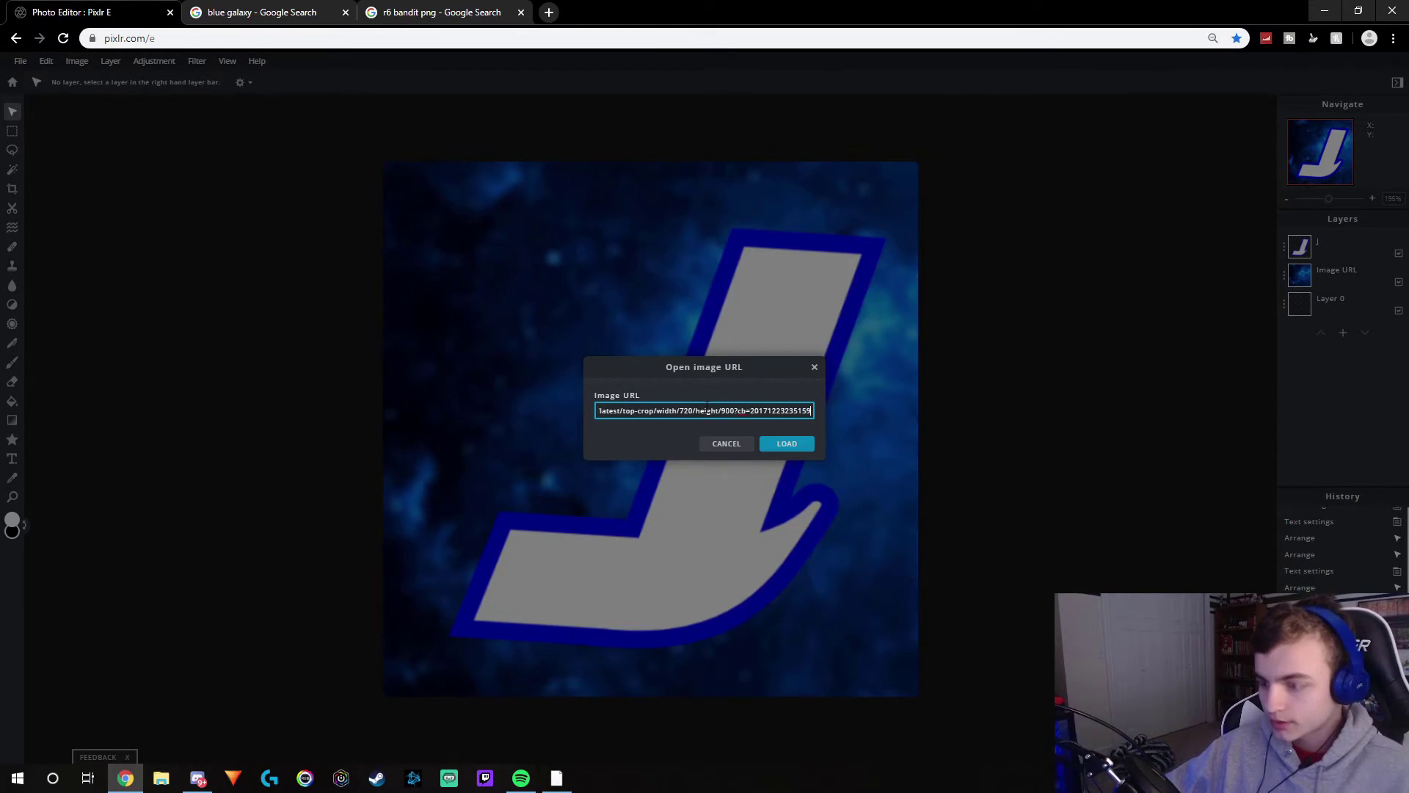
pyautogui.press('Return')
pyautogui.click(746, 417)
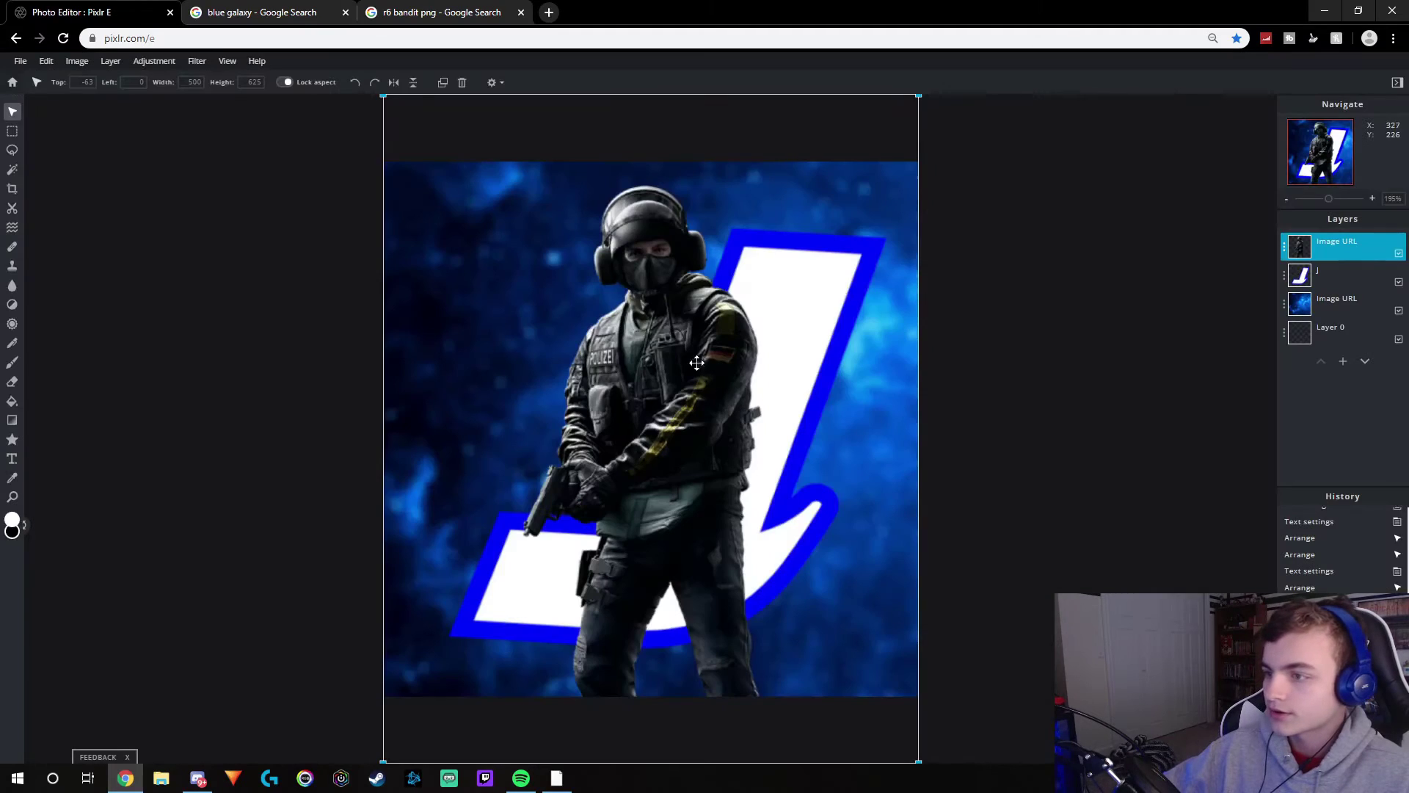
# - Resize and position the soldier layer beside the right side of the J
pyautogui.moveTo(698, 359); pyautogui.dragTo(780, 426)
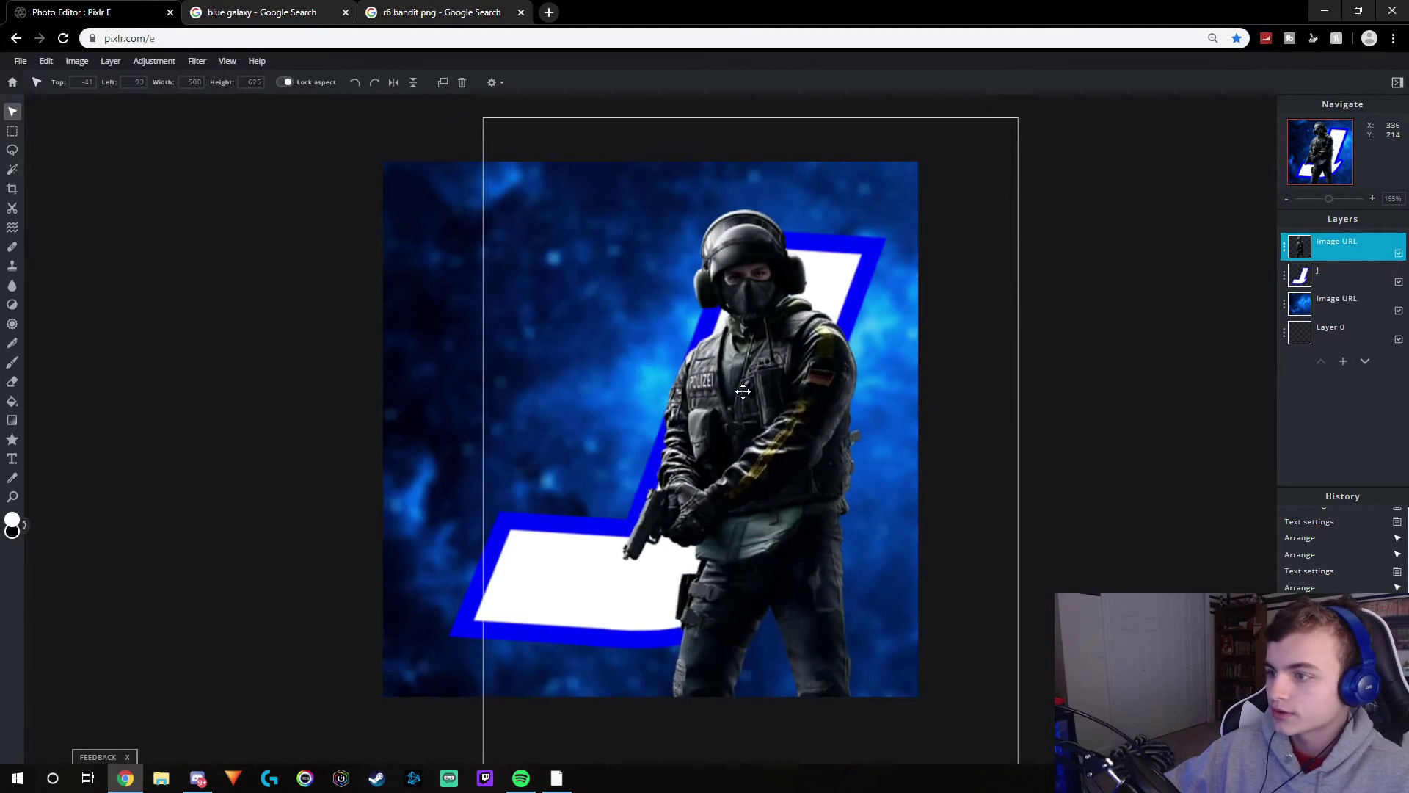
pyautogui.moveTo(1017, 116); pyautogui.dragTo(987, 174)
pyautogui.moveTo(838, 415); pyautogui.dragTo(853, 419)
pyautogui.click(1049, 394)
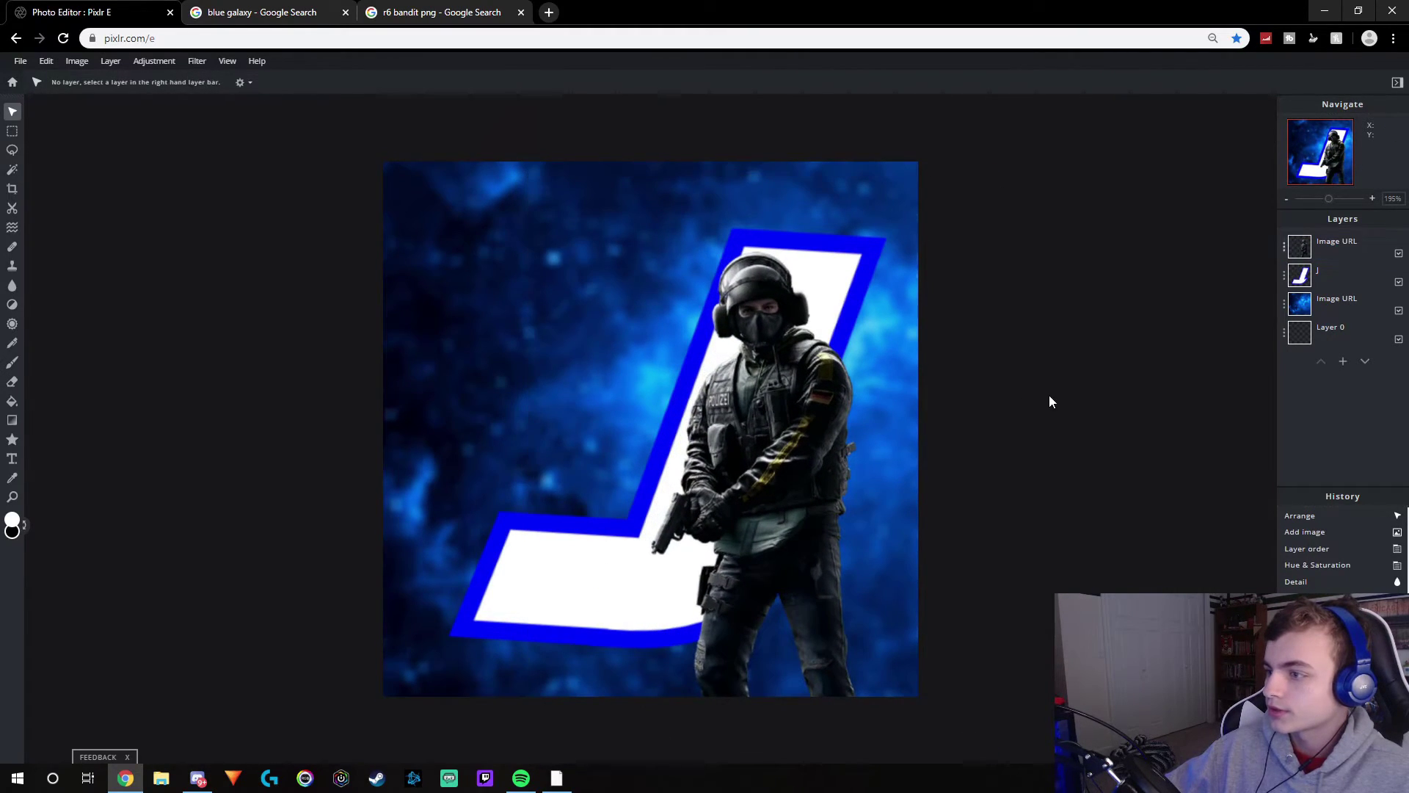
pyautogui.click(774, 307)
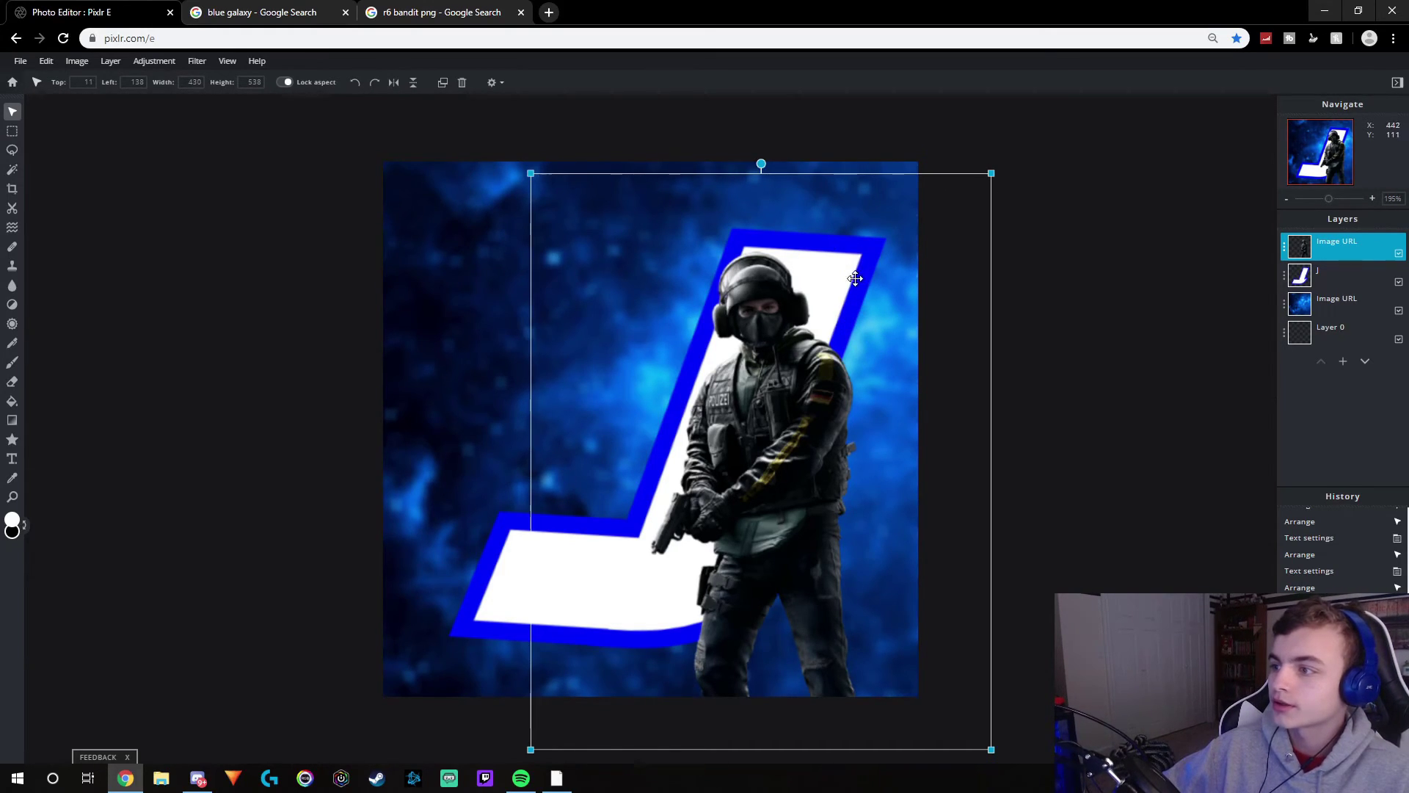
# - Delete the Bandit soldier layer and drag the J back to the canvas centre guide
pyautogui.click(1323, 246)
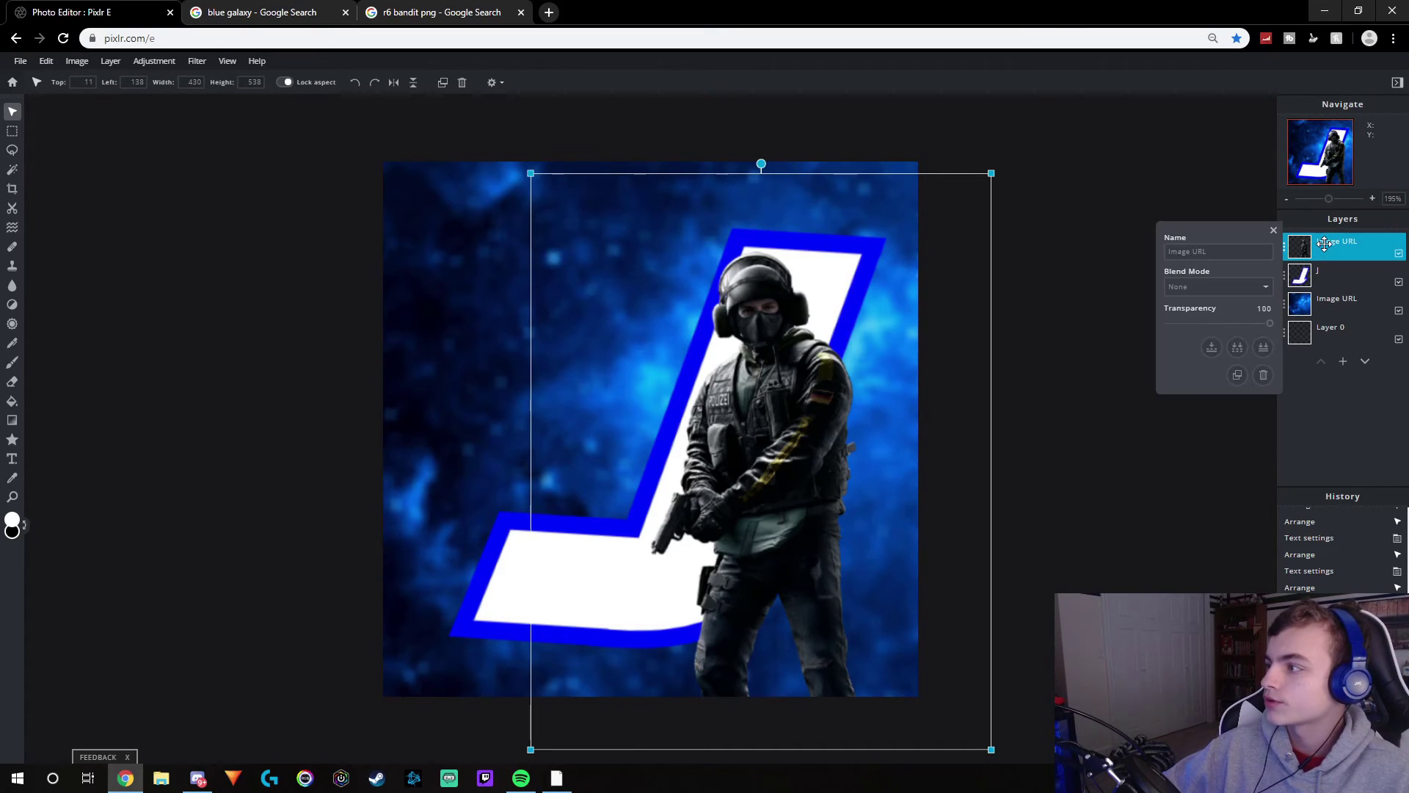
pyautogui.click(1263, 375)
pyautogui.click(1064, 332)
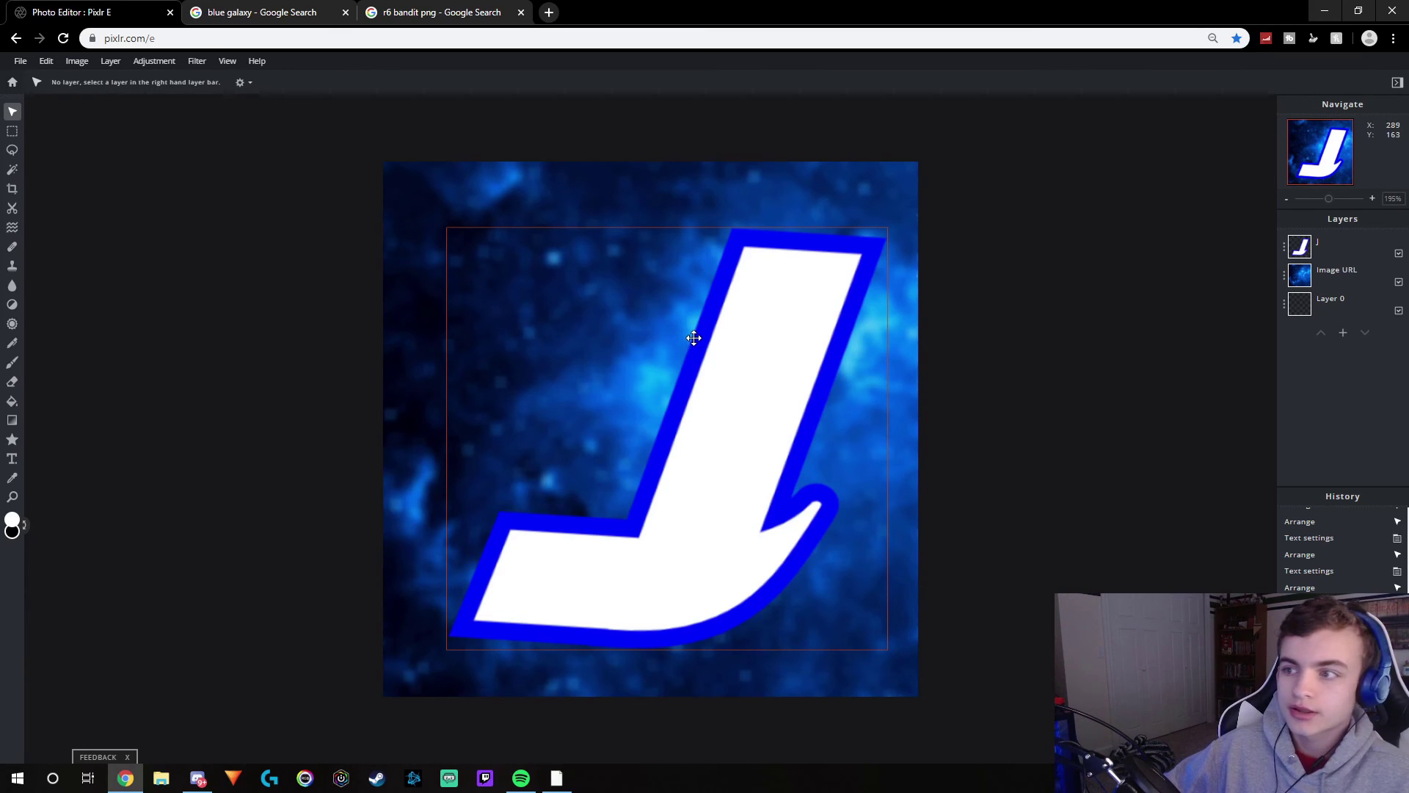
pyautogui.moveTo(693, 339); pyautogui.dragTo(679, 349)
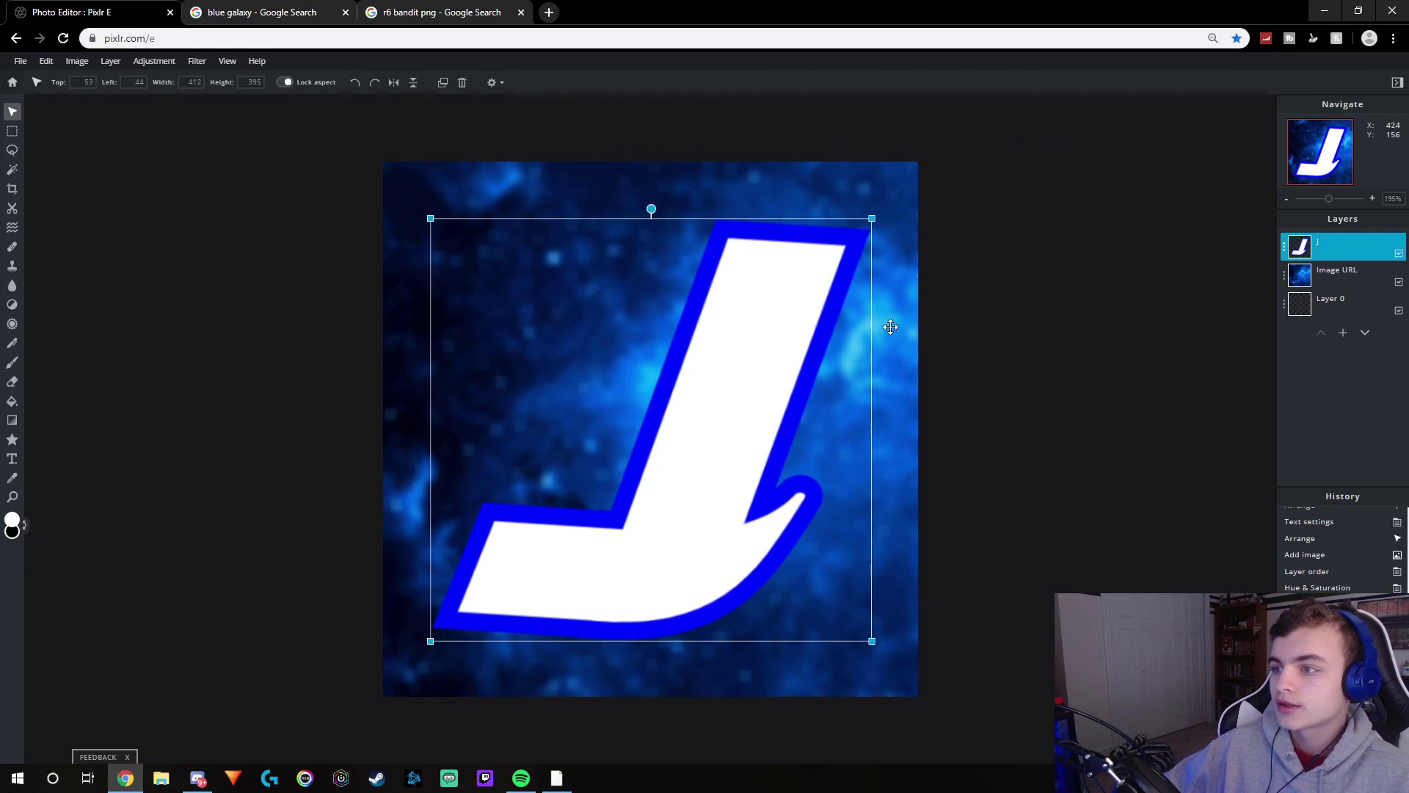
pyautogui.click(1039, 282)
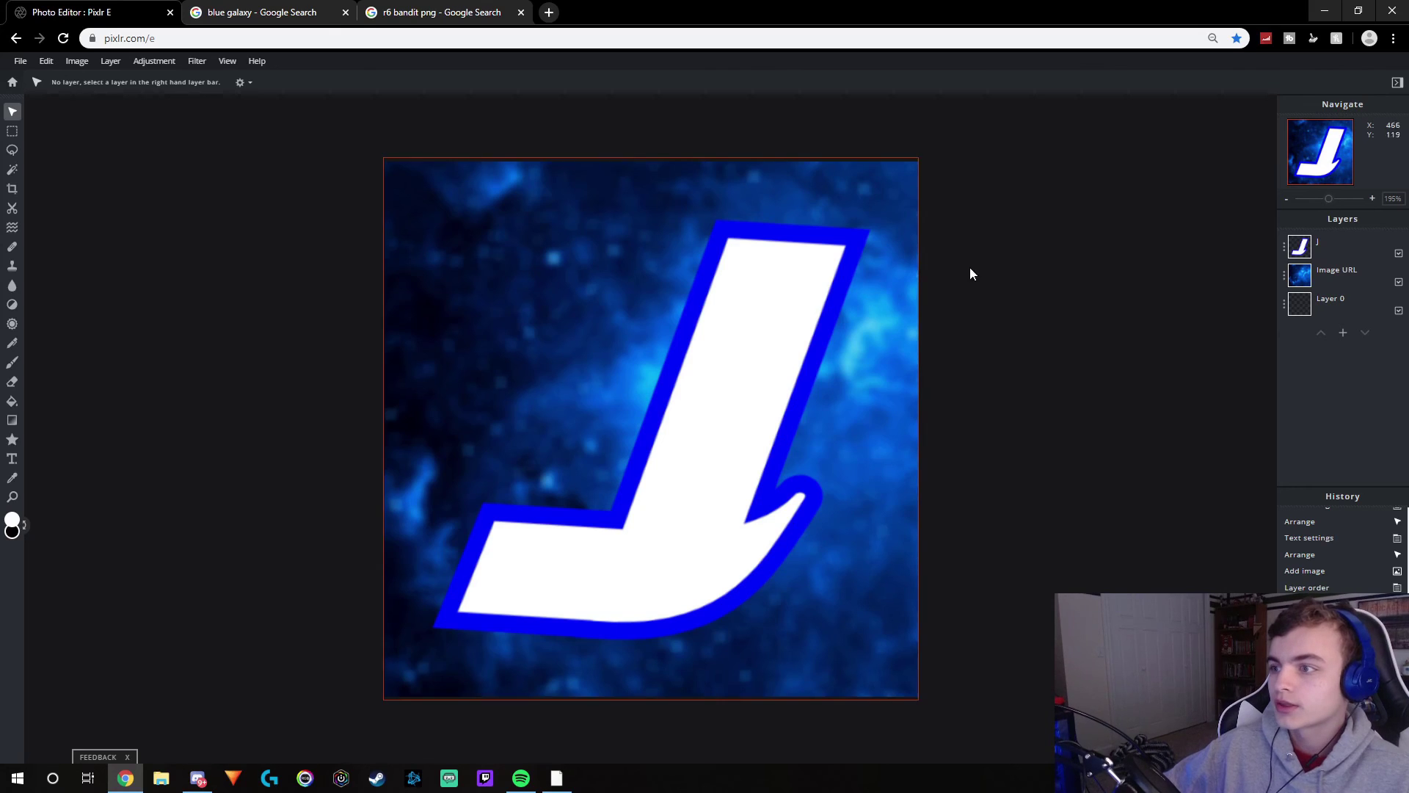